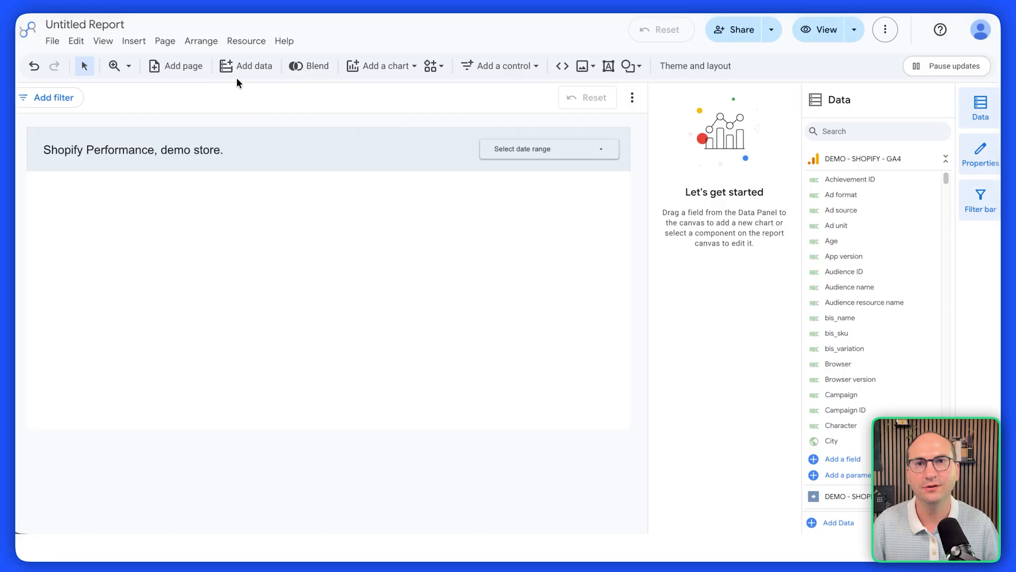
- Add a scorecard below the report header and set its metric to Net Profit
click(361, 67)
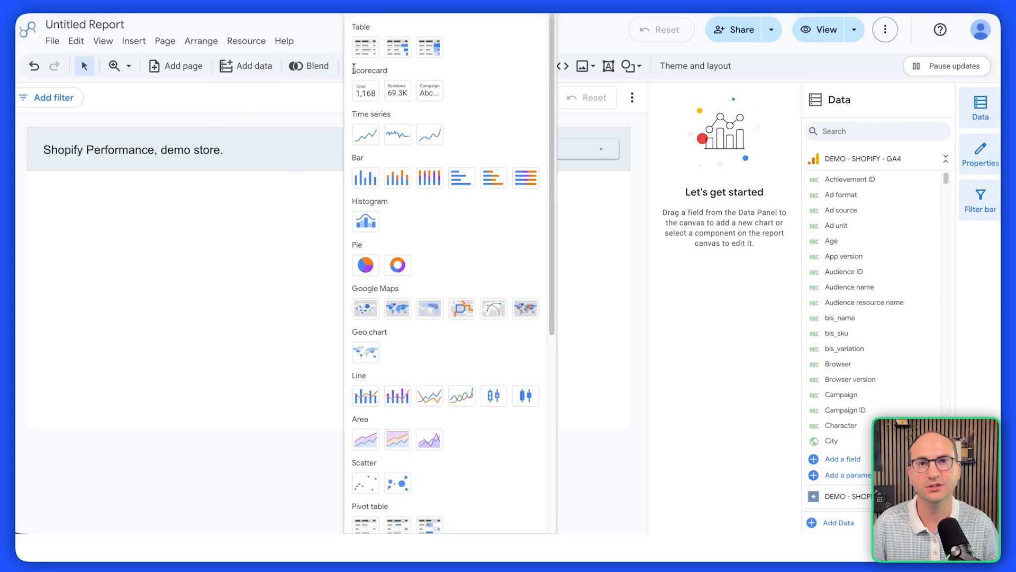
click(371, 97)
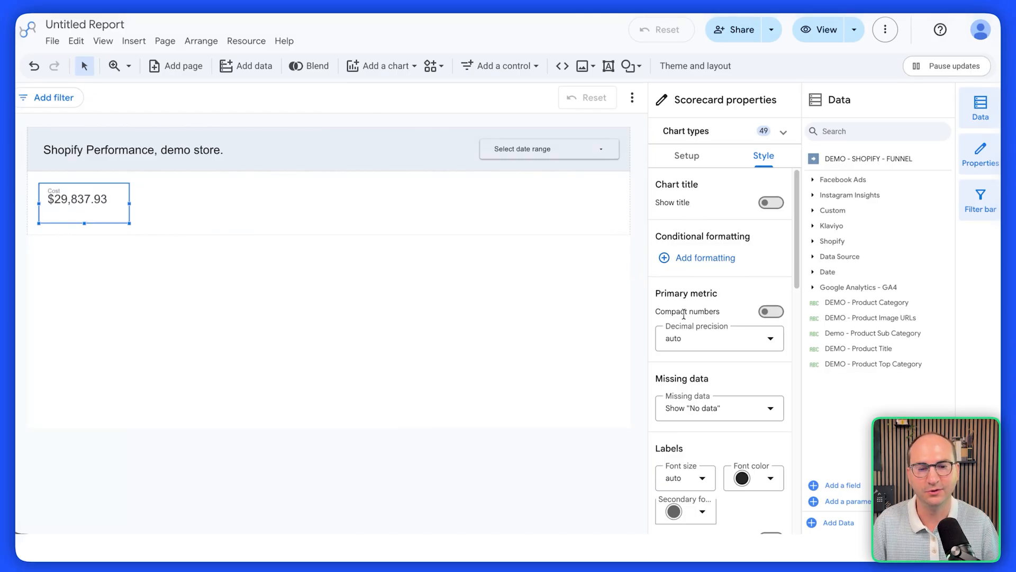
click(700, 166)
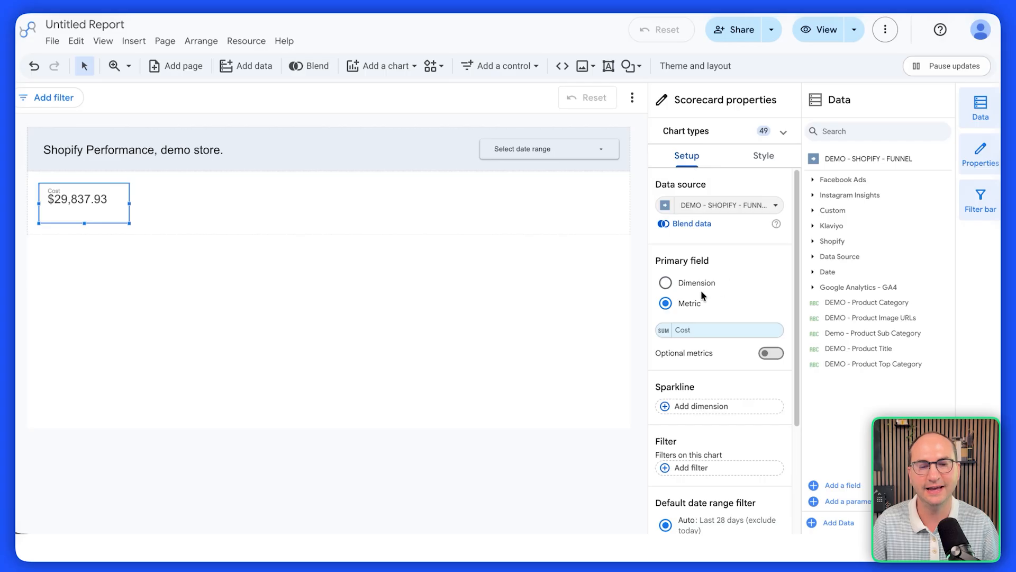
click(703, 330)
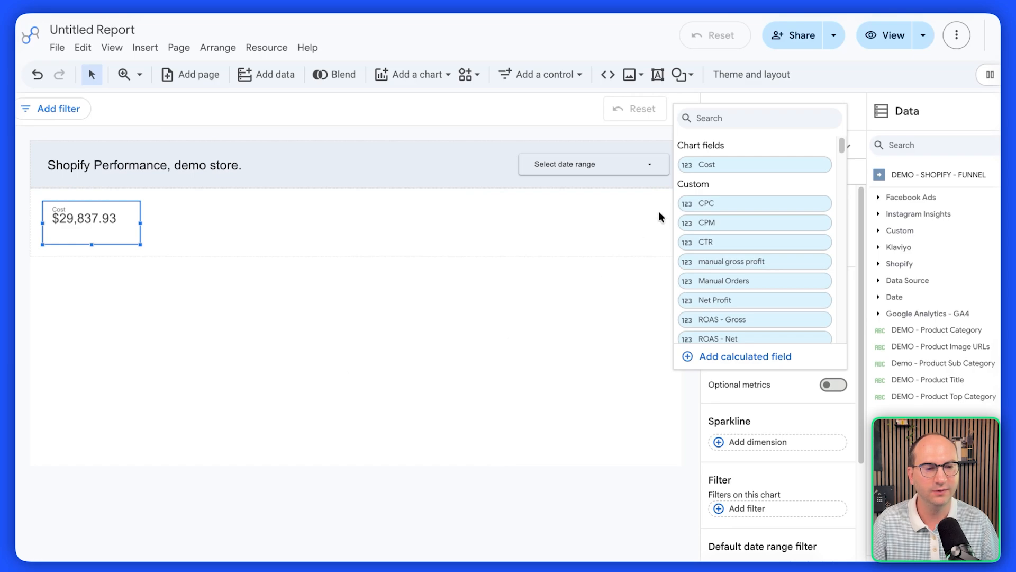
text(net)
click(749, 170)
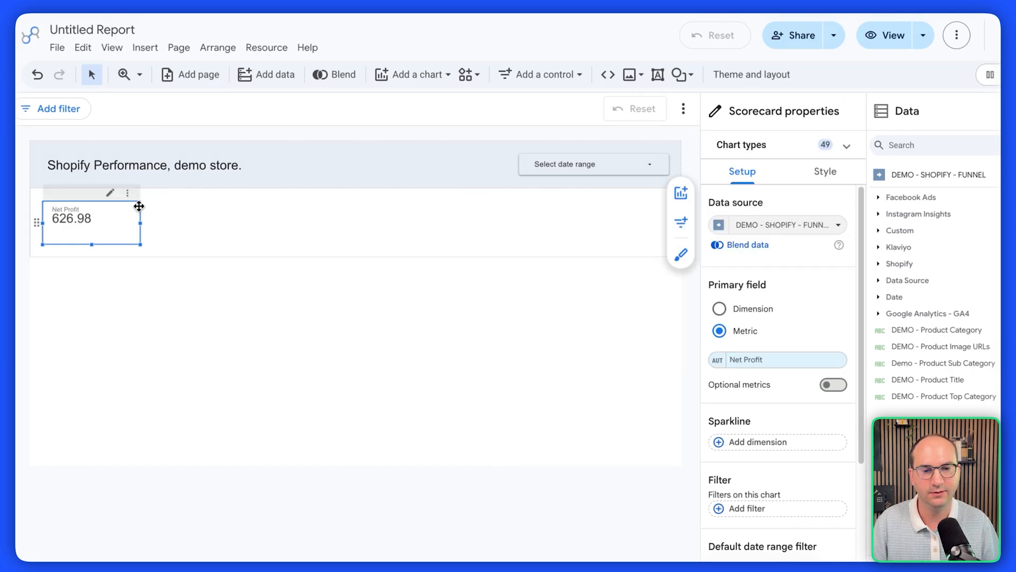
- Set the Net Profit metric's data type to Currency (USD - US Dollar ($))
click(717, 361)
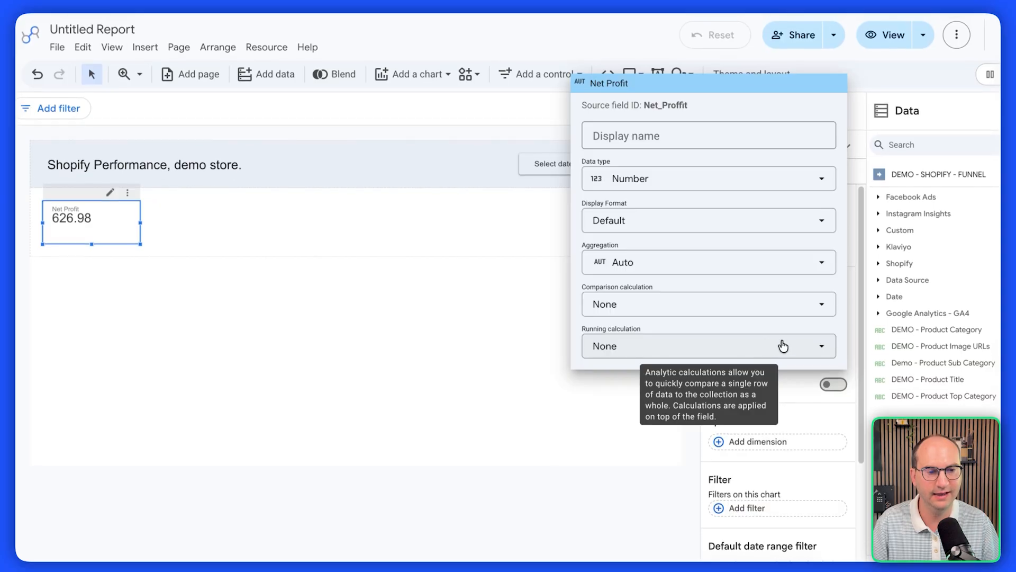
click(725, 217)
mouse_move(665, 215)
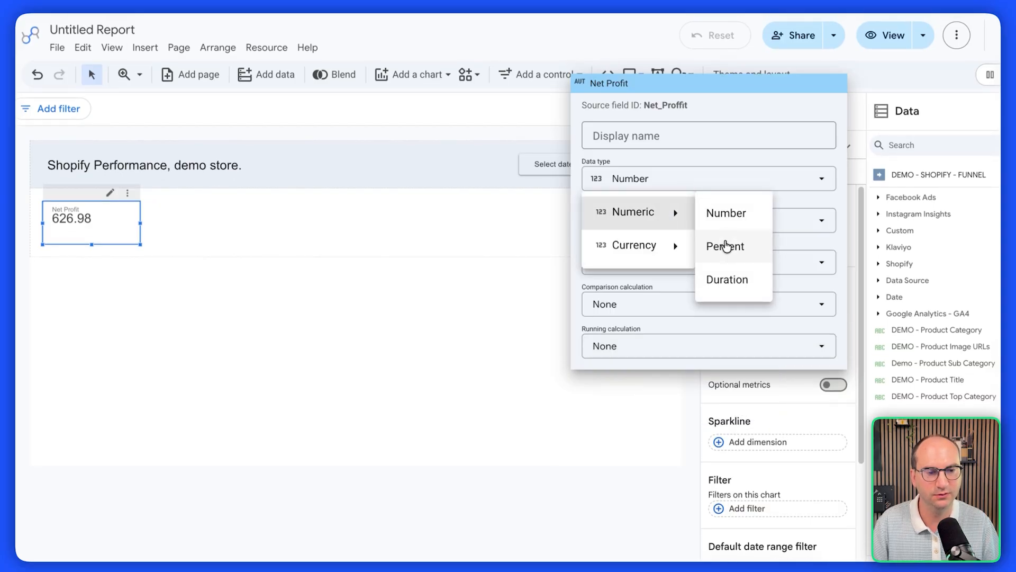
mouse_move(651, 245)
click(749, 27)
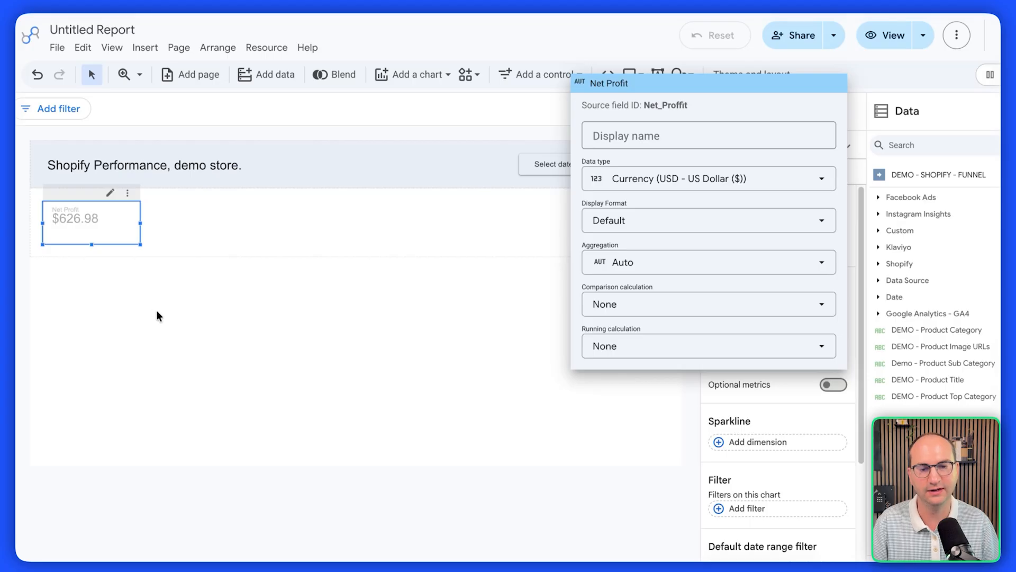
click(97, 230)
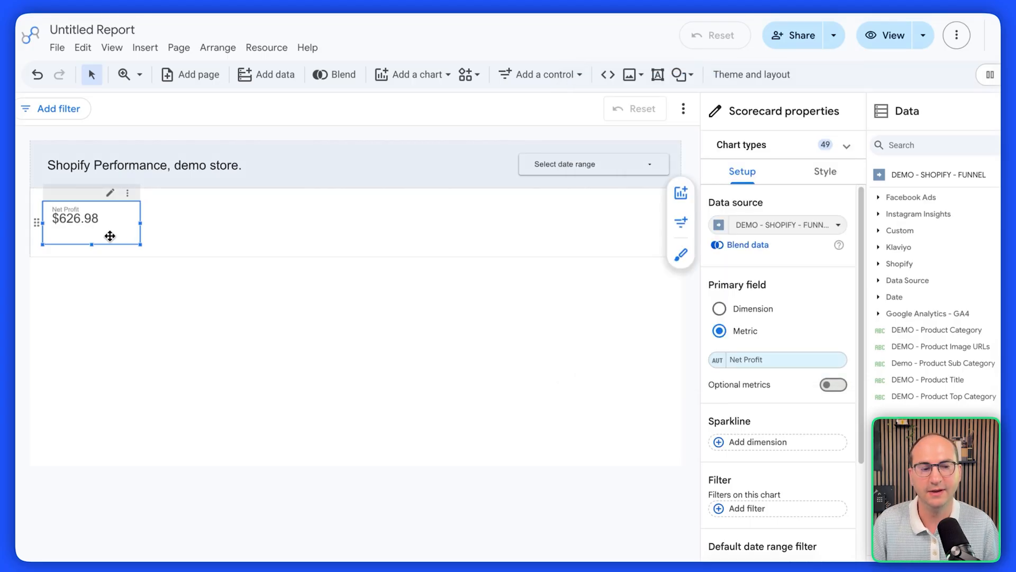
- Duplicate the Net Profit scorecard, change the copy's metric to Net Sales and place it ahead of Net Profit
key(ctrl+d)
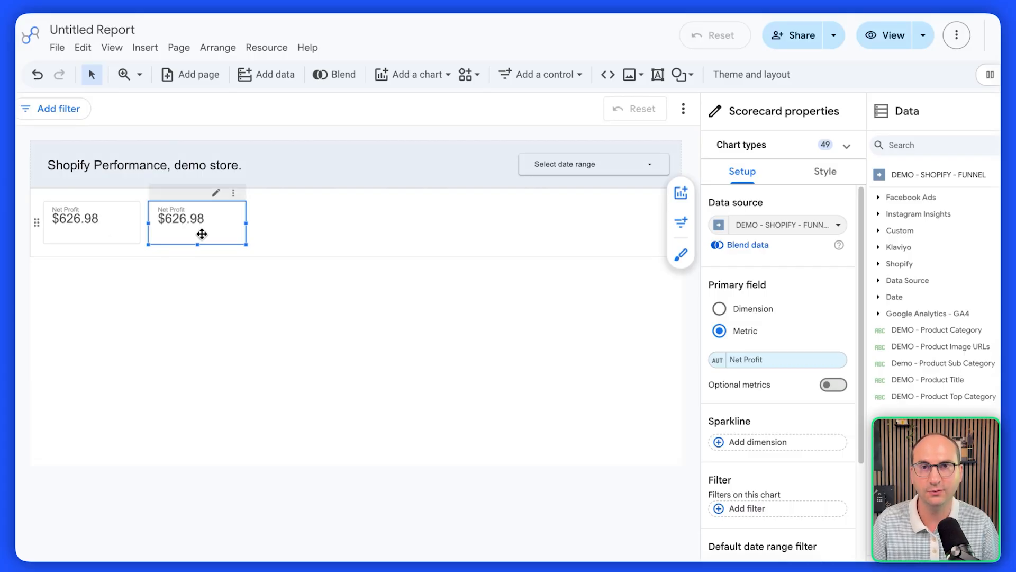
click(765, 360)
text(net sal)
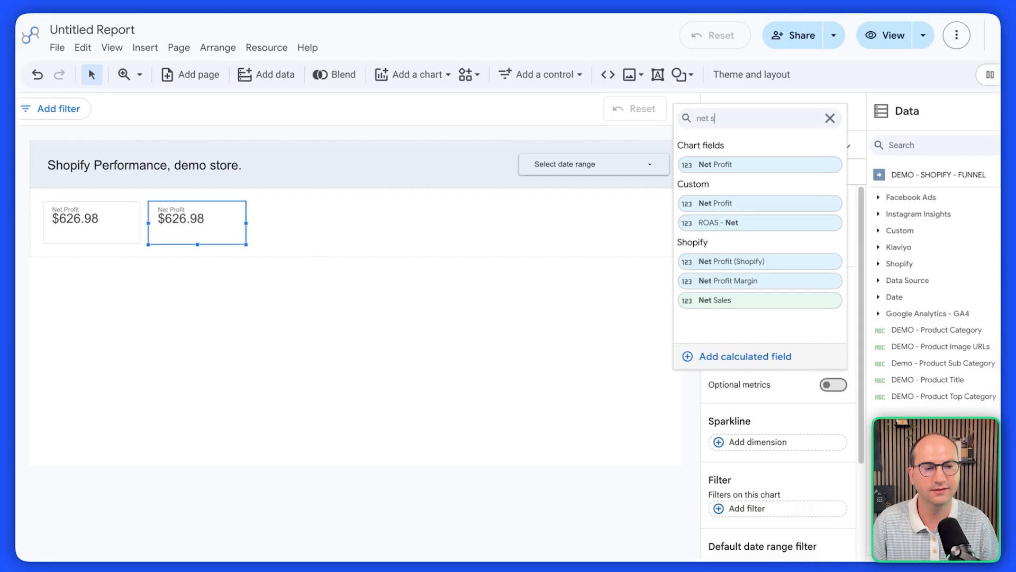
click(760, 164)
drag(227, 239, 121, 239)
- Duplicate the Net Profit scorecard and change the copy's metric to Gross Sales
click(182, 233)
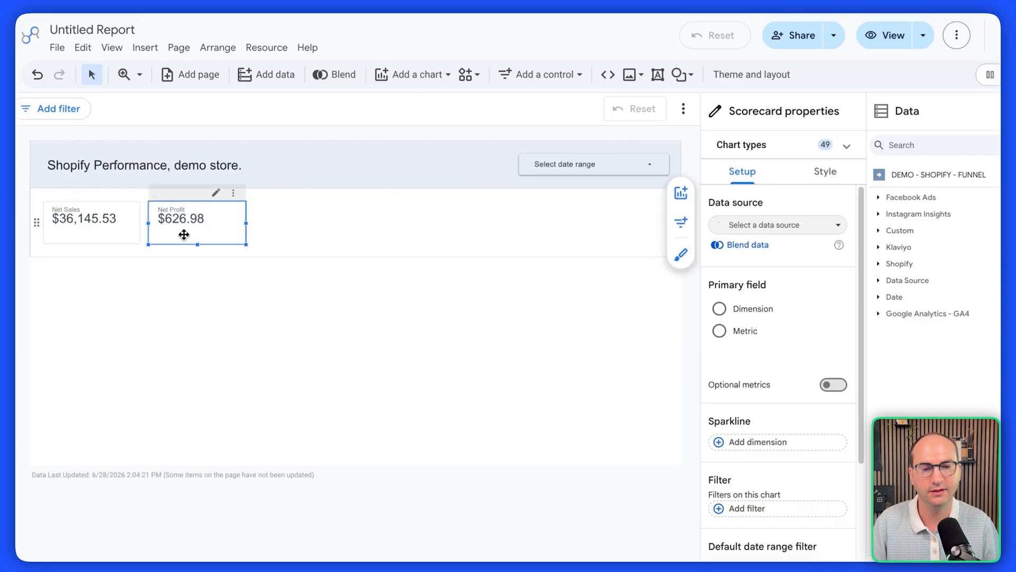
key(ctrl+d)
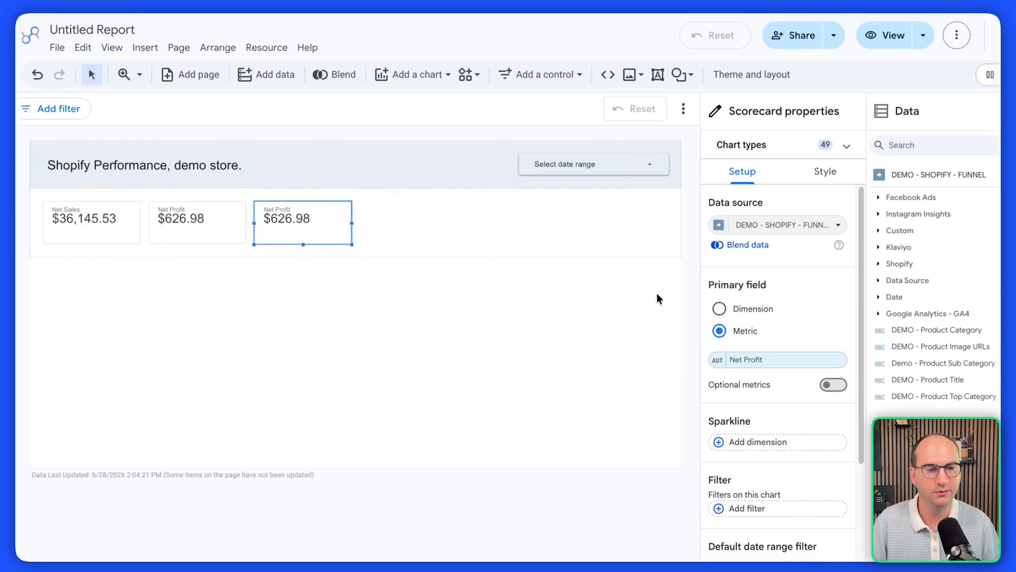
click(758, 361)
text(gross)
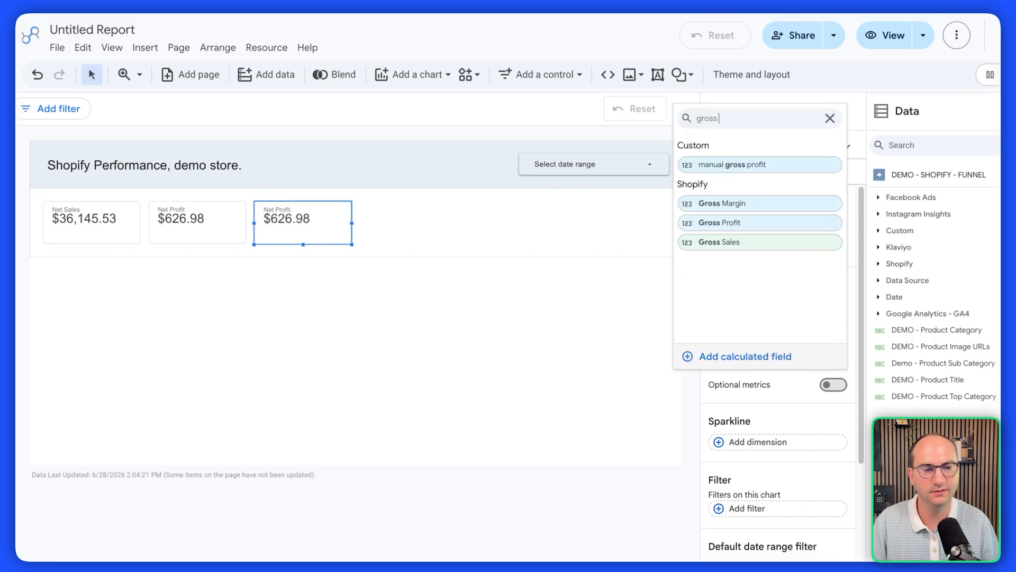
click(742, 244)
- Add two more scorecards to the row by duplication, with the metrics Gross Profit and Returns
key(ctrl+d)
click(758, 358)
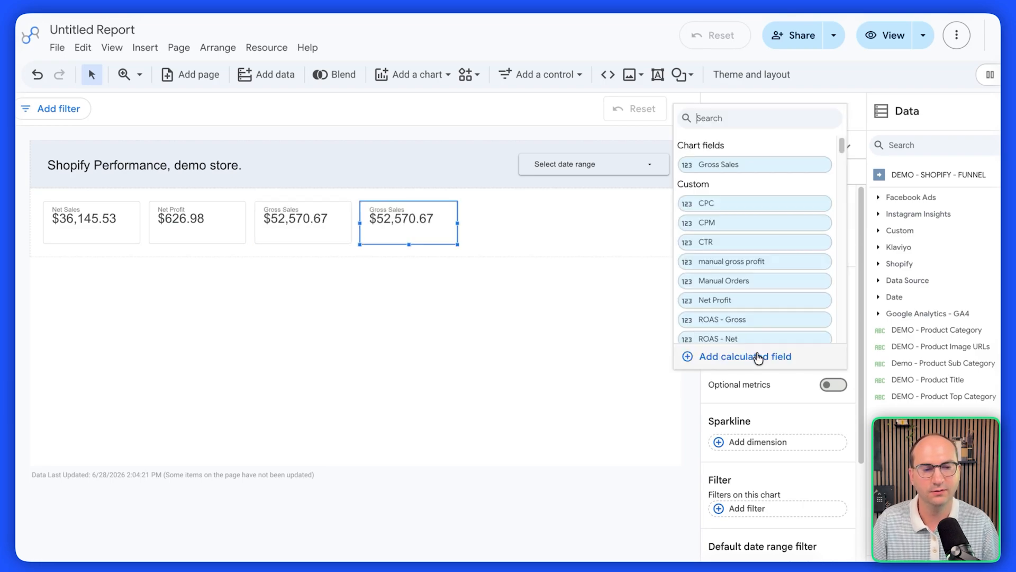
text(gross)
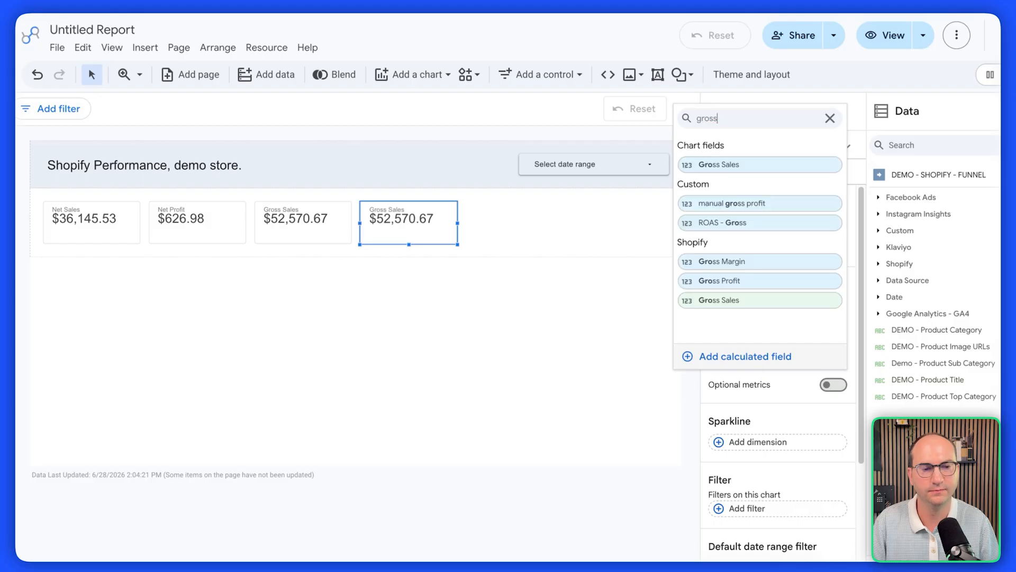
click(741, 281)
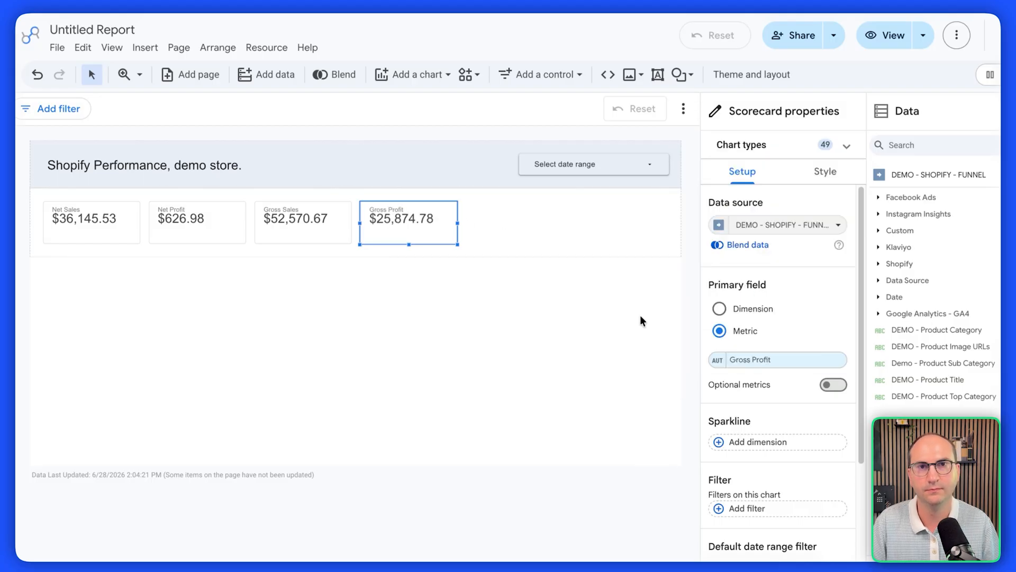
key(ctrl+d)
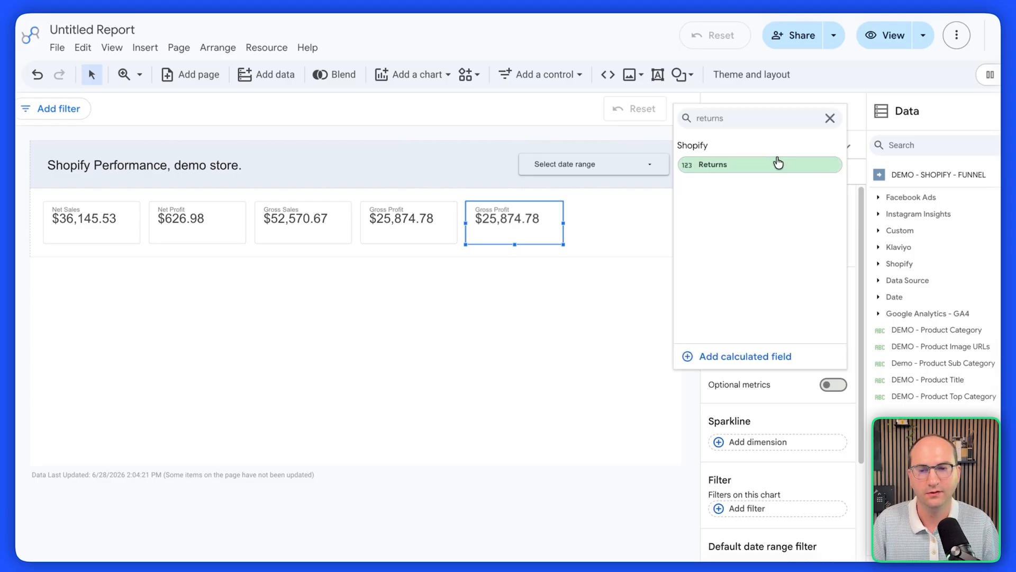
click(778, 163)
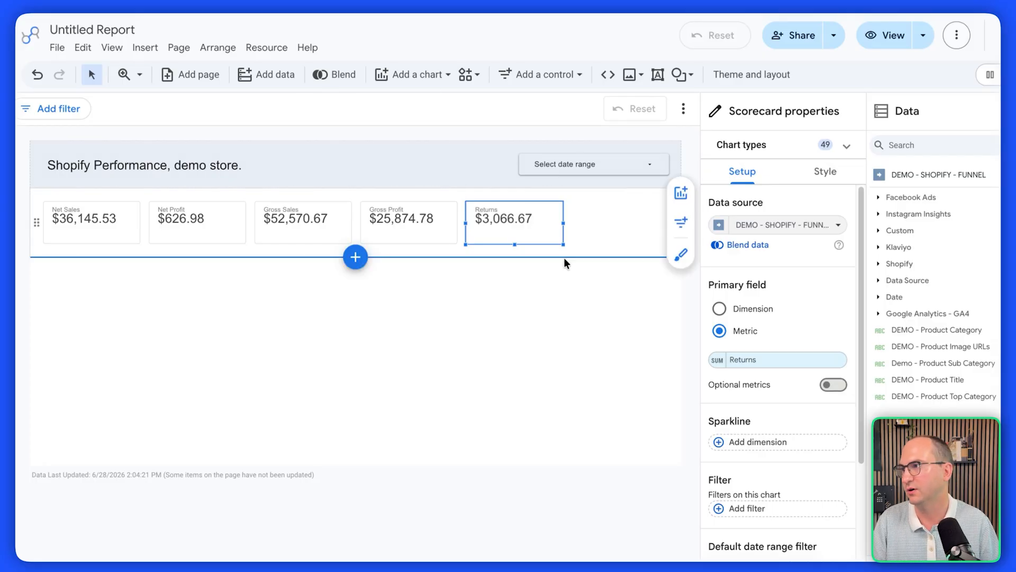
- Duplicate the Returns scorecard, change the copy's metric to Gross Margin and check its data type
key(super+d)
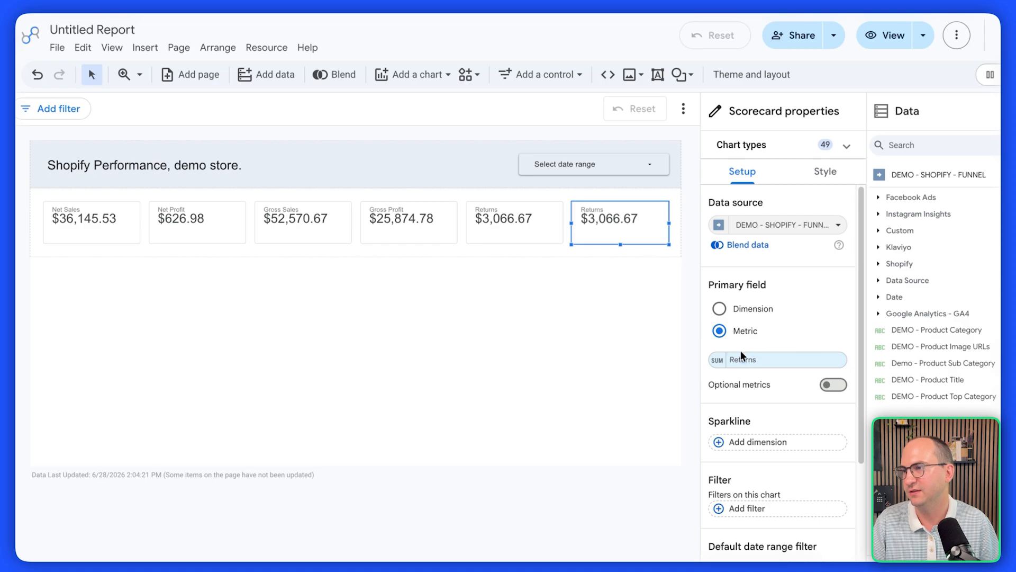
click(741, 356)
click(768, 380)
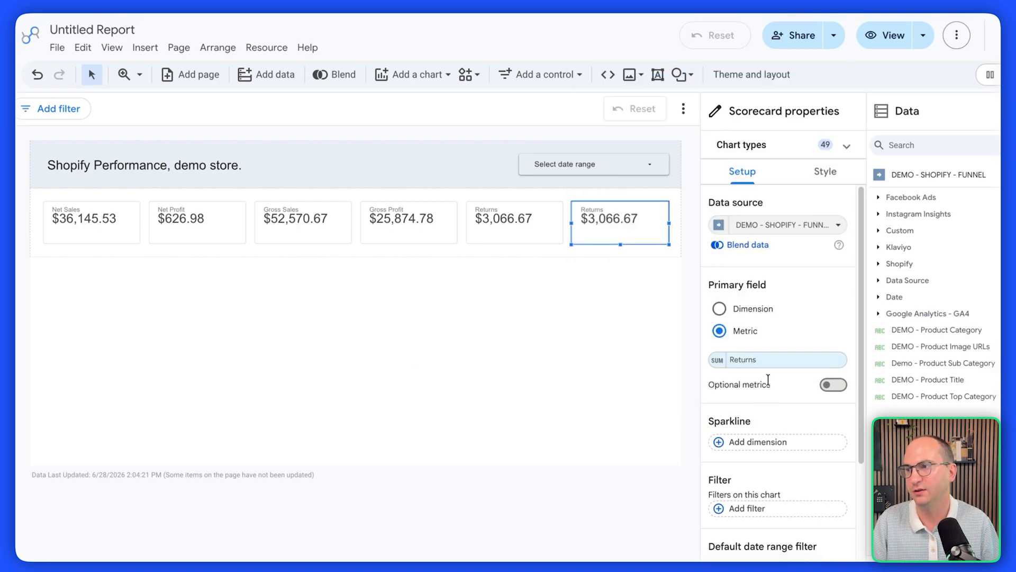
click(766, 361)
text(marg)
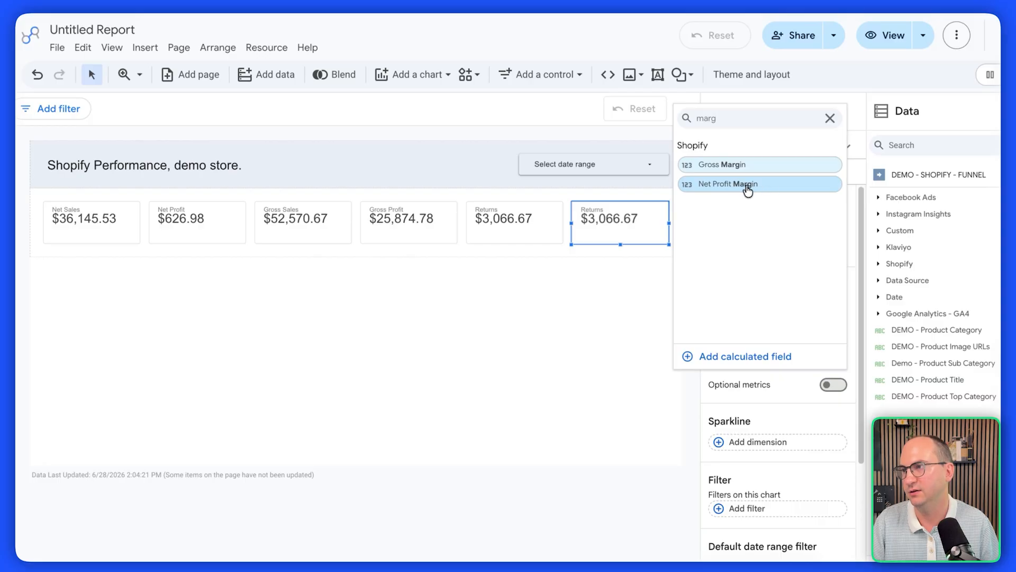
click(741, 167)
click(718, 362)
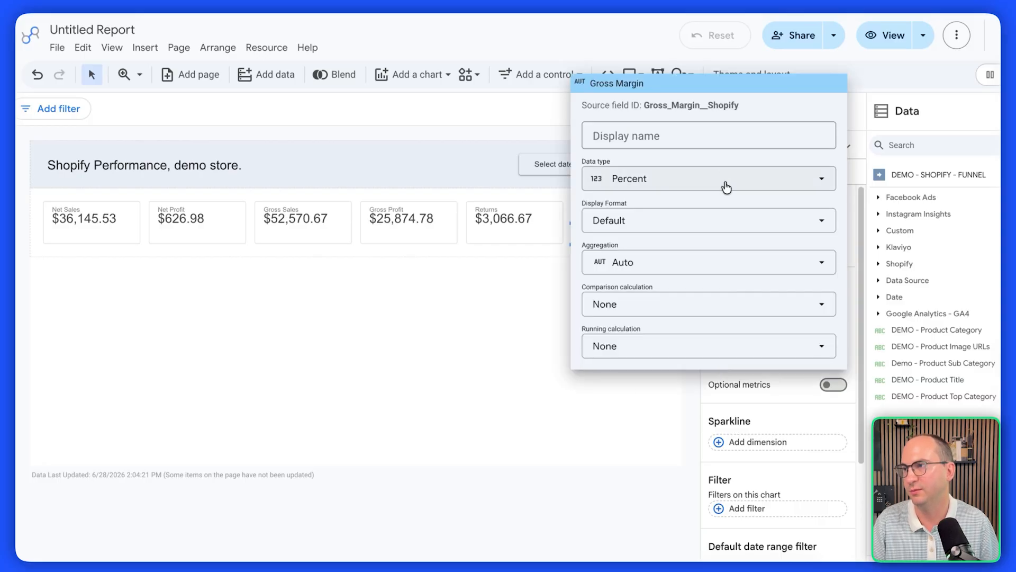
- Try using Net Profit Margin as a scorecard metric and undo the change
click(760, 185)
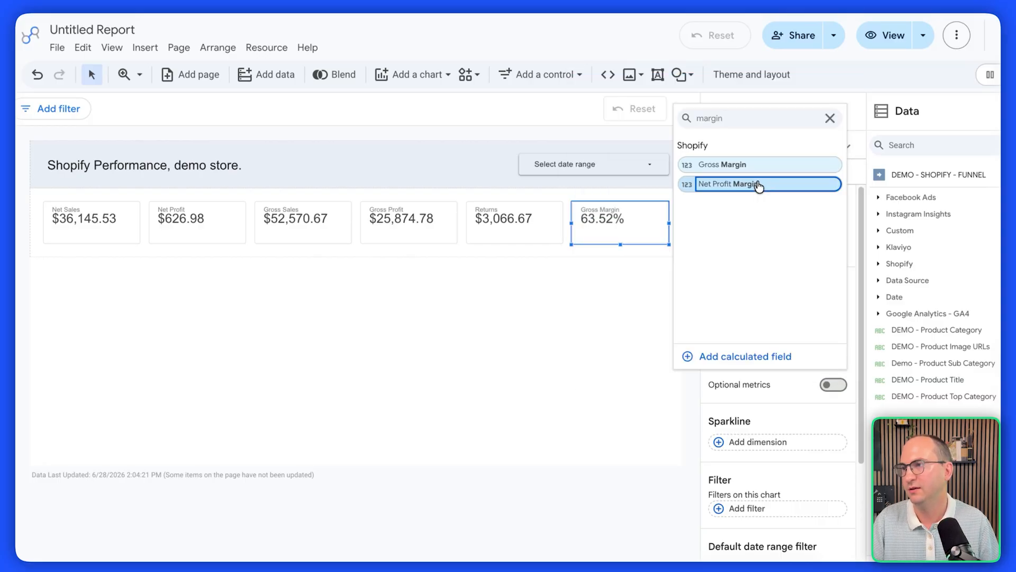
key(ctrl+z)
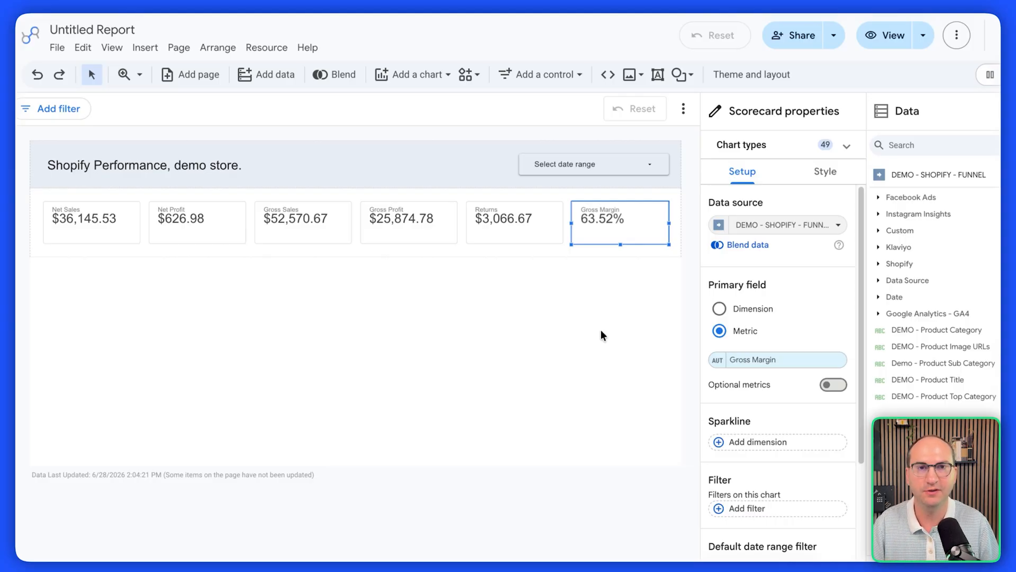
click(511, 372)
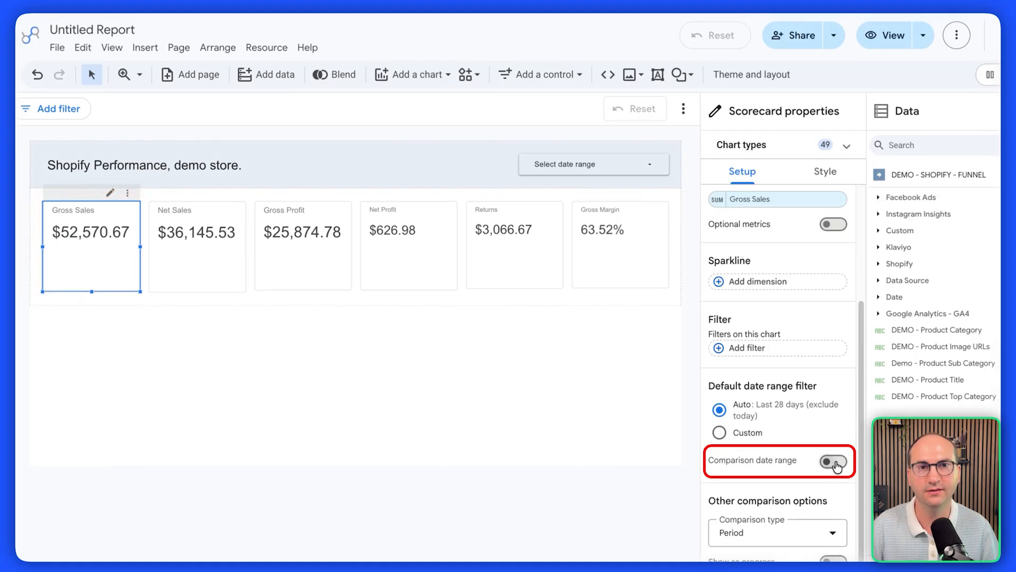
- Turn on the comparison date range for the Gross Sales scorecard and set it to Previous period
click(836, 463)
click(829, 483)
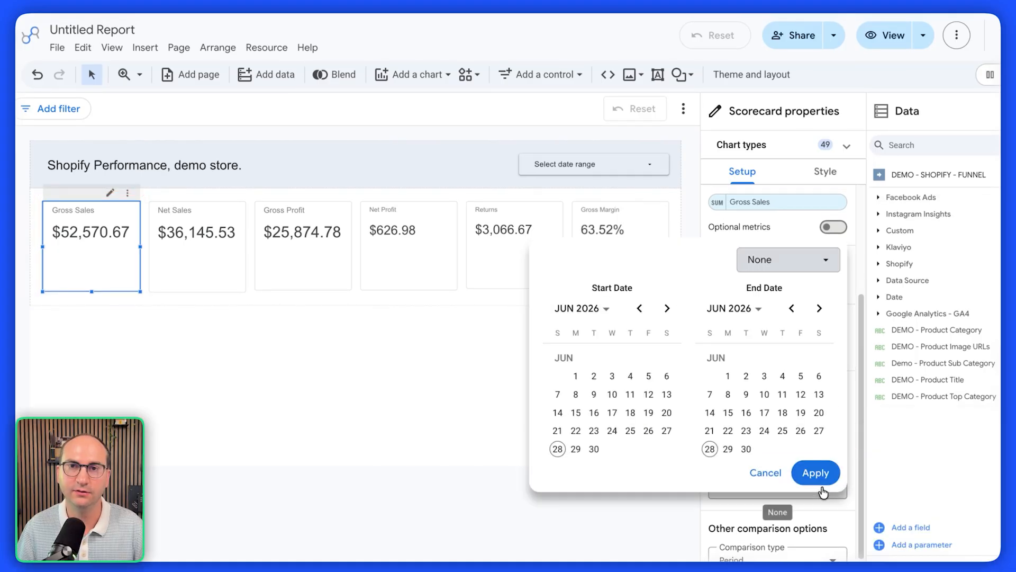
click(813, 271)
click(803, 326)
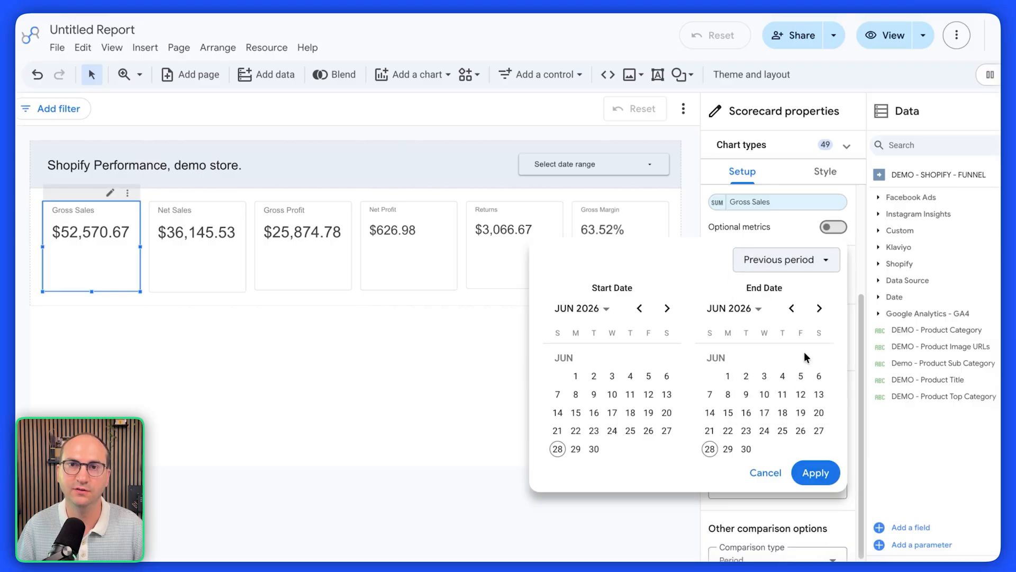
click(818, 467)
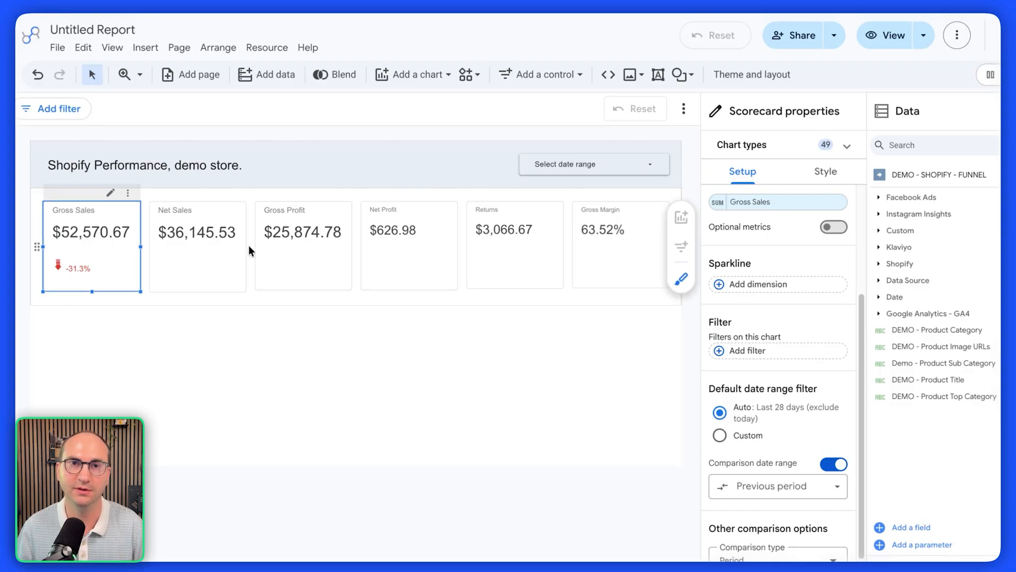
- Turn on the comparison date range for the Net Sales and Gross Profit scorecards, set to Previous period
click(202, 250)
click(831, 464)
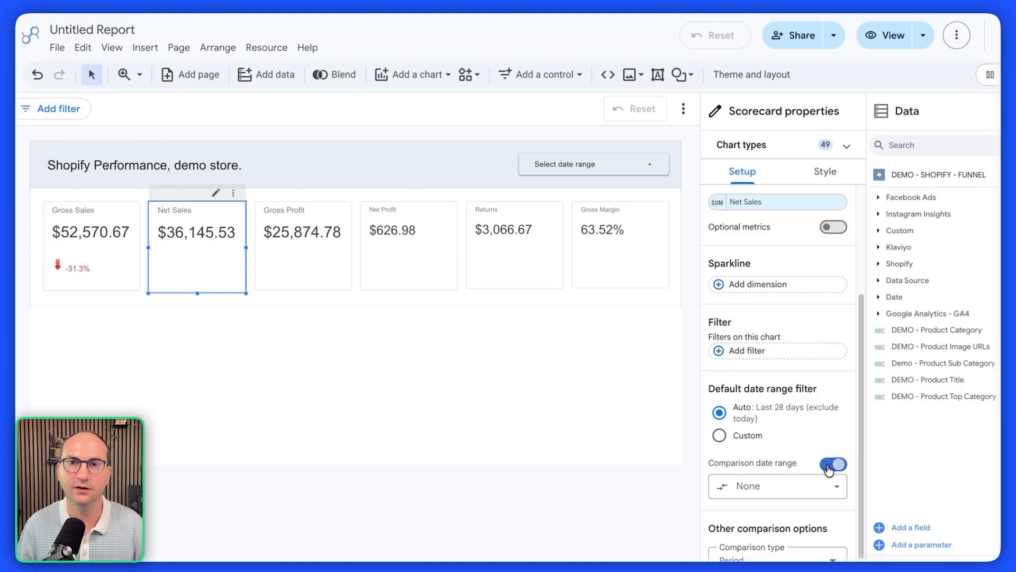
click(819, 498)
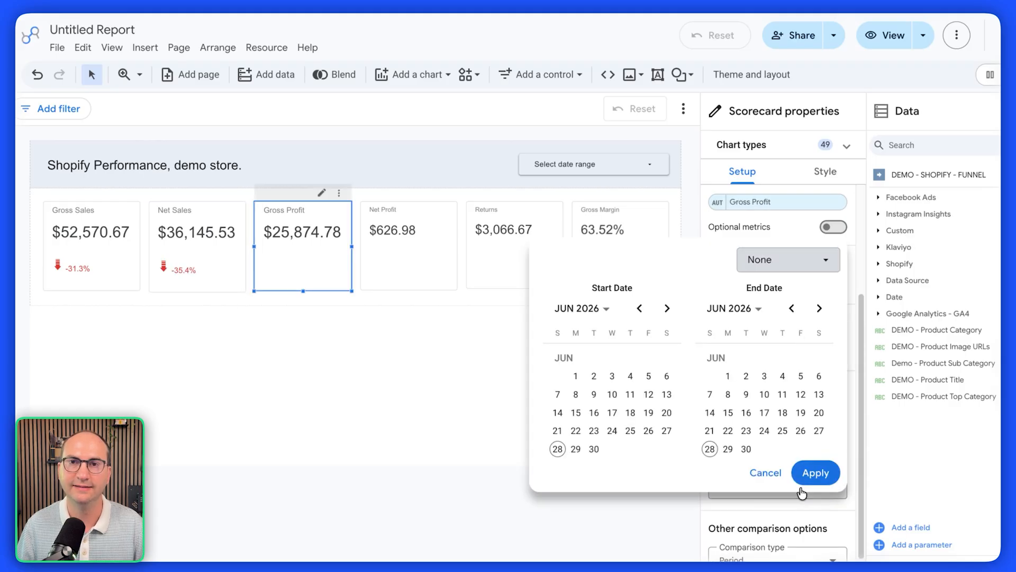
click(792, 274)
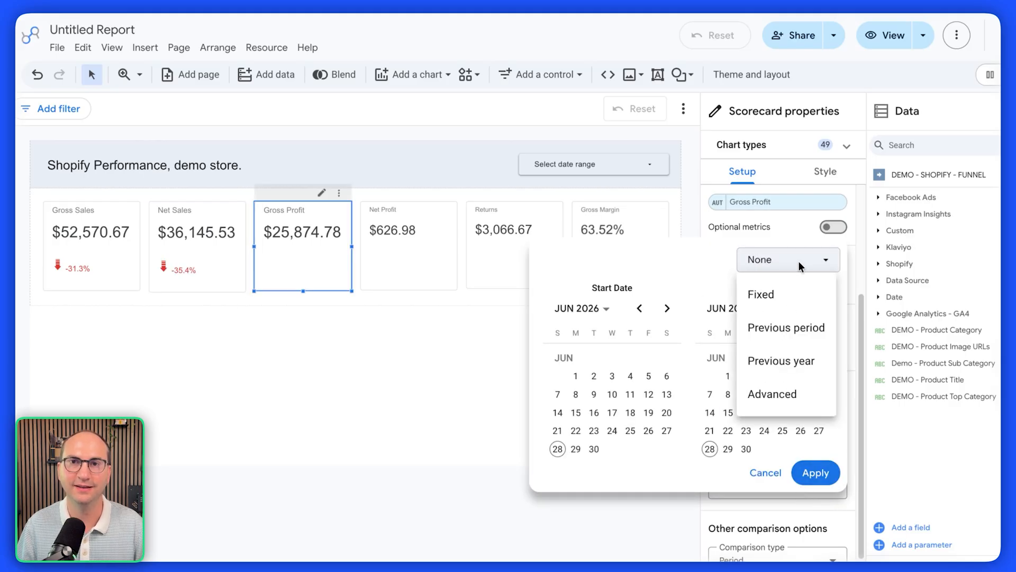
click(804, 326)
click(822, 471)
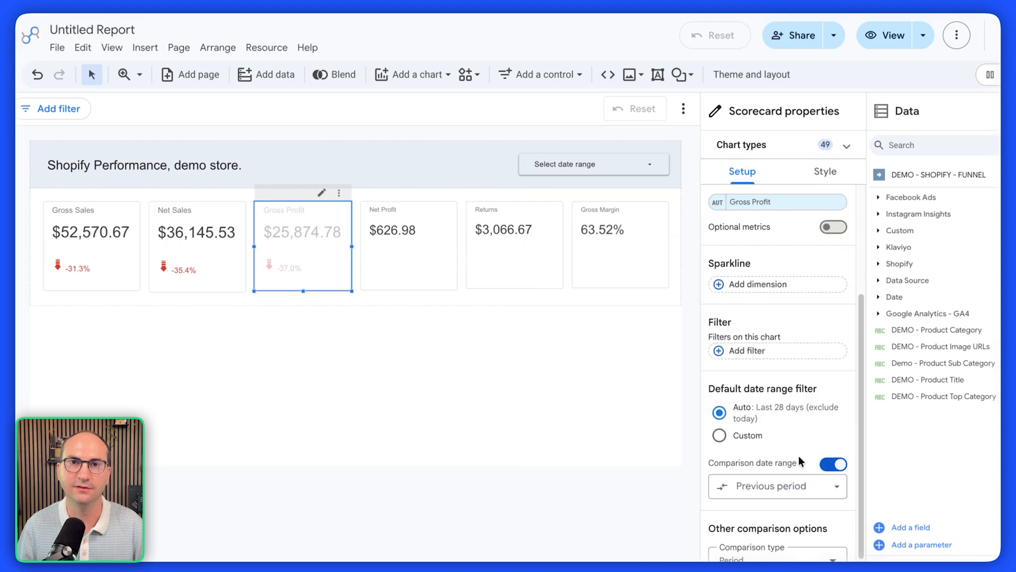
- Turn on the comparison date range for the Net Profit scorecard and set it to Previous period
click(402, 238)
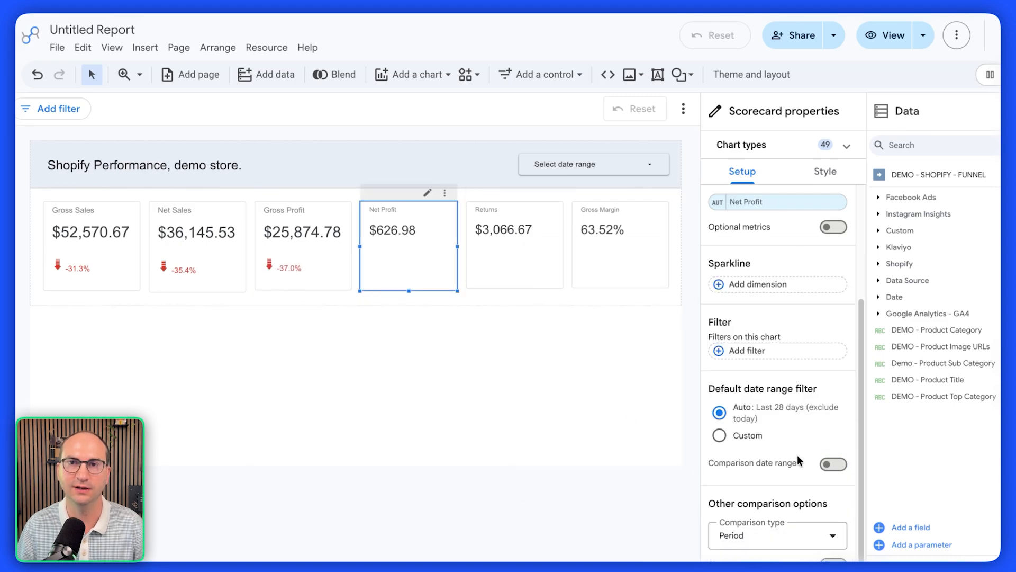
click(831, 465)
click(819, 487)
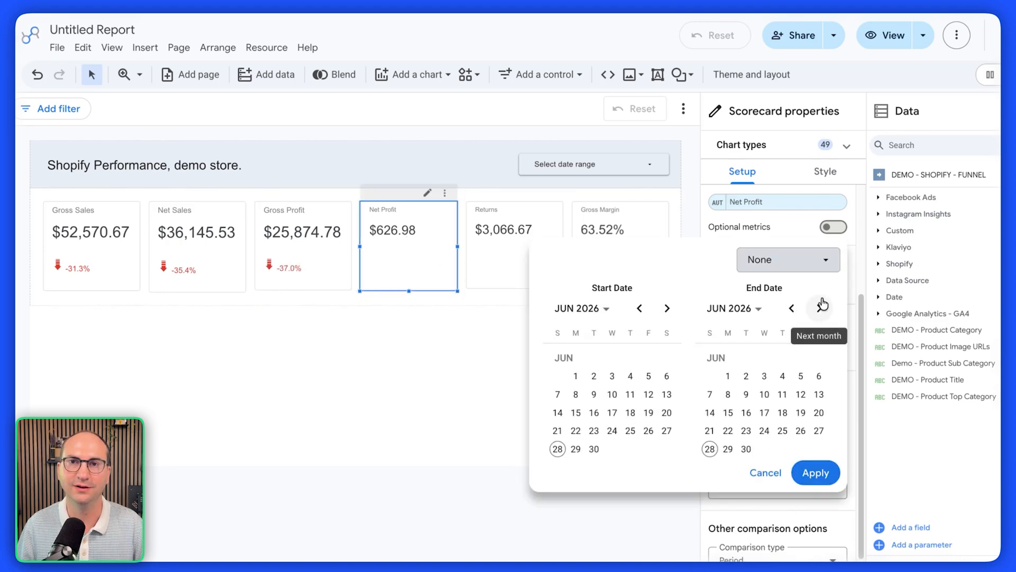
click(823, 259)
click(786, 328)
click(816, 472)
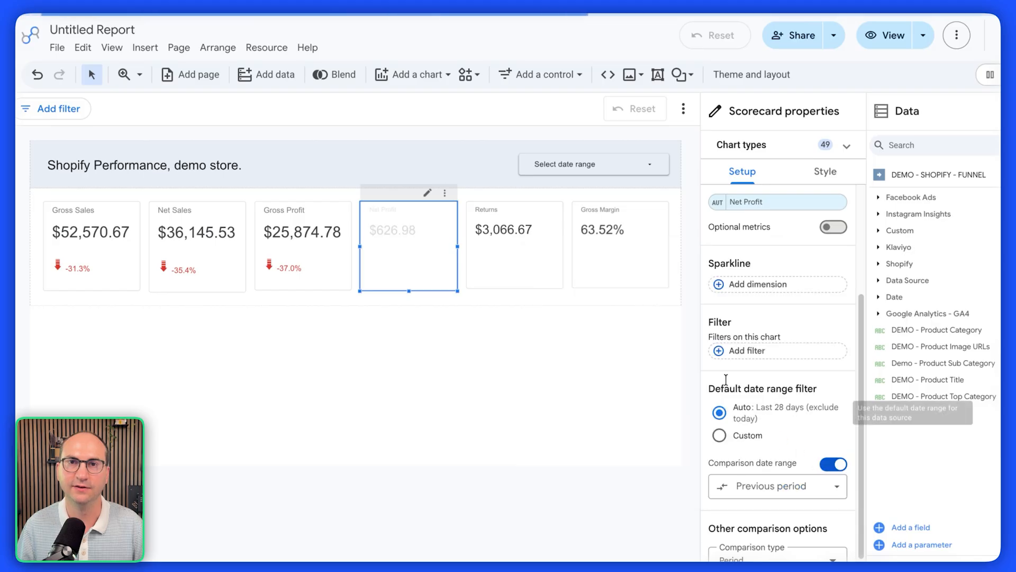
- Turn on the comparison date range for the Returns scorecard and set it to Previous period
click(522, 262)
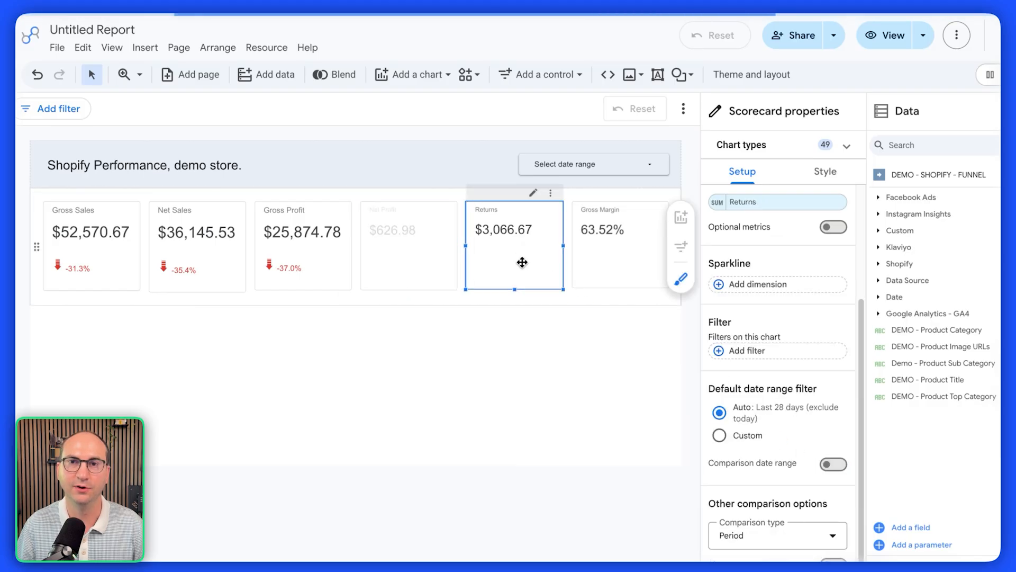
click(831, 464)
click(819, 487)
click(810, 260)
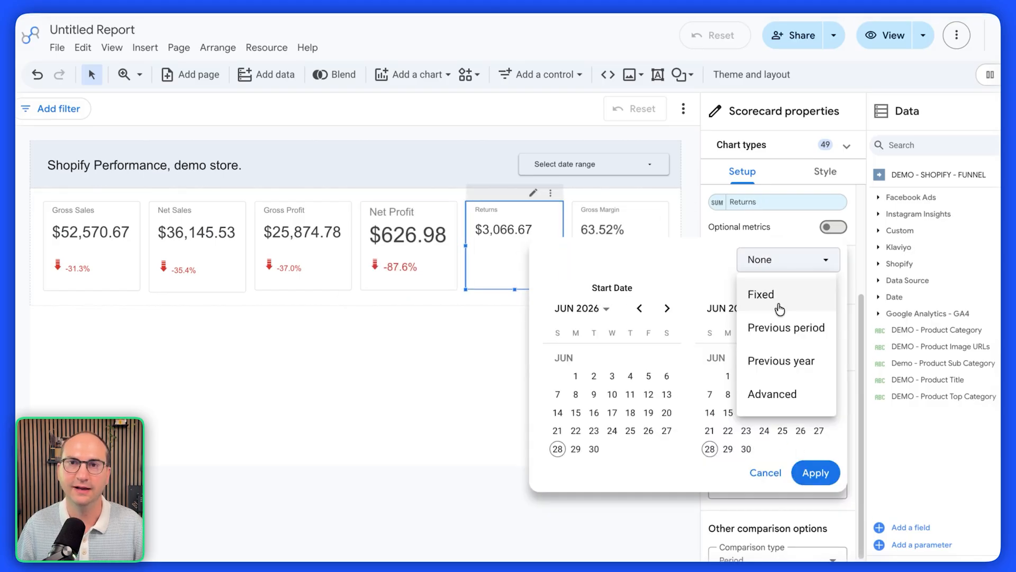
click(787, 328)
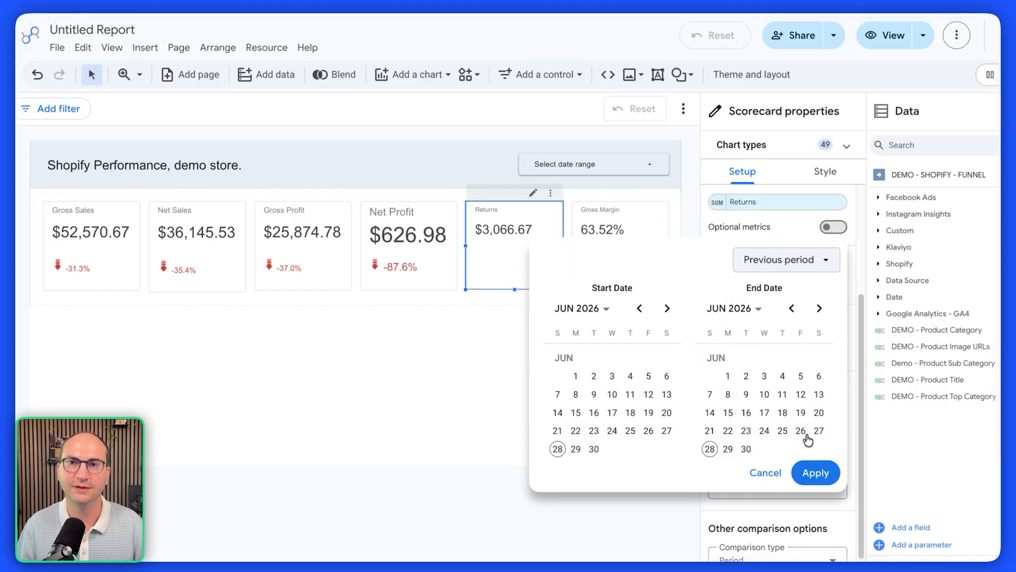
click(816, 471)
- Turn on the comparison date range for the Gross Margin scorecard and set it to Previous period
click(626, 275)
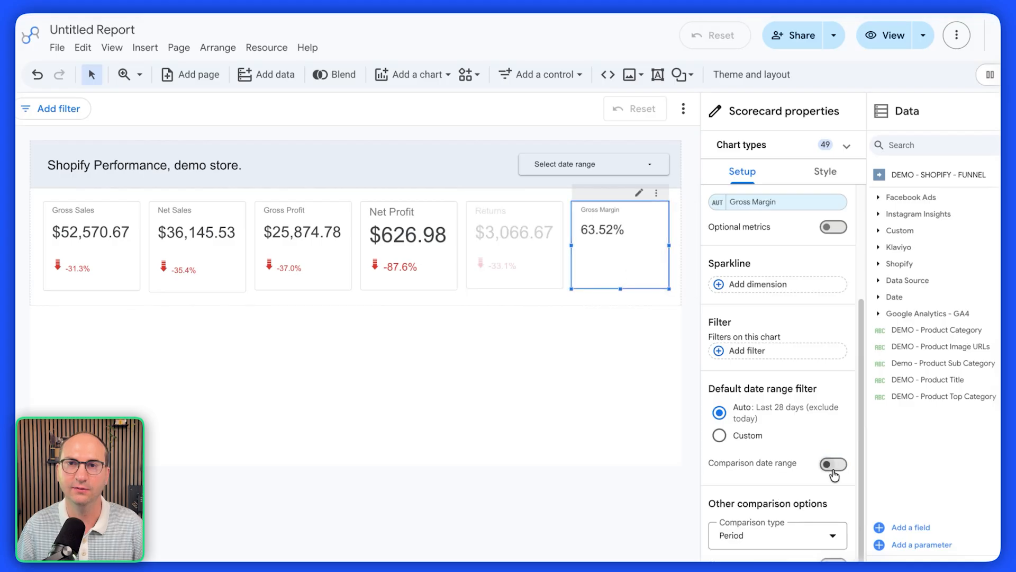
click(833, 465)
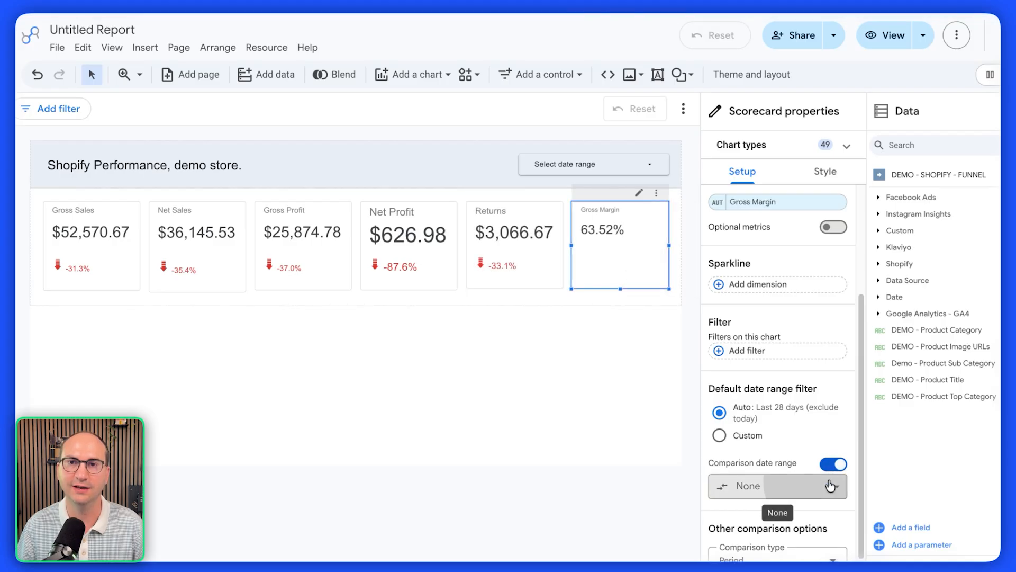
click(832, 485)
click(828, 260)
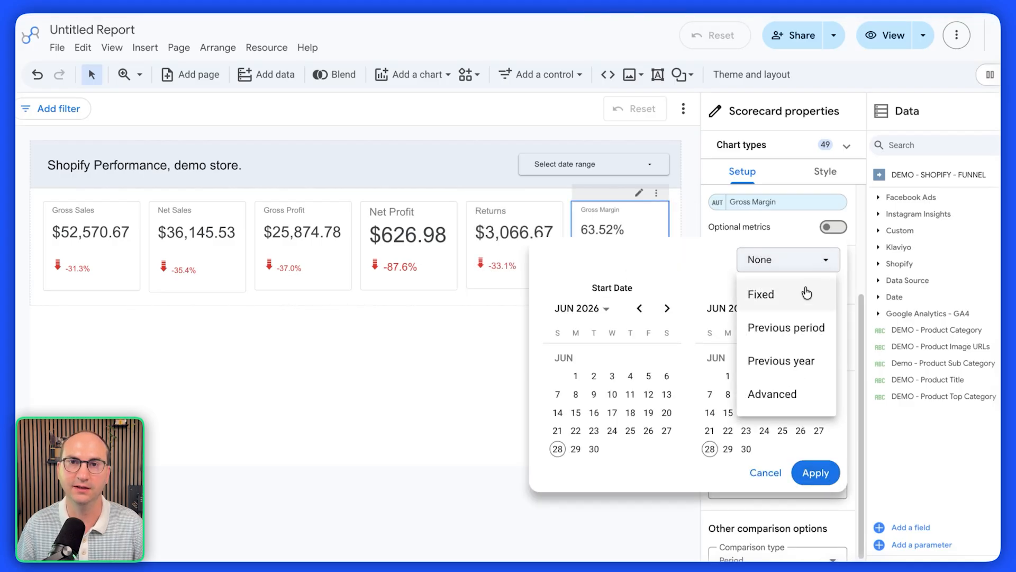
click(812, 325)
click(819, 469)
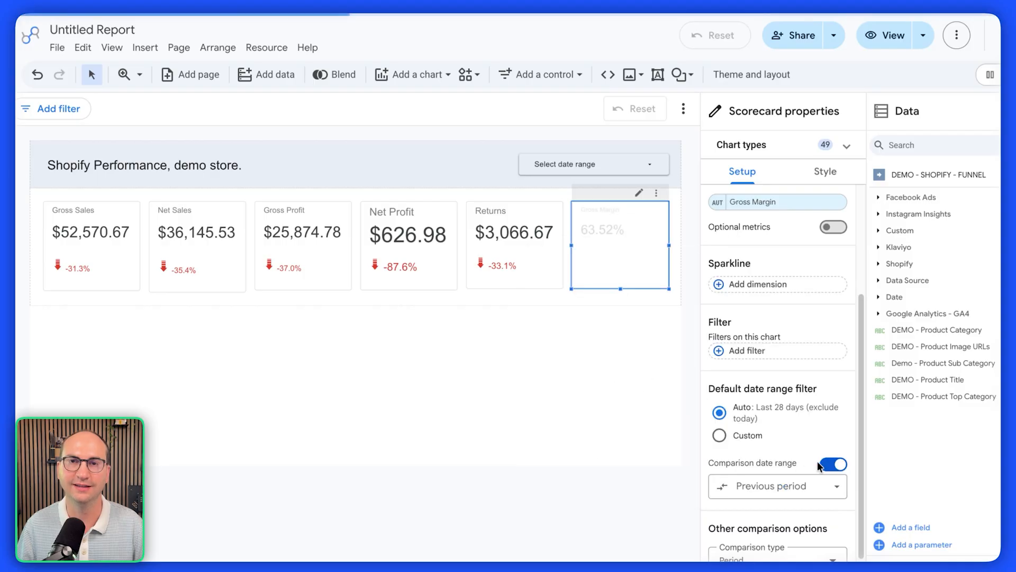
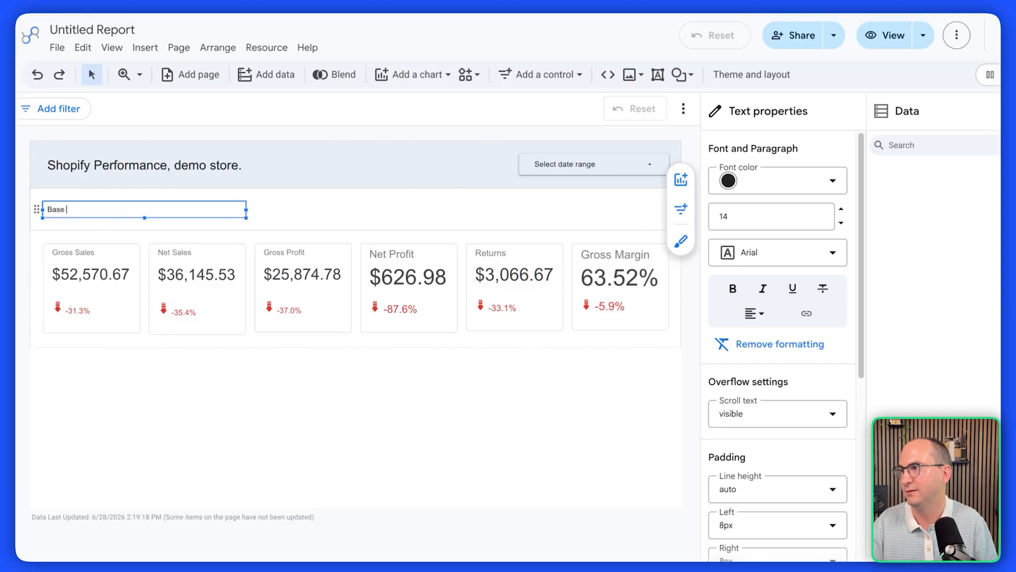
- Complete the heading text as "Base Metrics", set its font size to 40 and enlarge its box to the full scorecard row width
text(s)
click(742, 216)
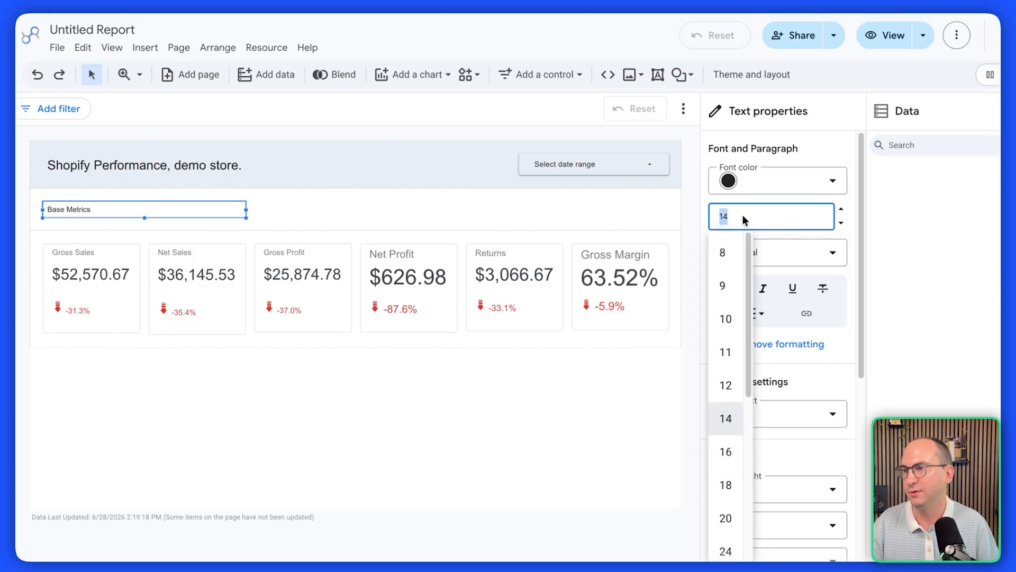
scroll(736, 476, down, 2)
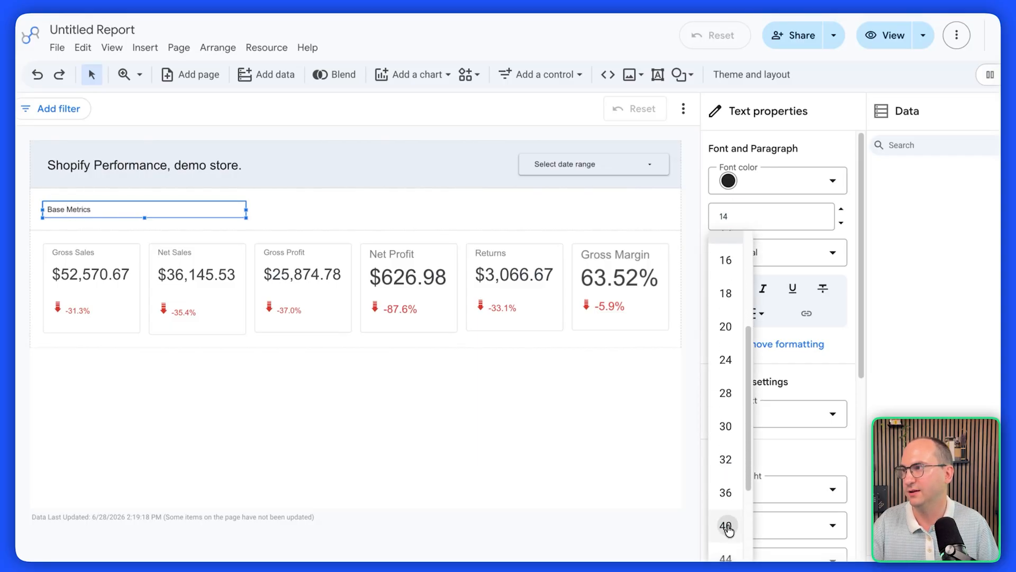
click(726, 524)
drag(144, 218, 143, 236)
drag(246, 219, 671, 233)
click(461, 359)
- Duplicate the Base Metrics heading section and move the copy below the row of scorecards
click(39, 217)
key(ctrl+d)
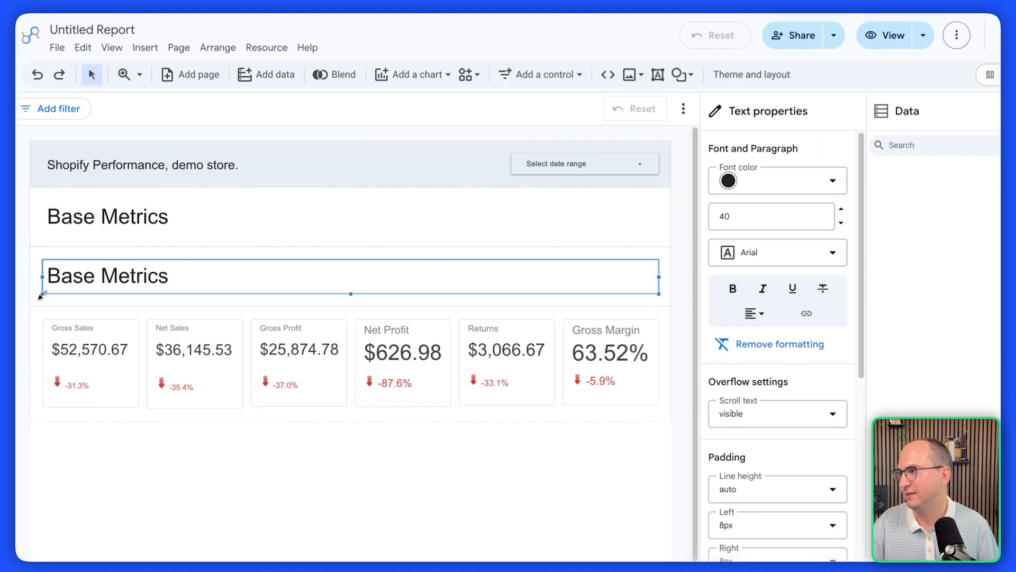
drag(39, 277, 40, 416)
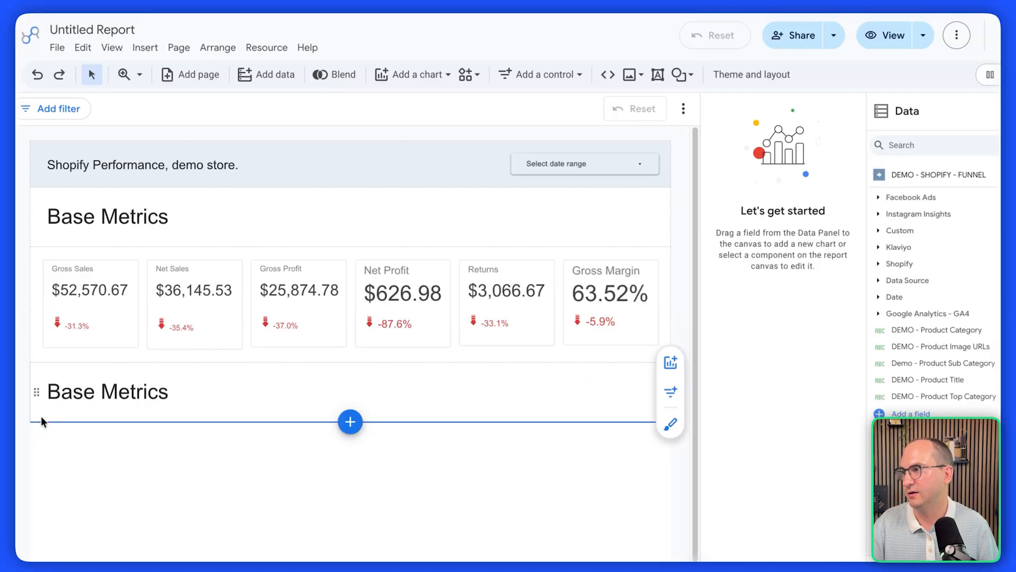
- Replace the text of the heading below the scorecards with "Channel Reported Revenue"
click(133, 405)
double_click(134, 405)
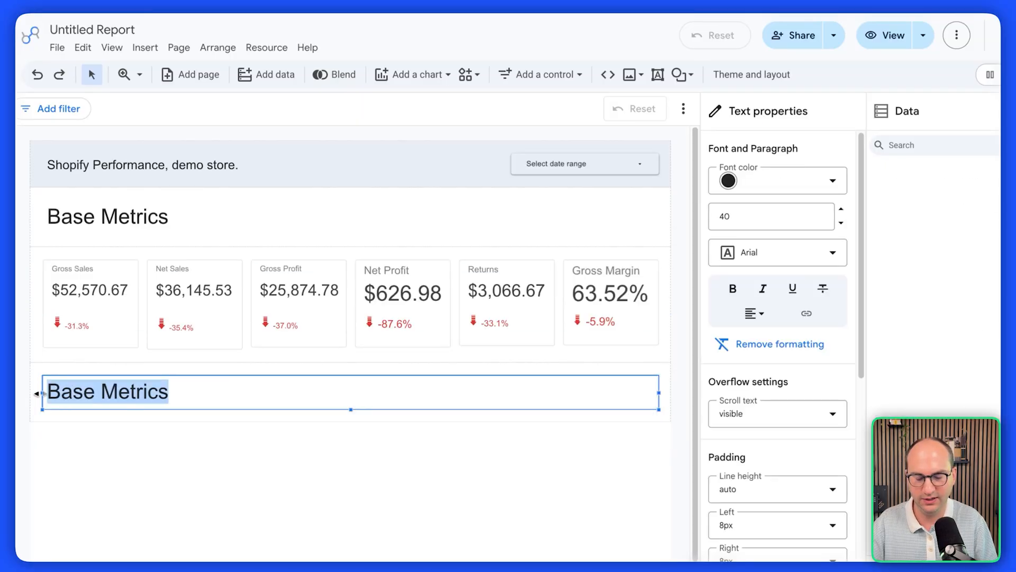
text(Channel Report)
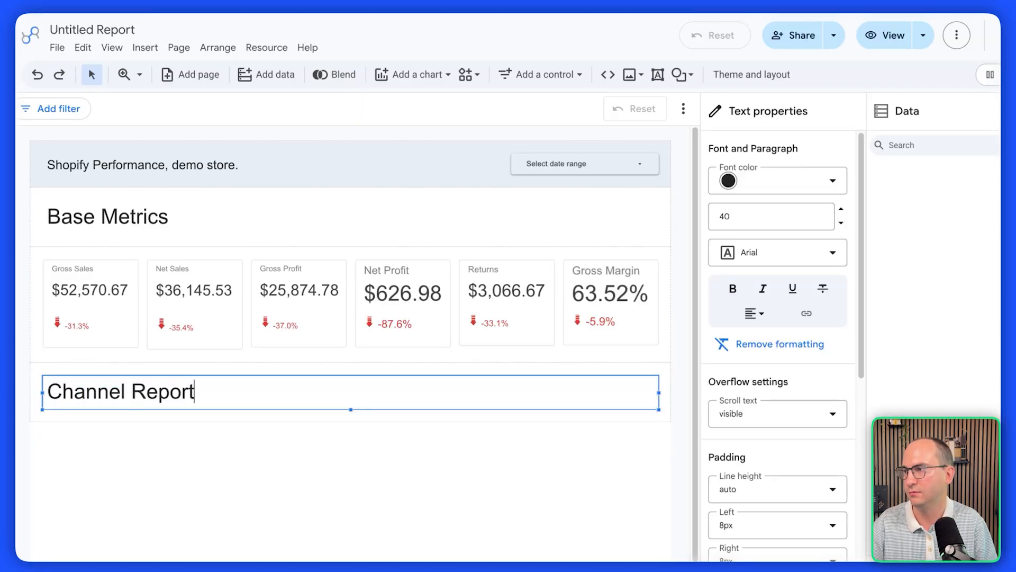
text(ed Revenue)
click(311, 355)
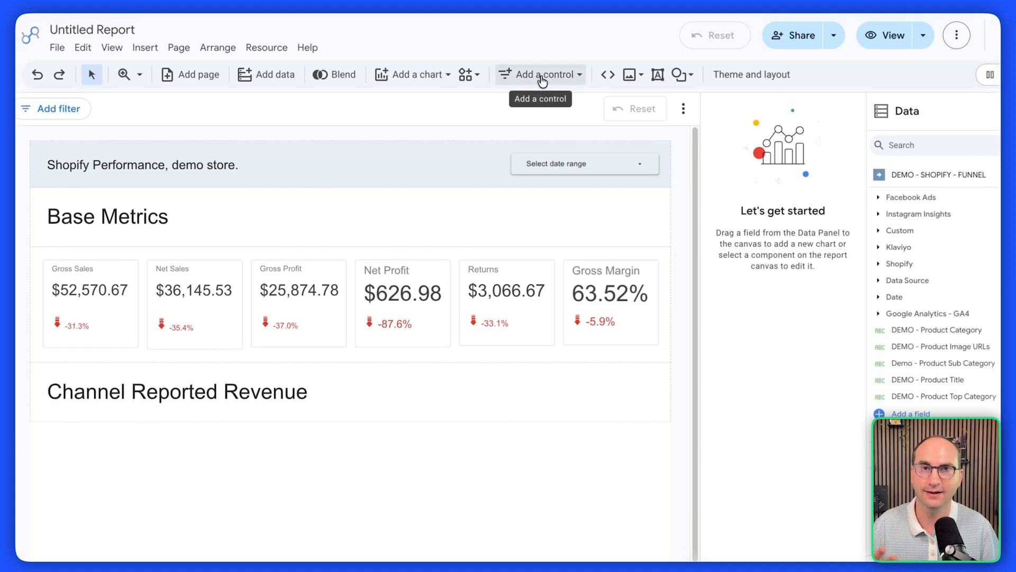
- Insert a table with heatmap under the Channel Reported Revenue heading and widen it to the full section width
click(418, 74)
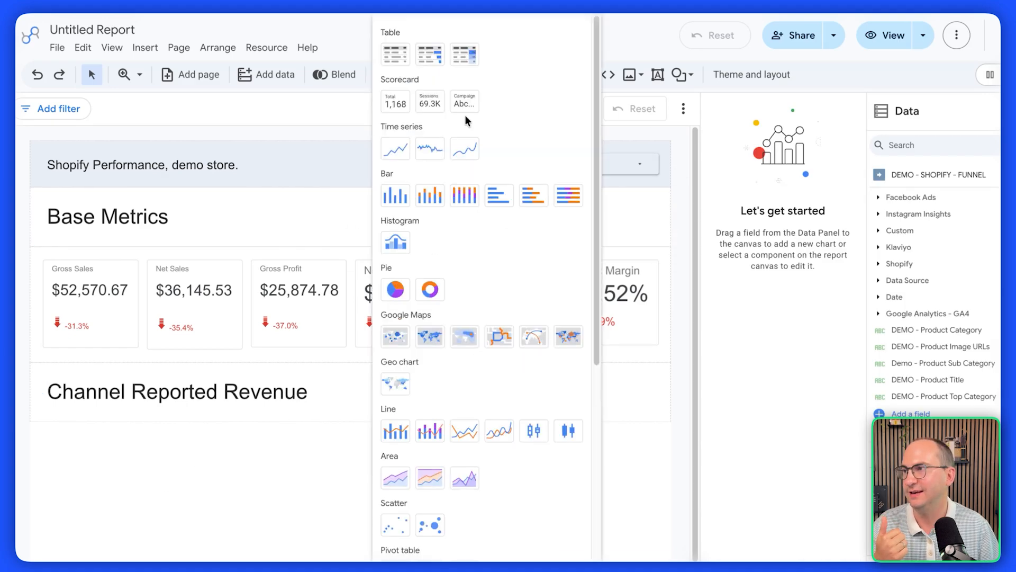
click(464, 57)
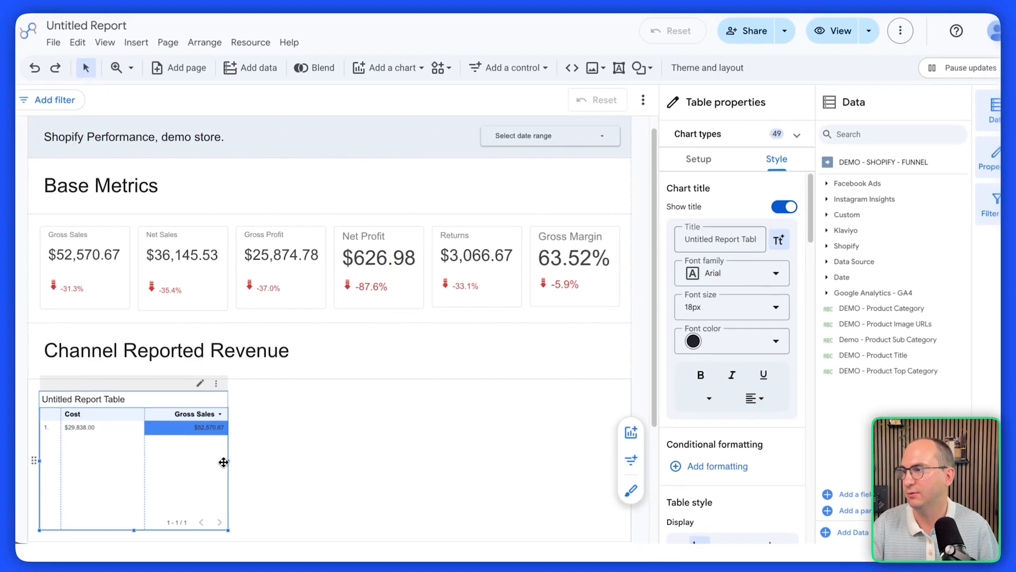
drag(227, 456, 614, 453)
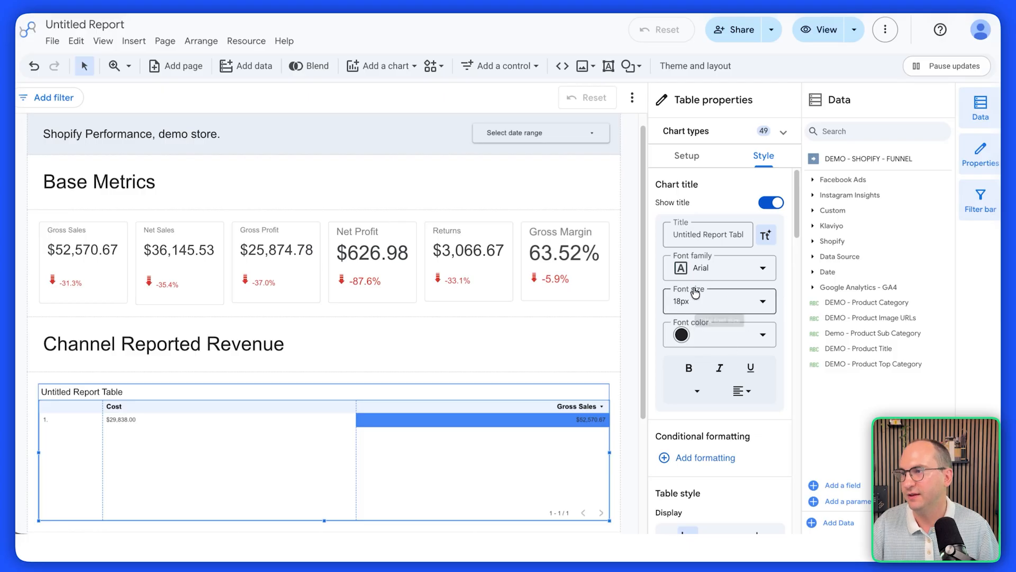
- Add Gross Sales as a dimension of the new table and try to move it to the metrics
click(687, 155)
click(701, 287)
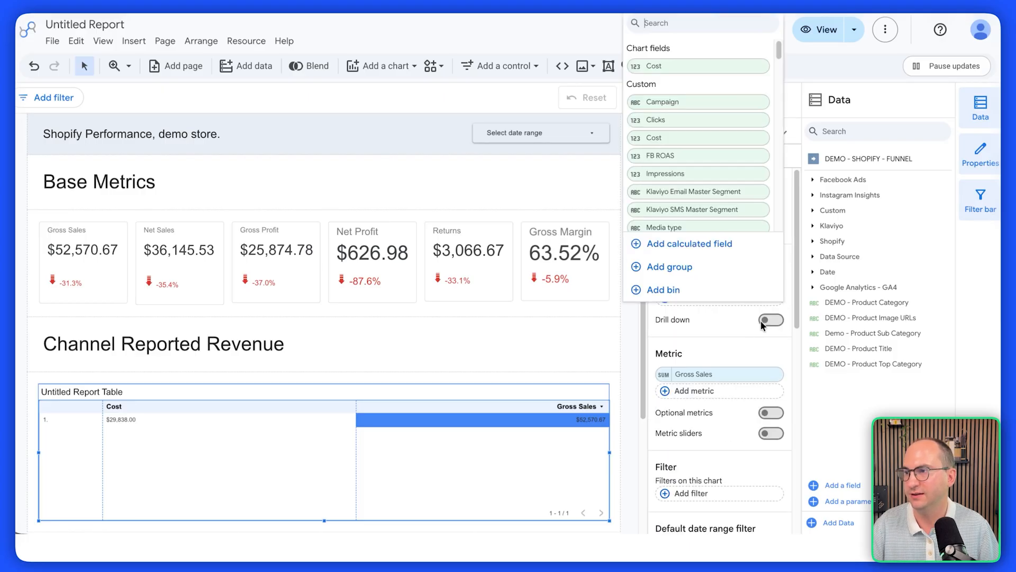
click(697, 297)
click(679, 297)
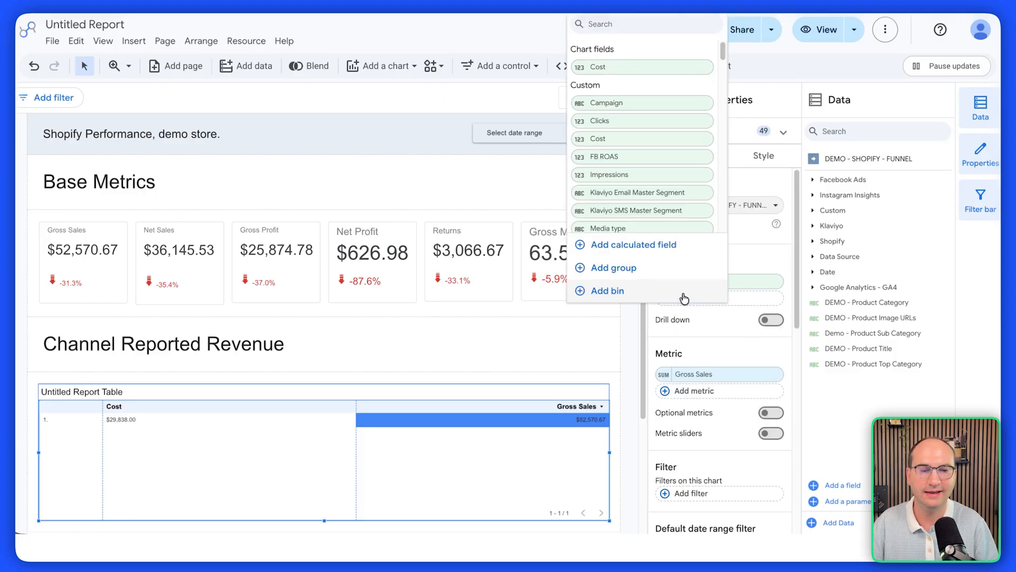
text(cross)
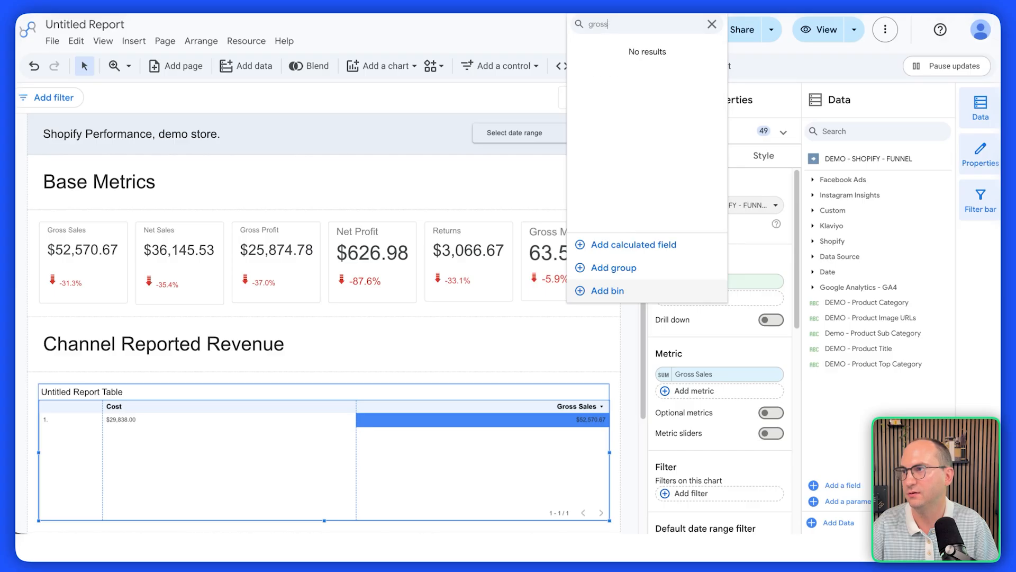
text( sal)
click(656, 67)
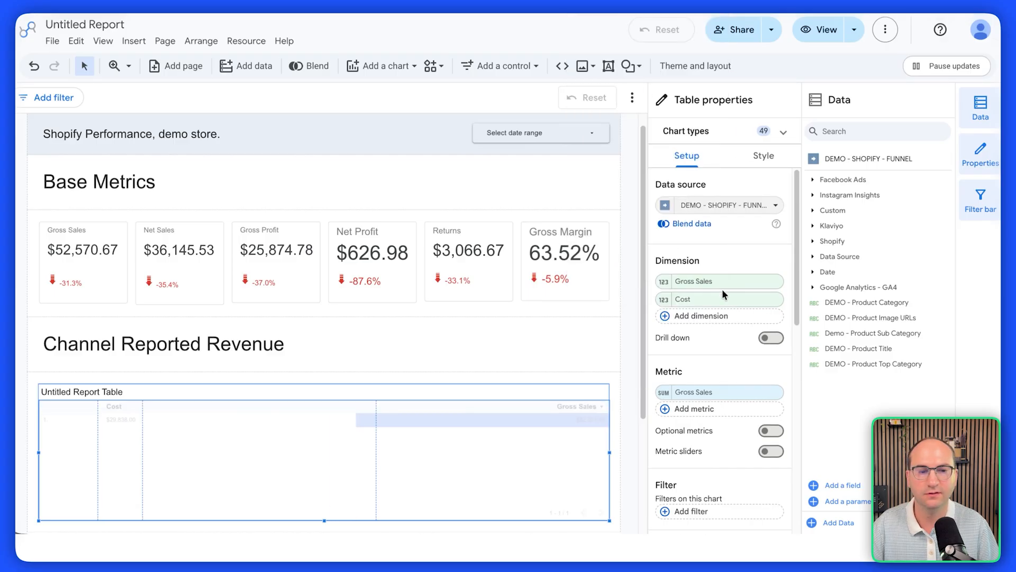
drag(723, 285, 703, 390)
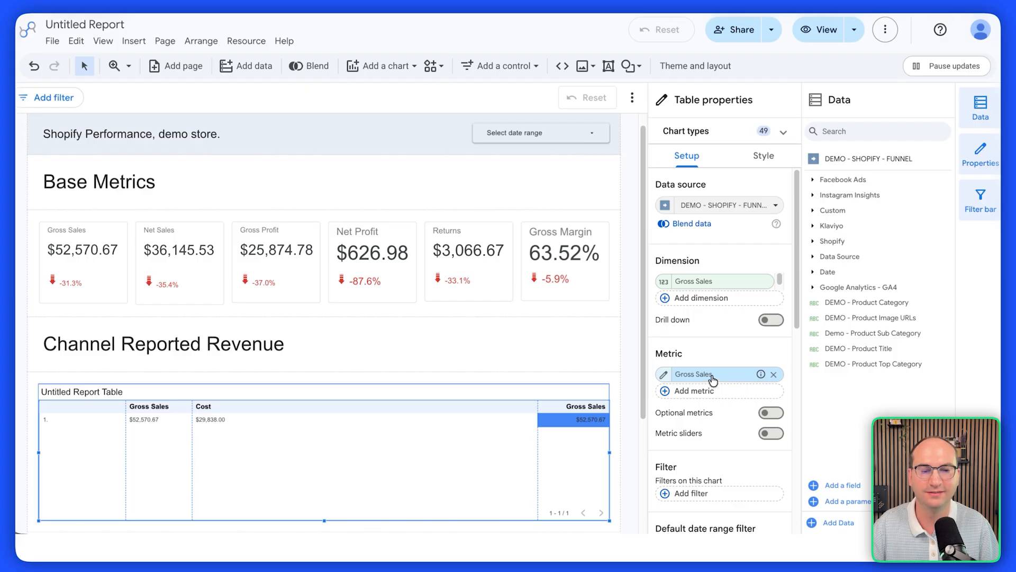
- Change the table's Gross Sales dimension to Traffic source and add Paid / Organic as another dimension
click(708, 282)
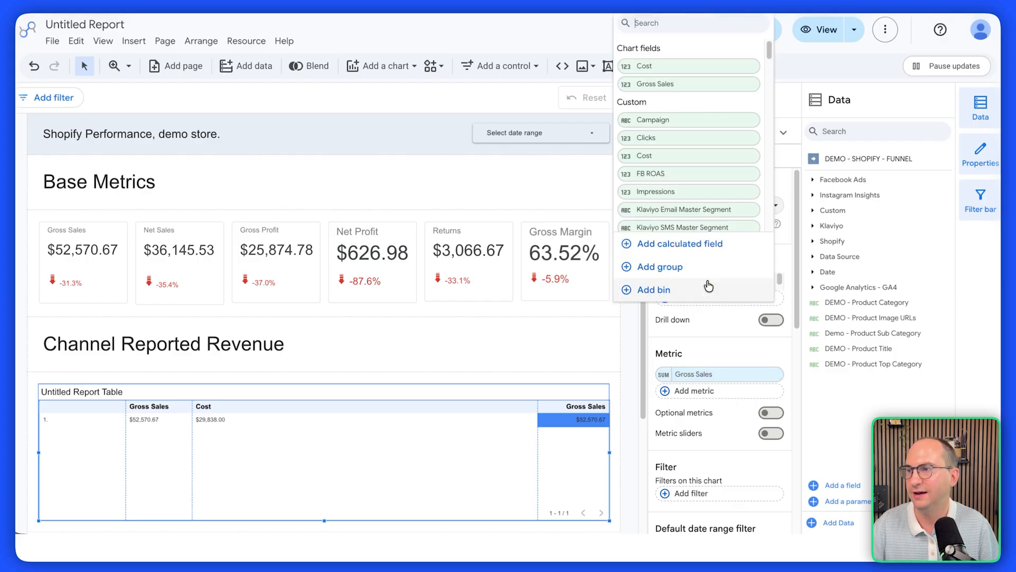
text(trf)
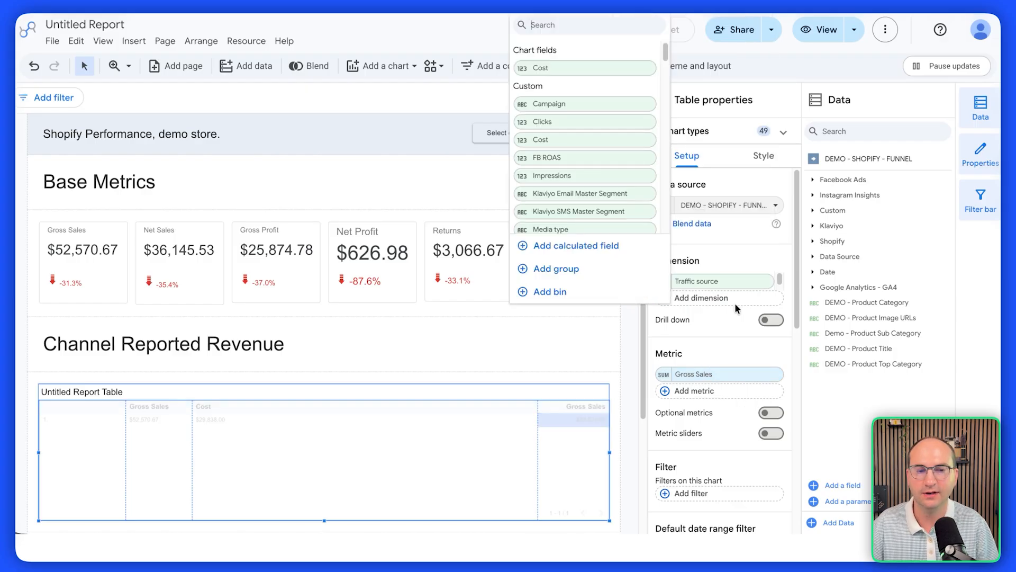
text(paid)
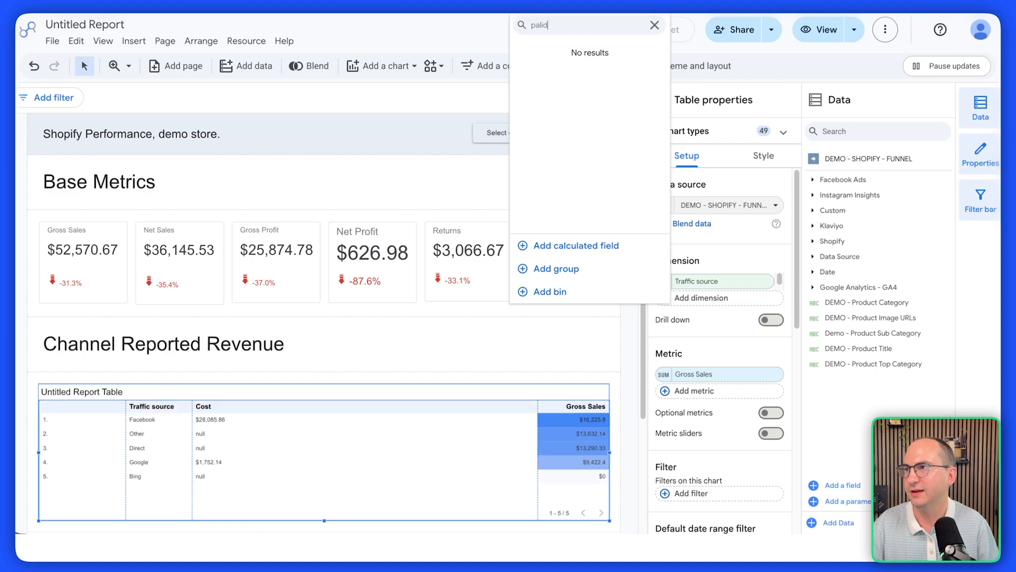
click(602, 69)
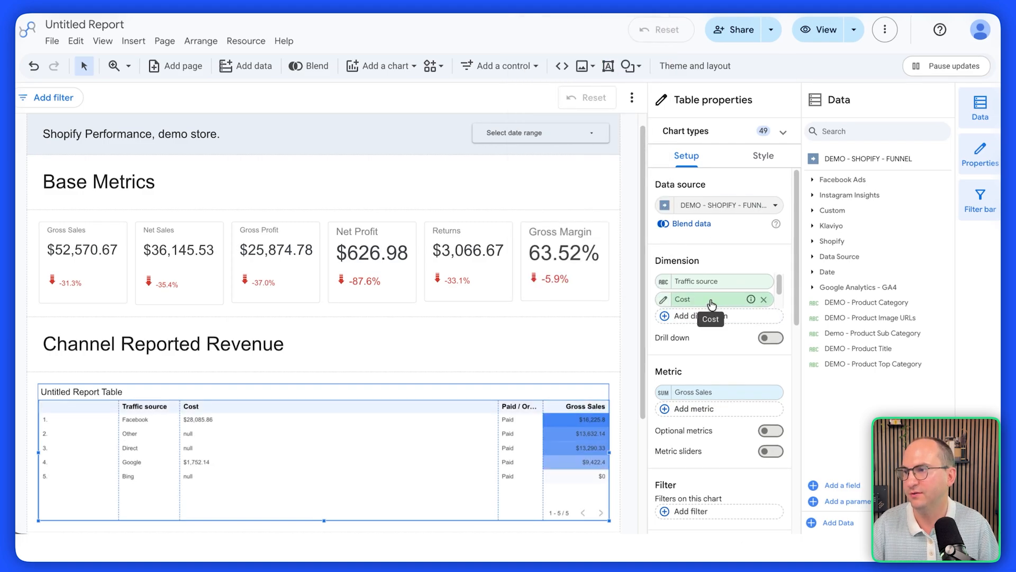
- Replace the table's Cost dimension with Paid / Organic
click(712, 305)
text(paid)
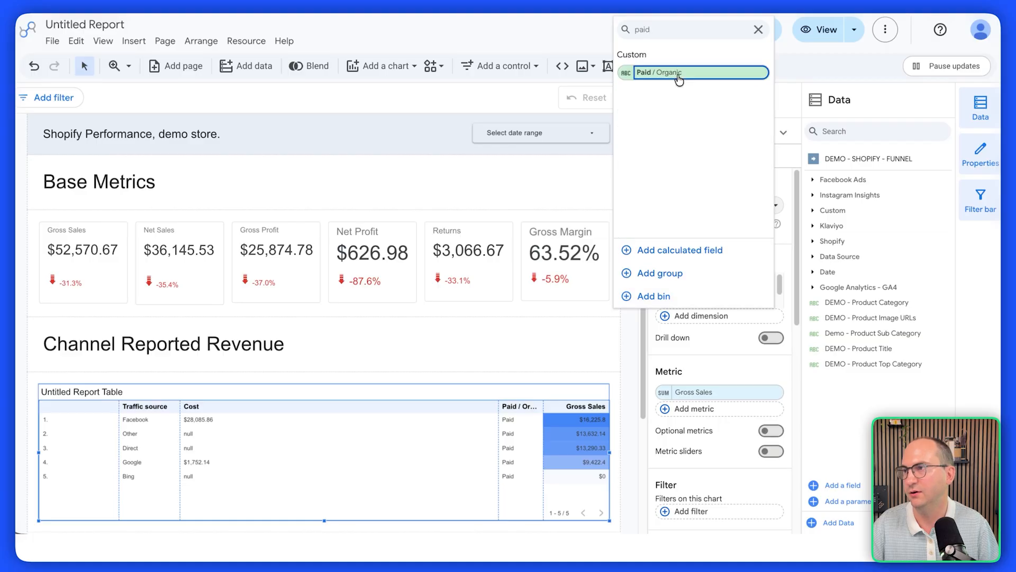
key(Return)
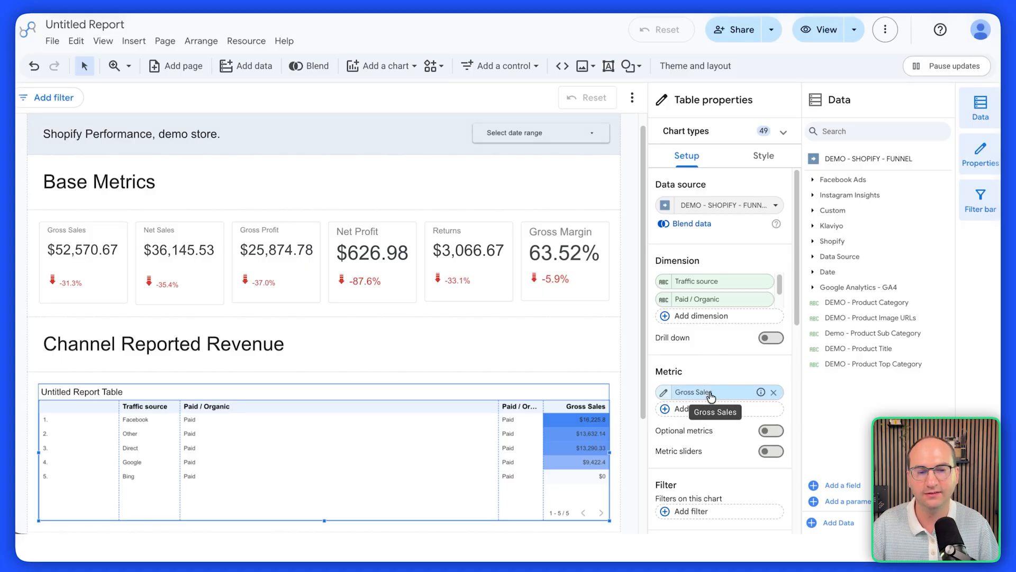
- Add Cost as a second metric of the table
click(674, 416)
text(cost)
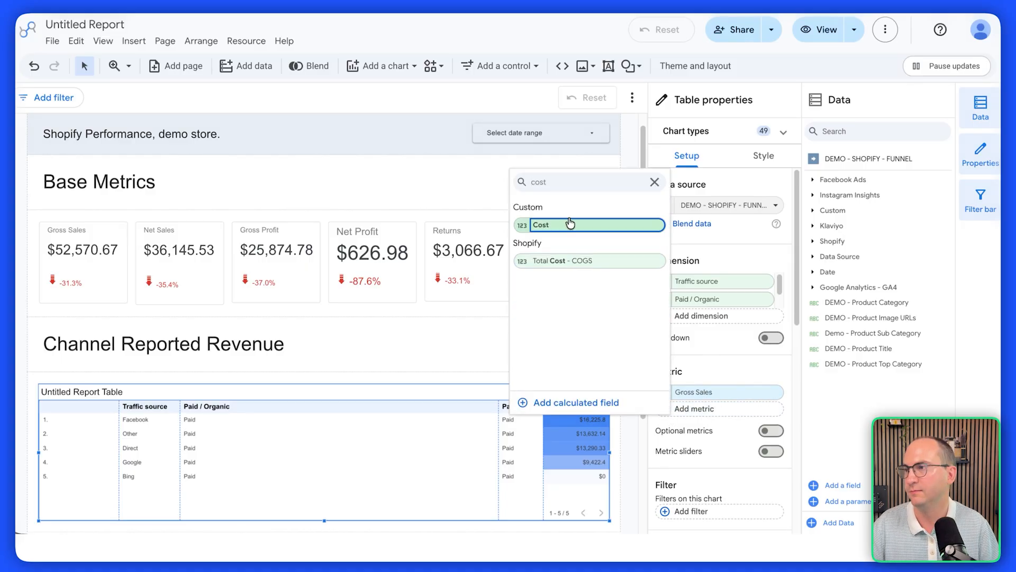
click(571, 223)
- Add ROAS - Gross as the third metric of the channel reported revenue table
scroll(678, 297, down, 3)
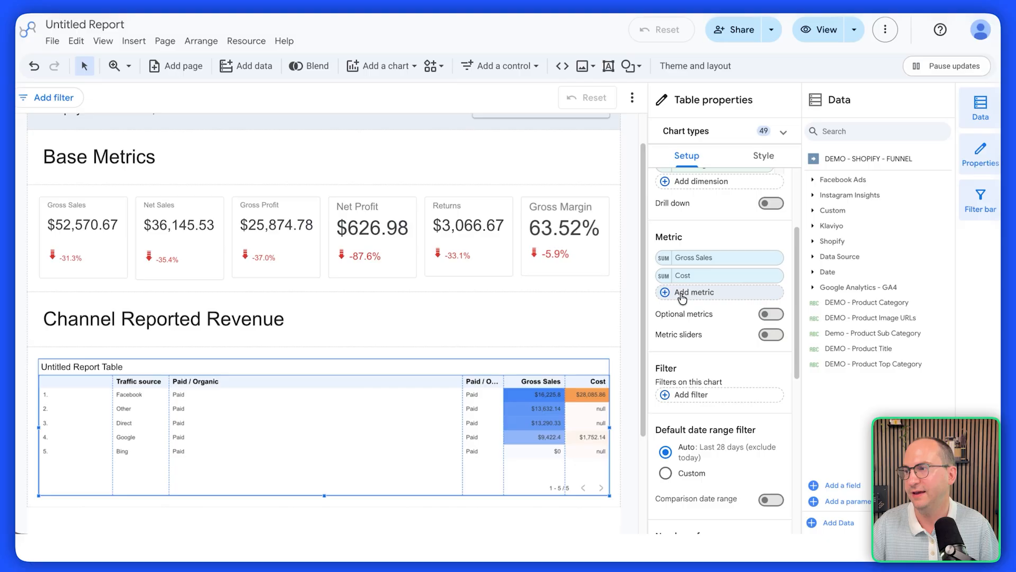
click(667, 294)
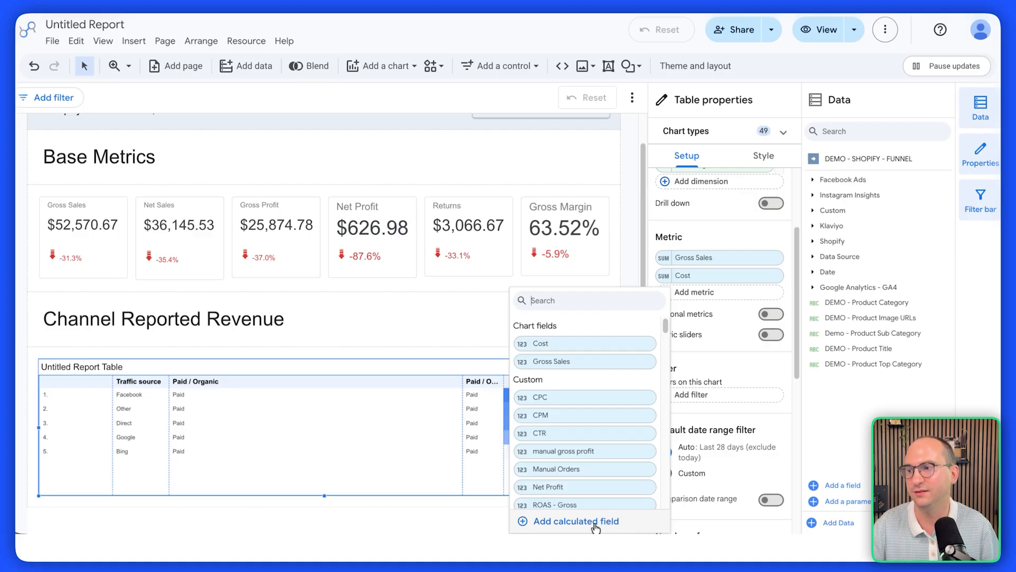
scroll(587, 450, down, 4)
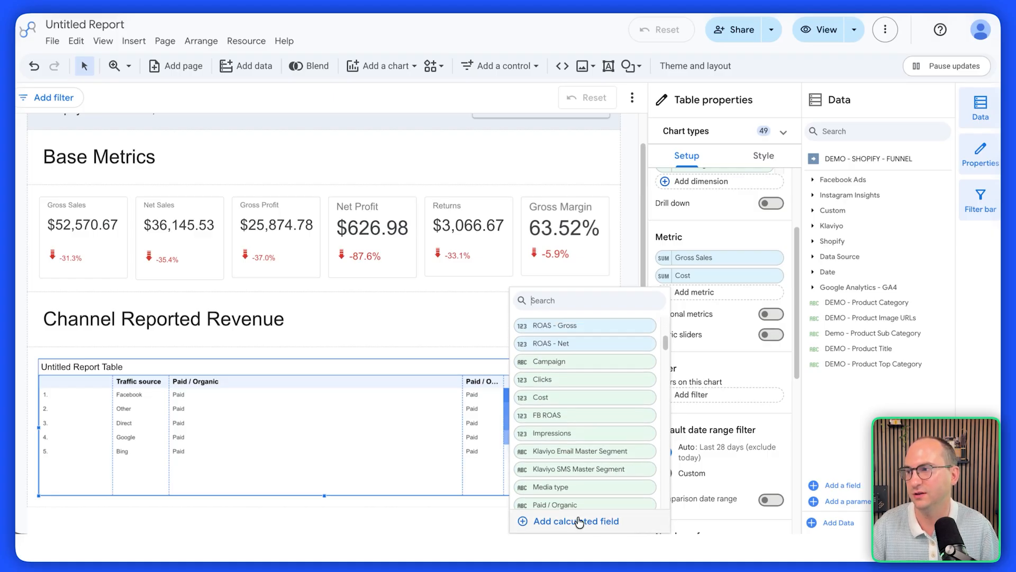
scroll(580, 418, up, 2)
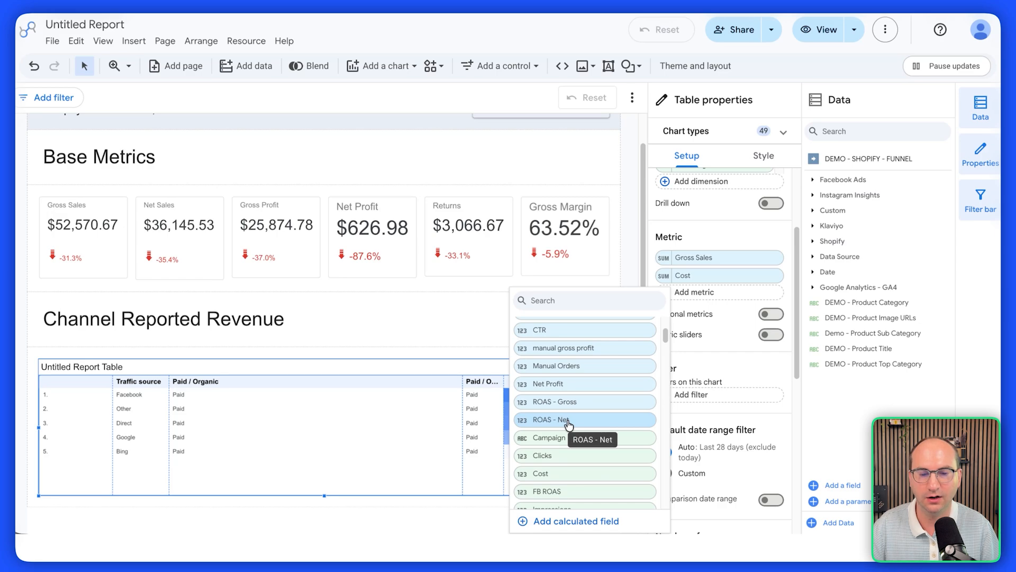
scroll(582, 450, down, 1)
click(576, 392)
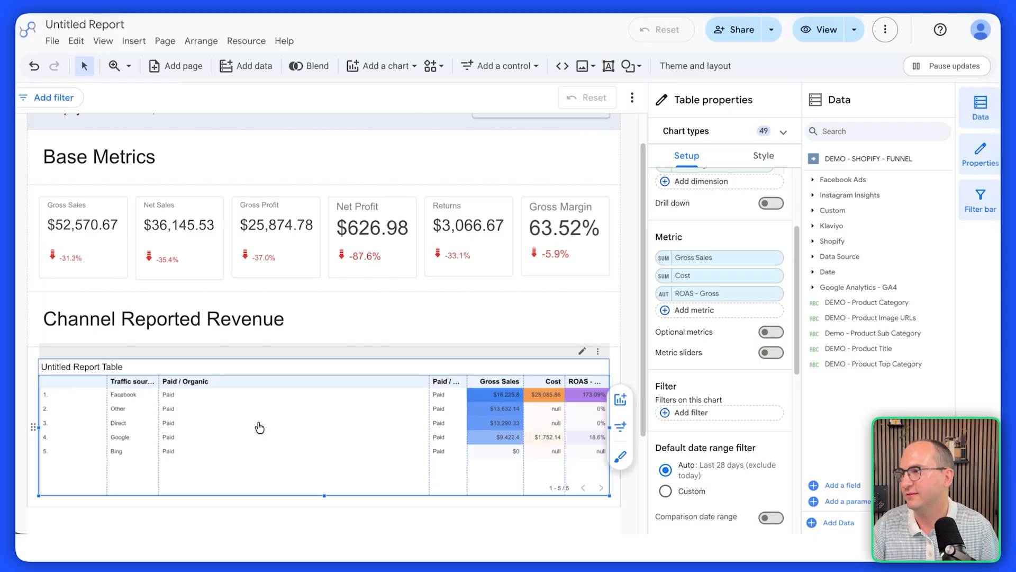
- Resize the channel table's columns to fit their data
right_click(322, 418)
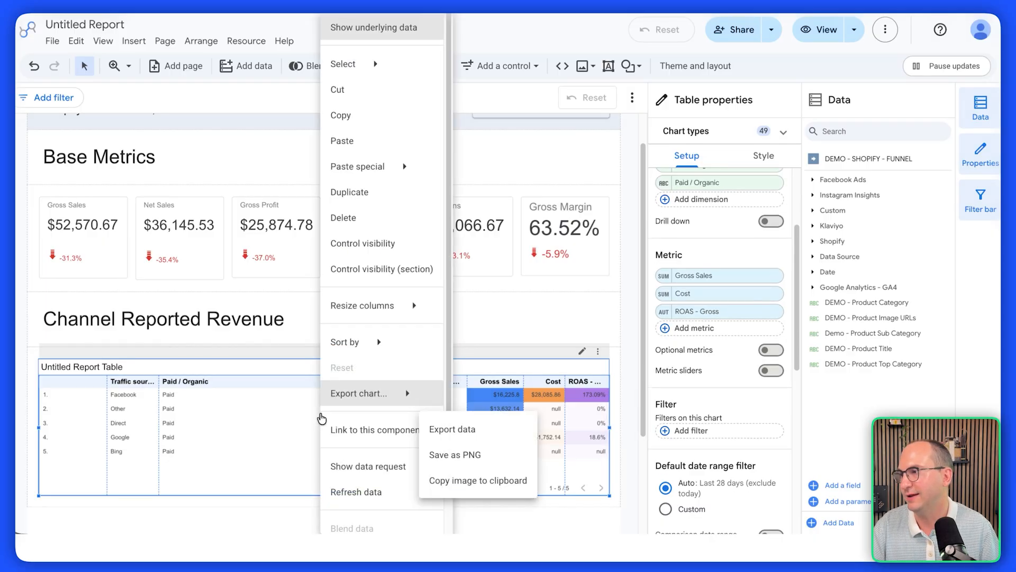
scroll(379, 431, down, 1)
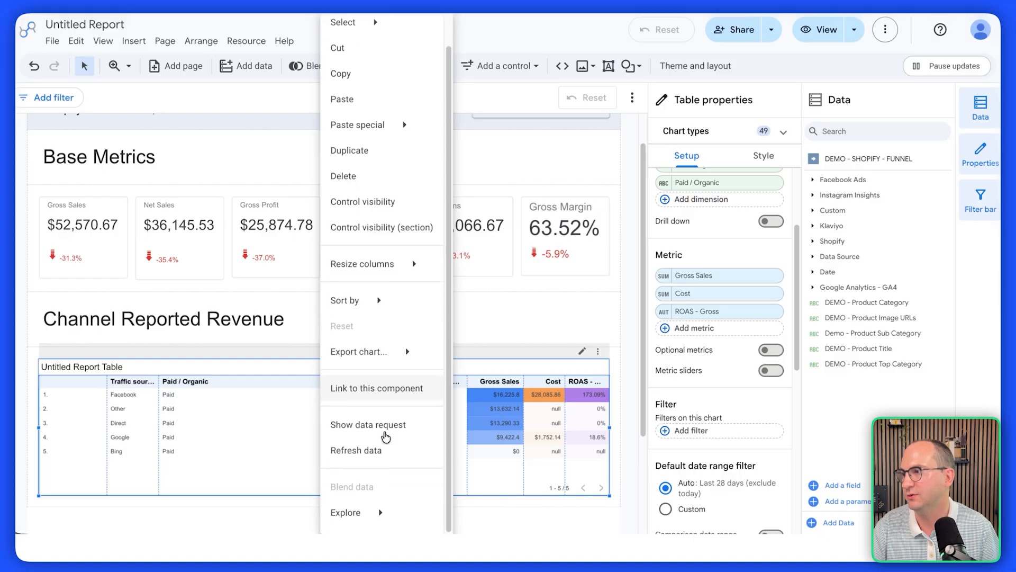
mouse_move(404, 268)
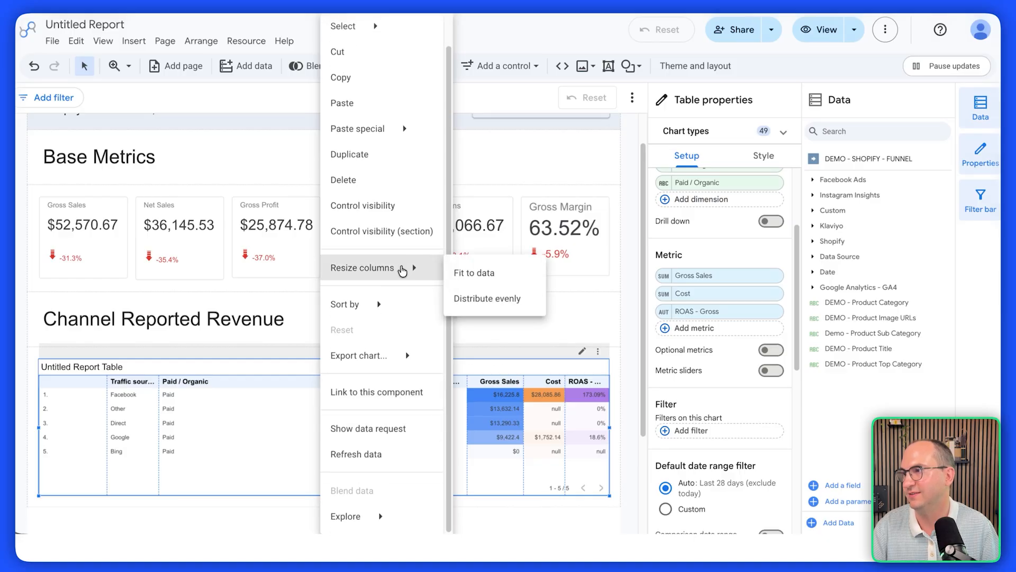
click(495, 271)
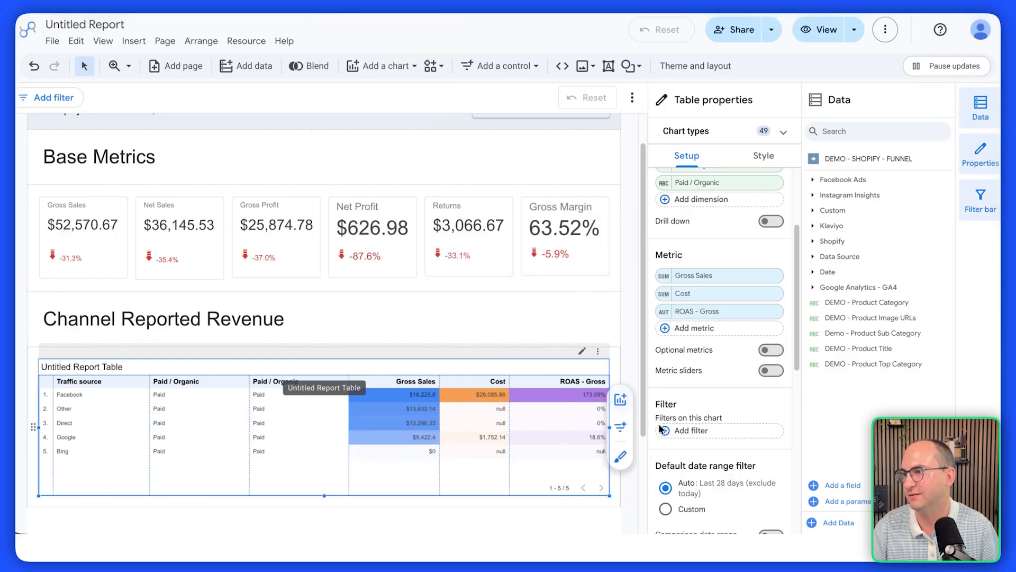
click(625, 432)
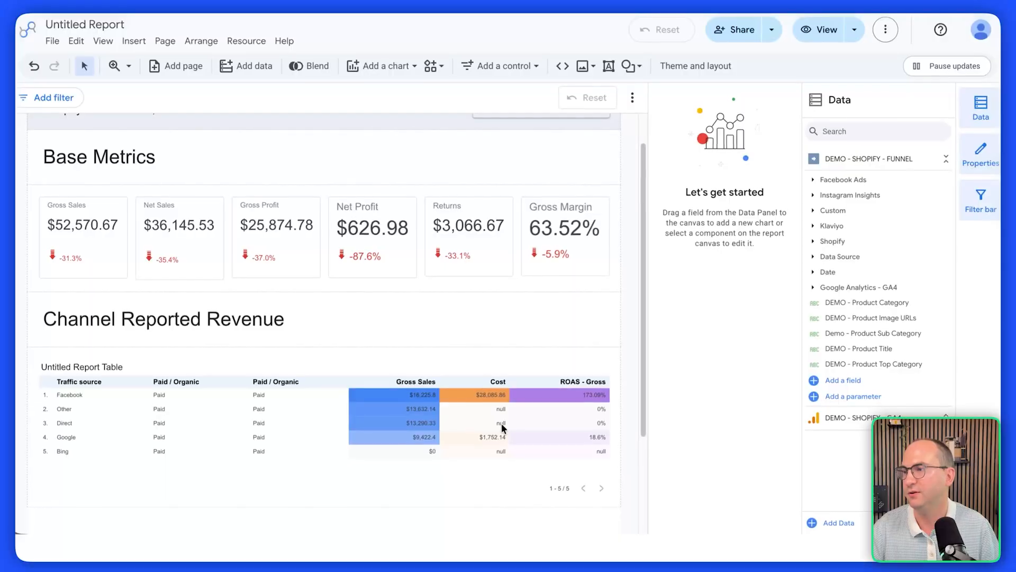
- Enable the comparison date range for the channel table and set it to Previous period
click(503, 428)
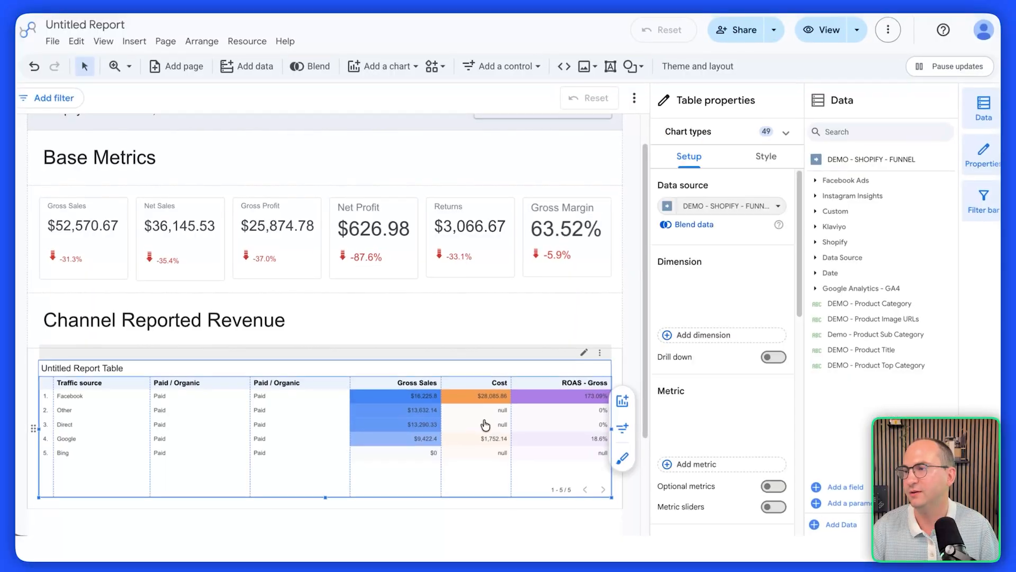
scroll(726, 361, down, 3)
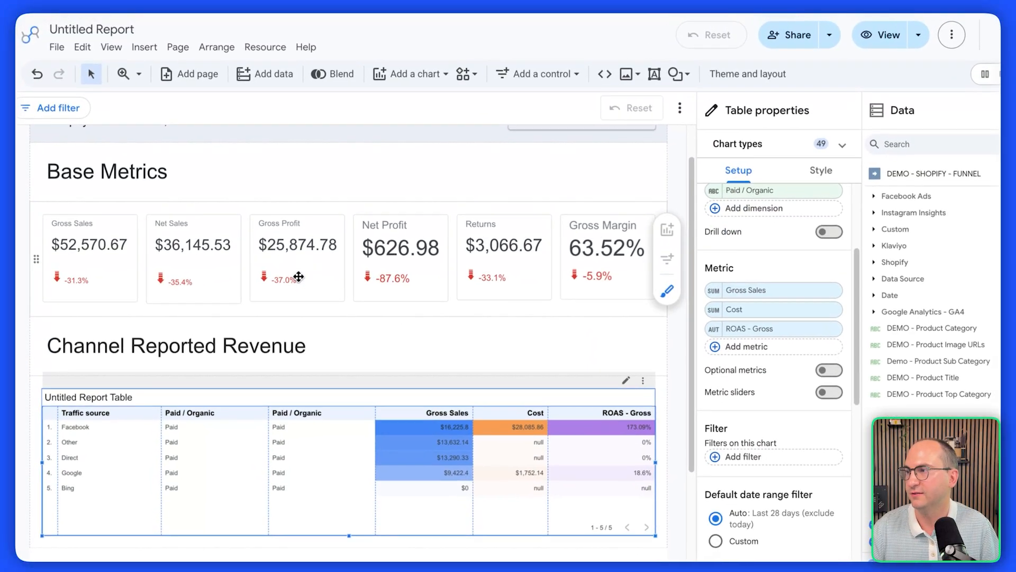
scroll(752, 417, down, 5)
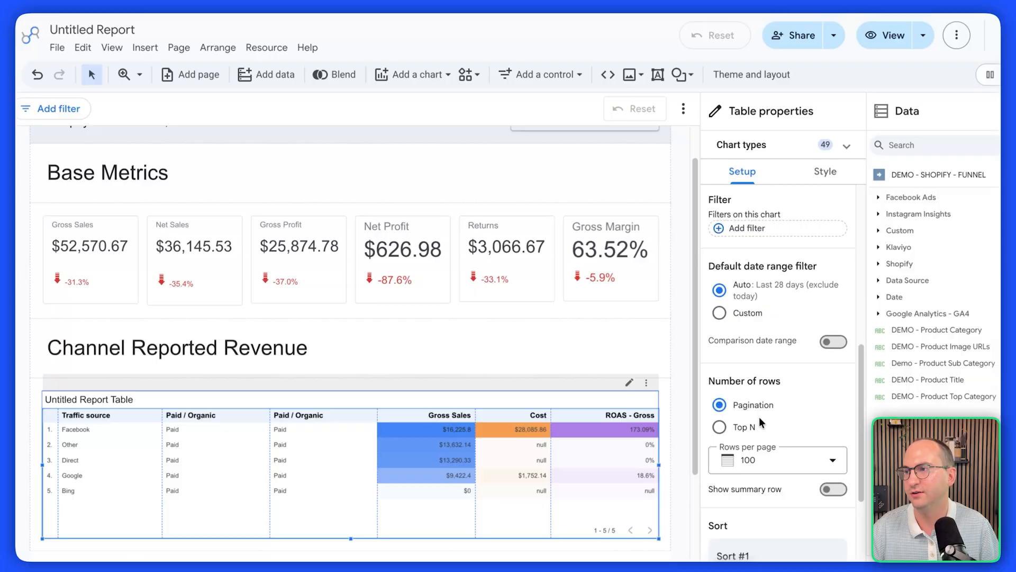
click(833, 341)
click(807, 367)
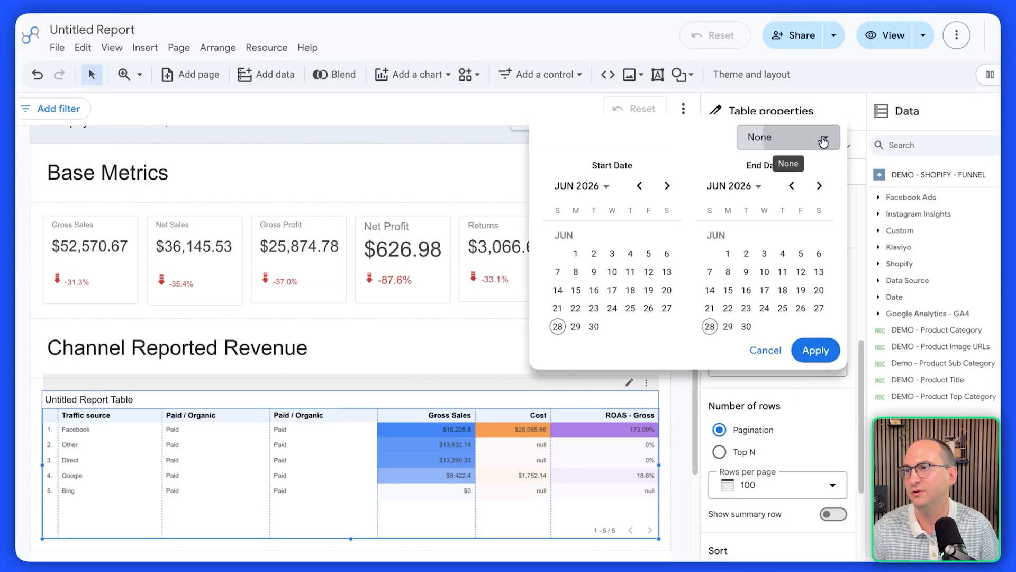
click(821, 137)
click(802, 204)
click(816, 350)
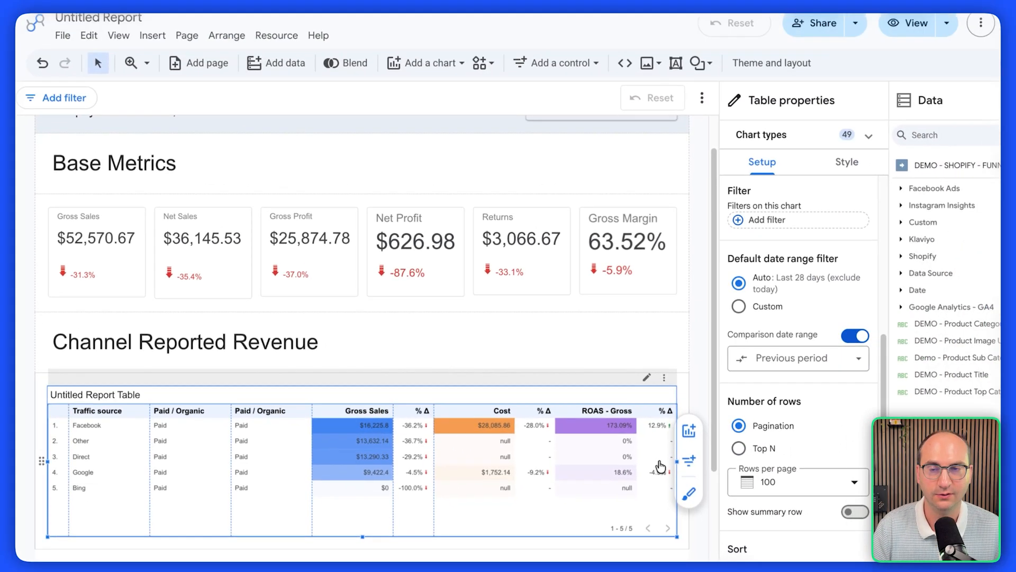
click(700, 391)
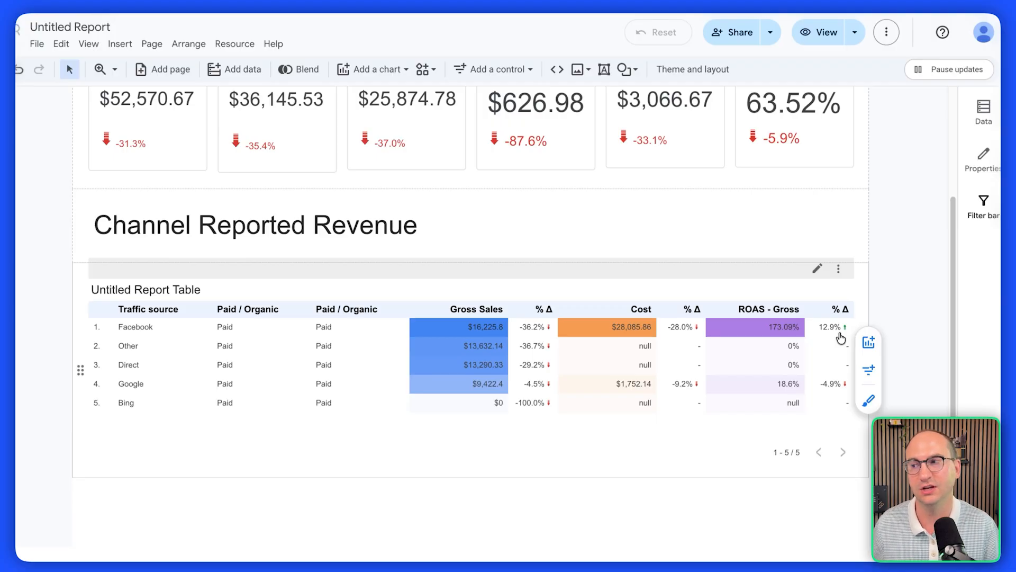
- Hide the chart title of the channel reported revenue table
click(841, 338)
scroll(345, 336, up, 1)
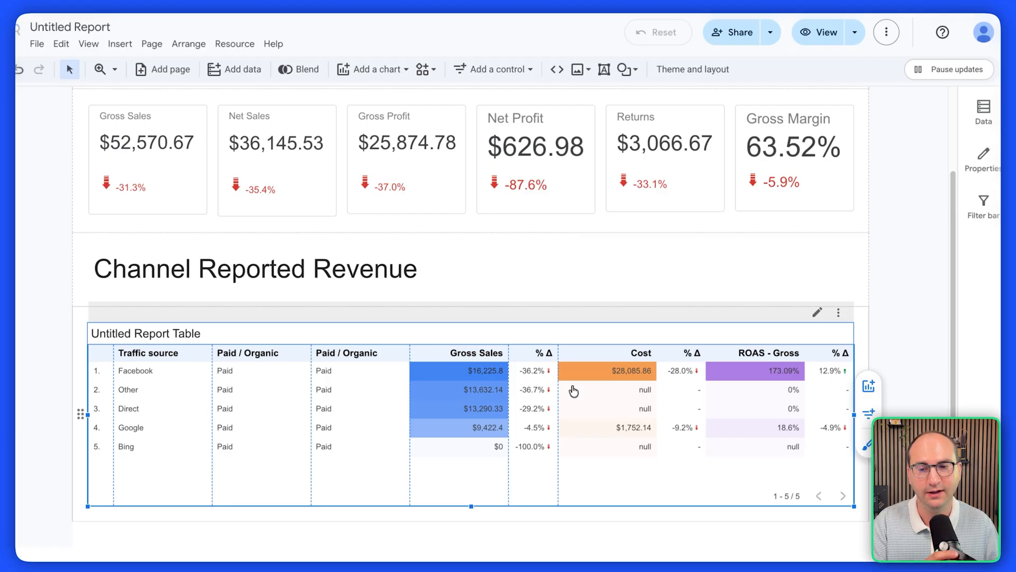
click(983, 112)
click(990, 163)
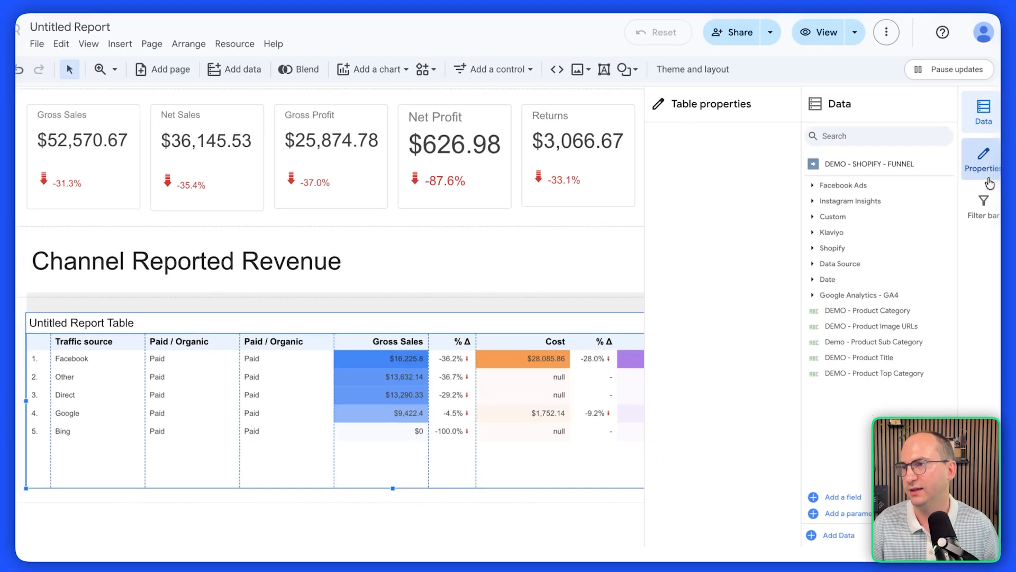
click(763, 162)
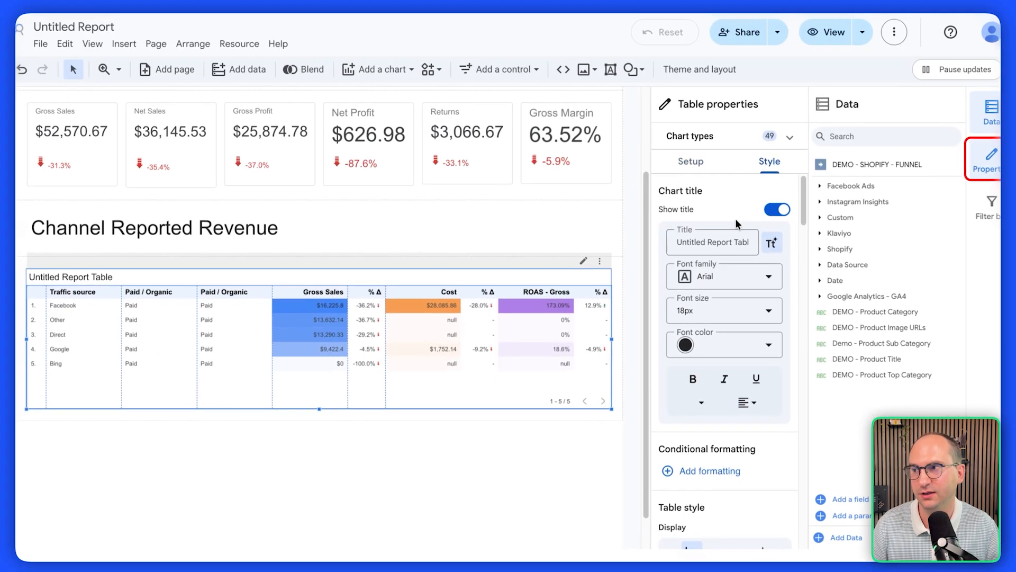
click(773, 210)
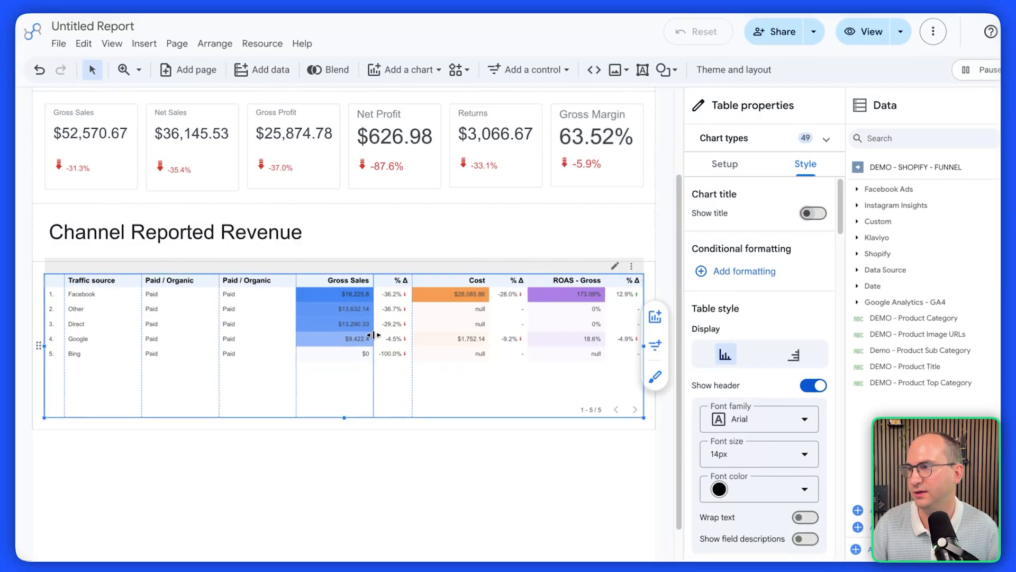
- Show a summary row in the channel reported revenue table
click(729, 168)
scroll(793, 331, down, 6)
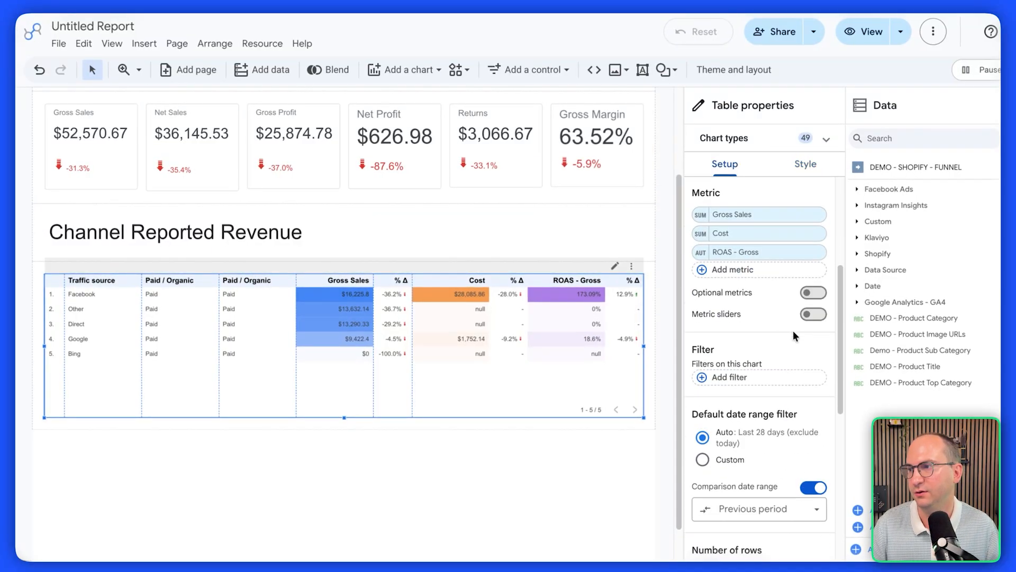
scroll(779, 339, down, 5)
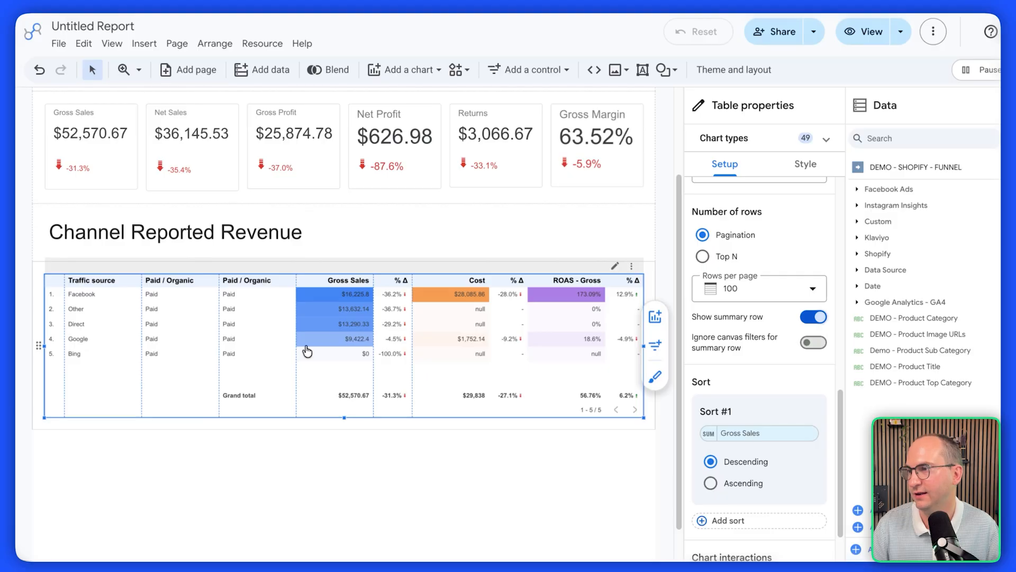
scroll(778, 360, down, 2)
scroll(789, 367, up, 3)
scroll(767, 366, down, 3)
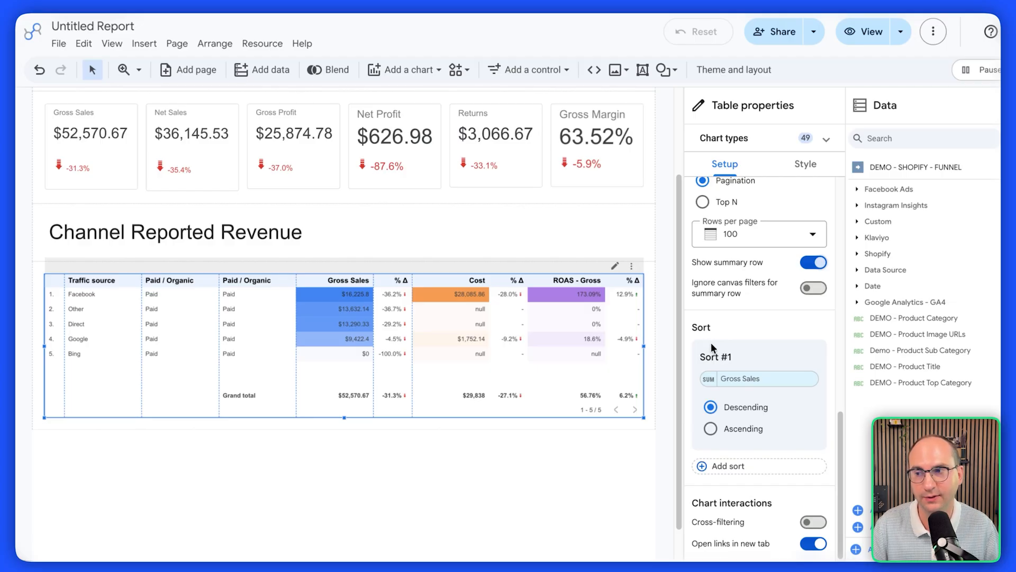
- Create a new filter for the channel table and name it "Google & Facebook"
scroll(746, 427, up, 5)
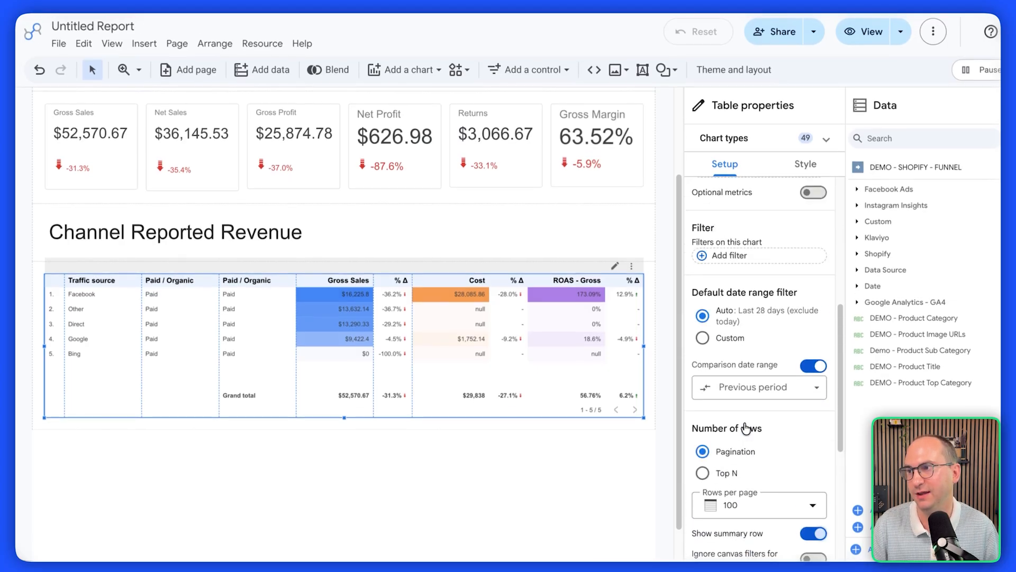
scroll(746, 428, up, 2)
scroll(744, 421, down, 2)
scroll(744, 421, up, 1)
click(735, 299)
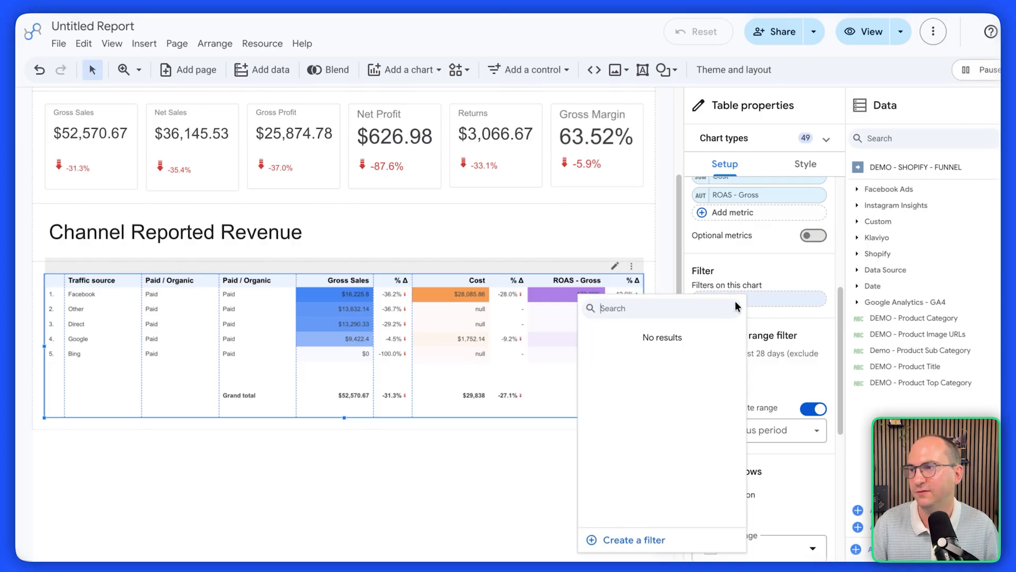
click(729, 271)
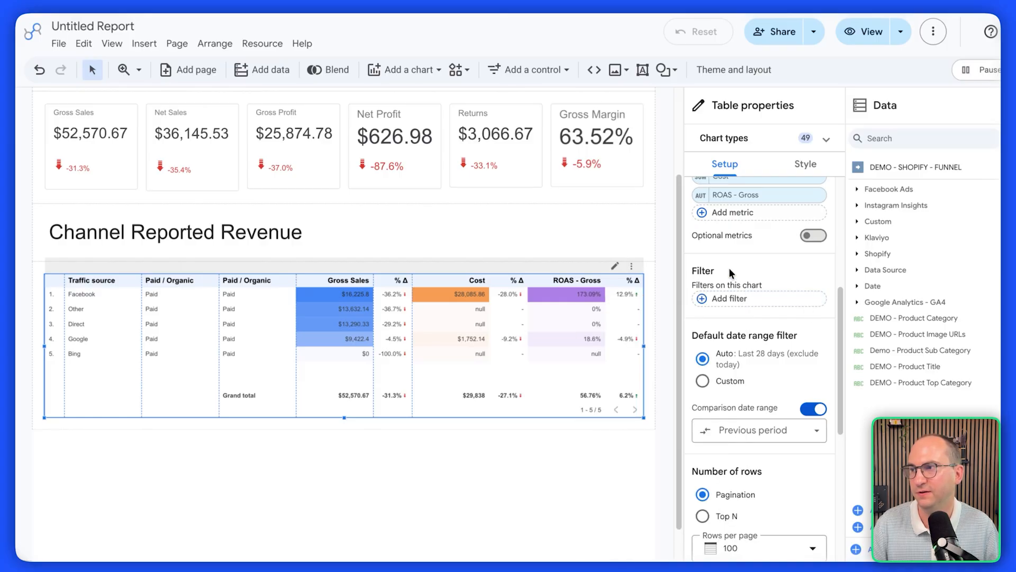
click(731, 298)
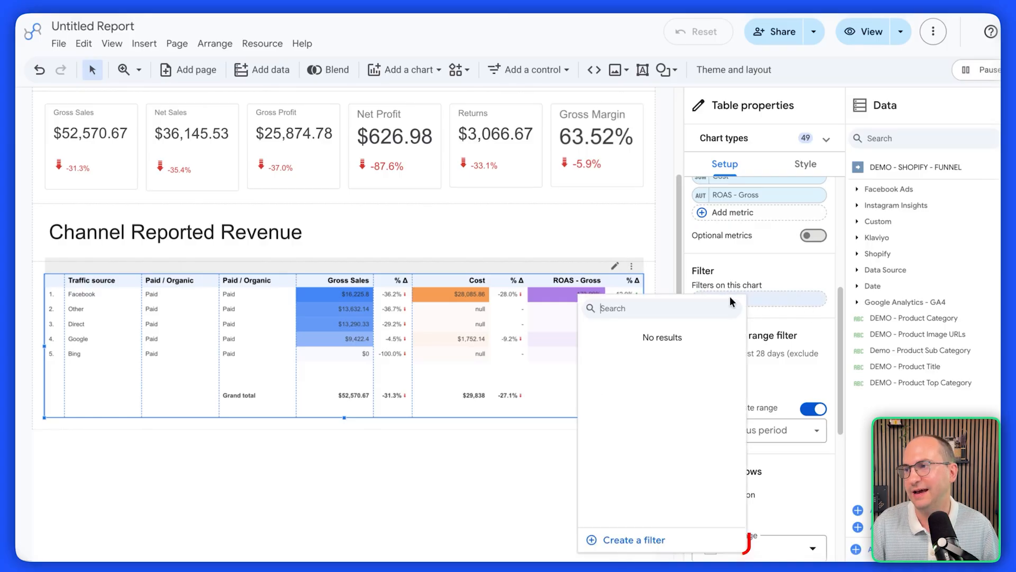
click(636, 540)
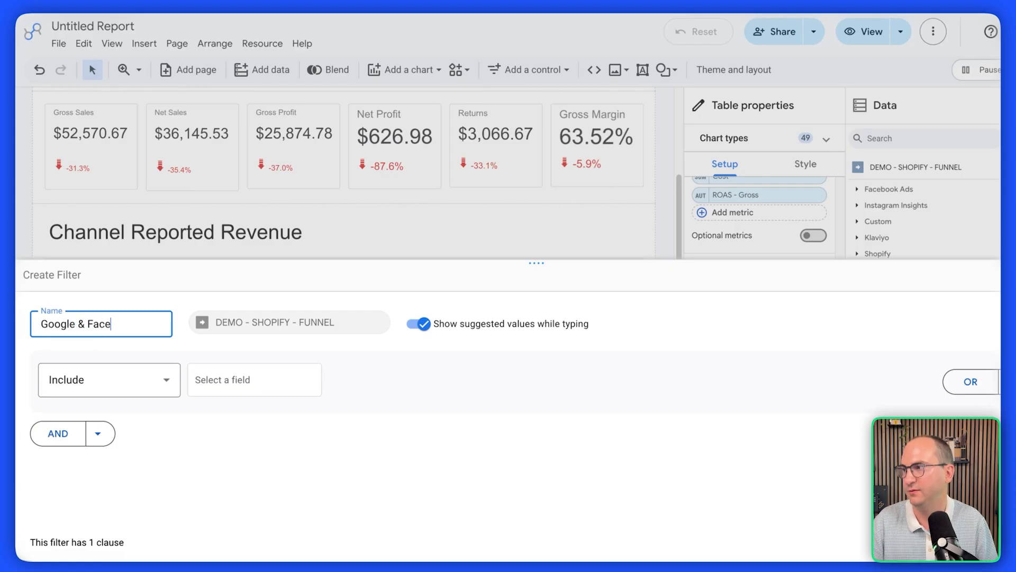
- Make the filter include Traffic source values with a RegExp Match of ".*Facebook.*|.*Google.*" and save it to the channel table
click(212, 390)
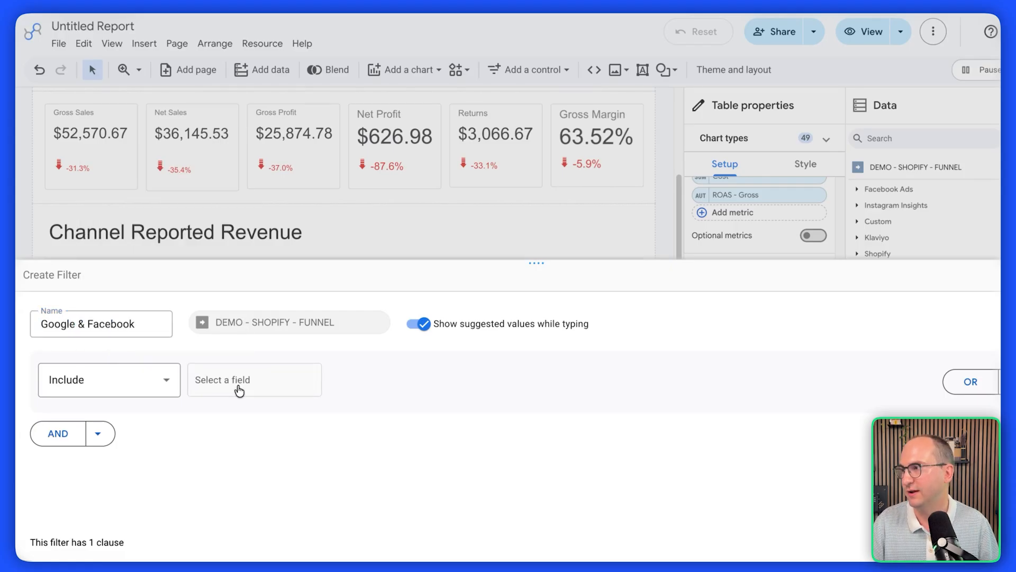
click(238, 390)
click(229, 223)
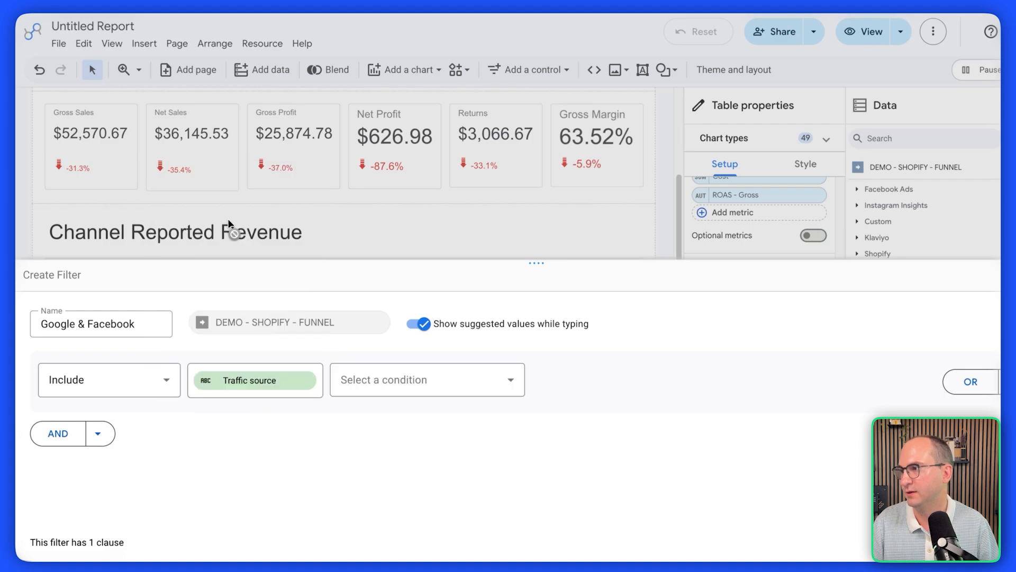
click(423, 390)
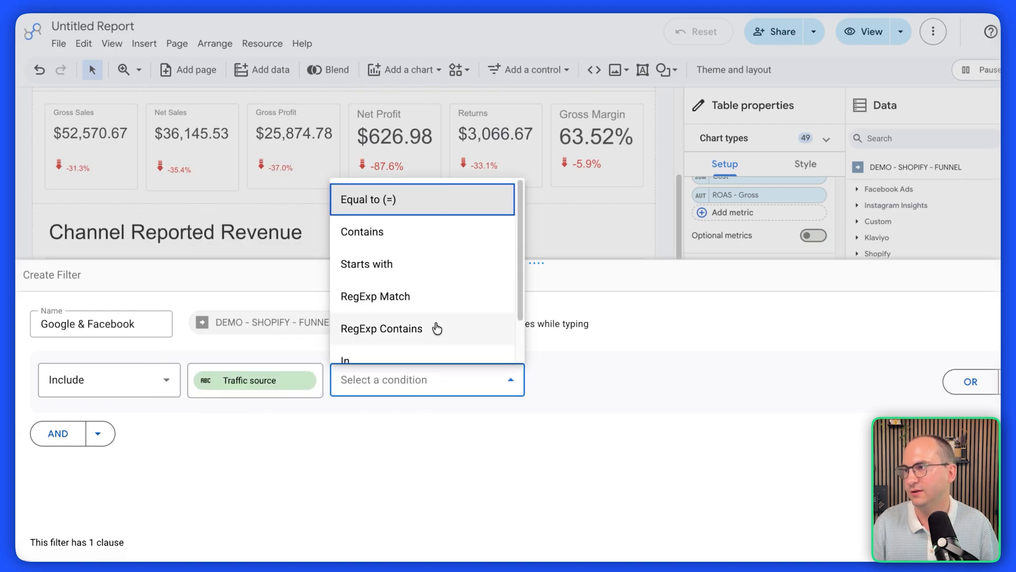
scroll(420, 256, down, 1)
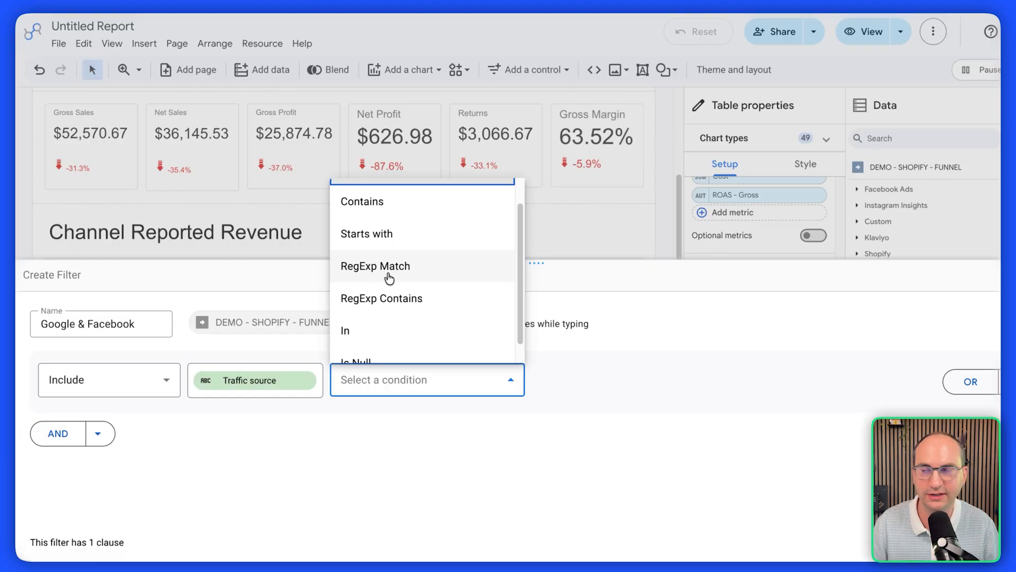
click(411, 271)
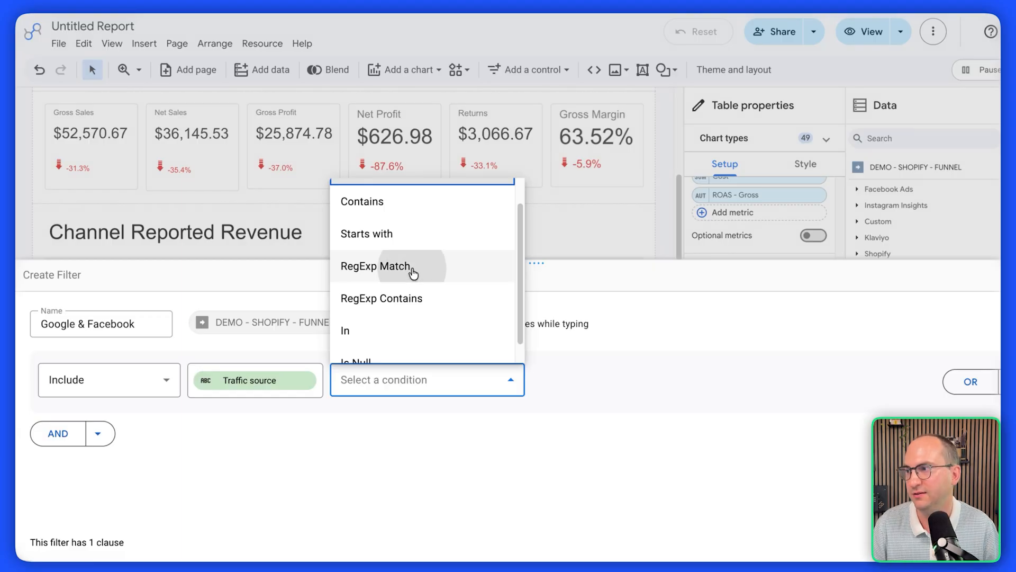
click(616, 391)
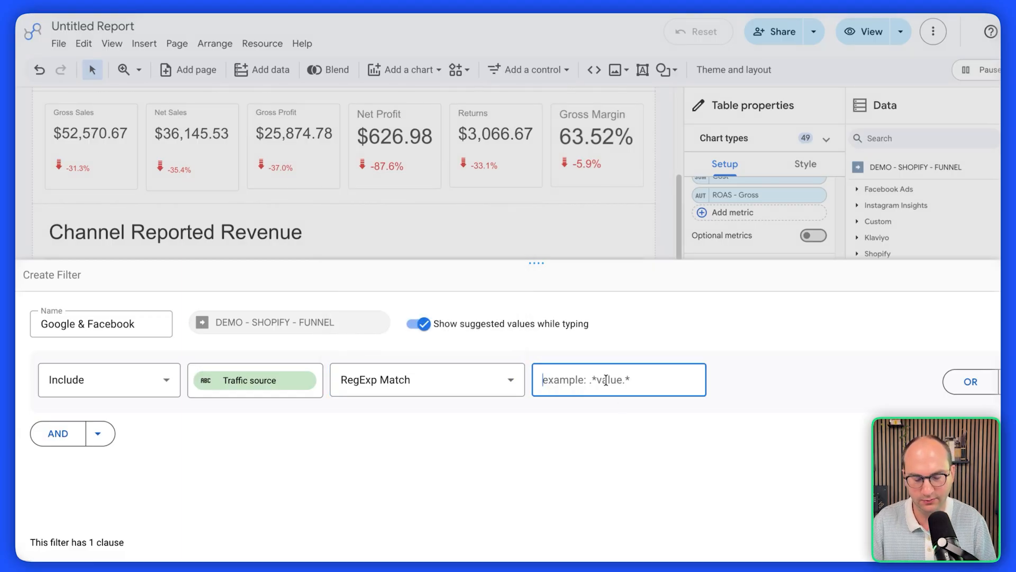
text(.*Facebook.*|)
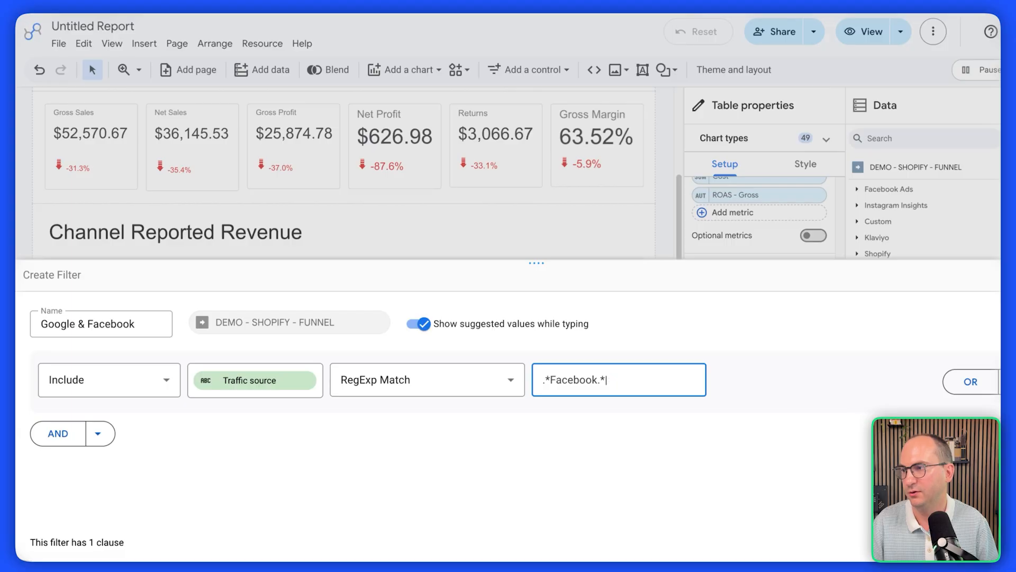
text(.*Google.*)
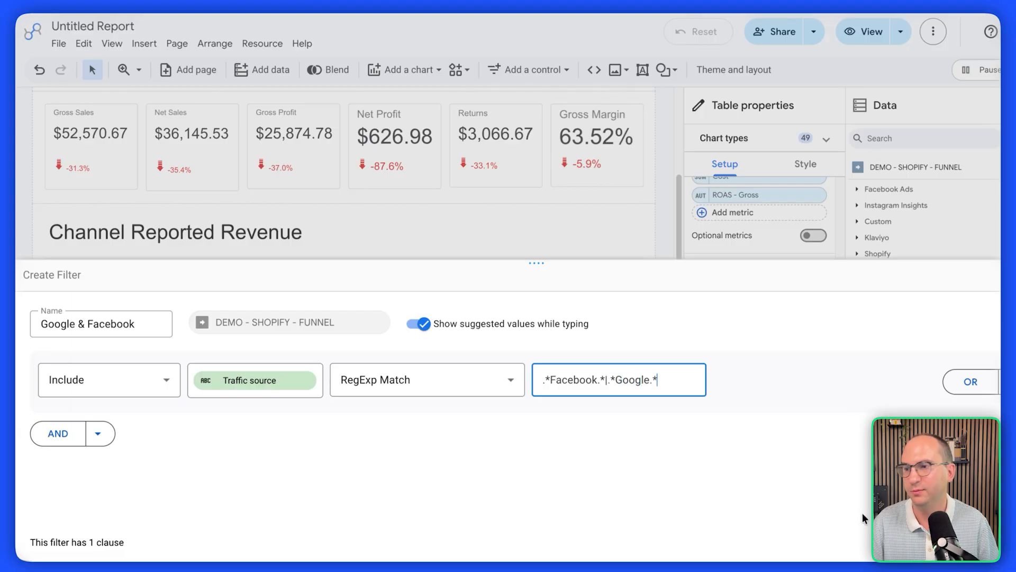
click(973, 536)
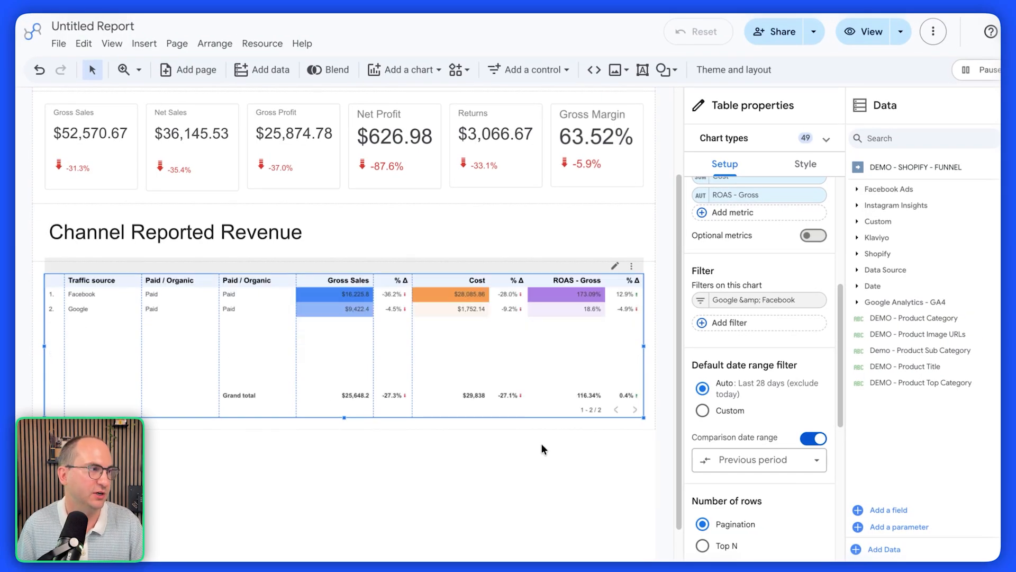
- Shorten the channel reported revenue table to remove the empty space between its data rows and grand total
scroll(542, 446, down, 1)
drag(345, 384, 347, 320)
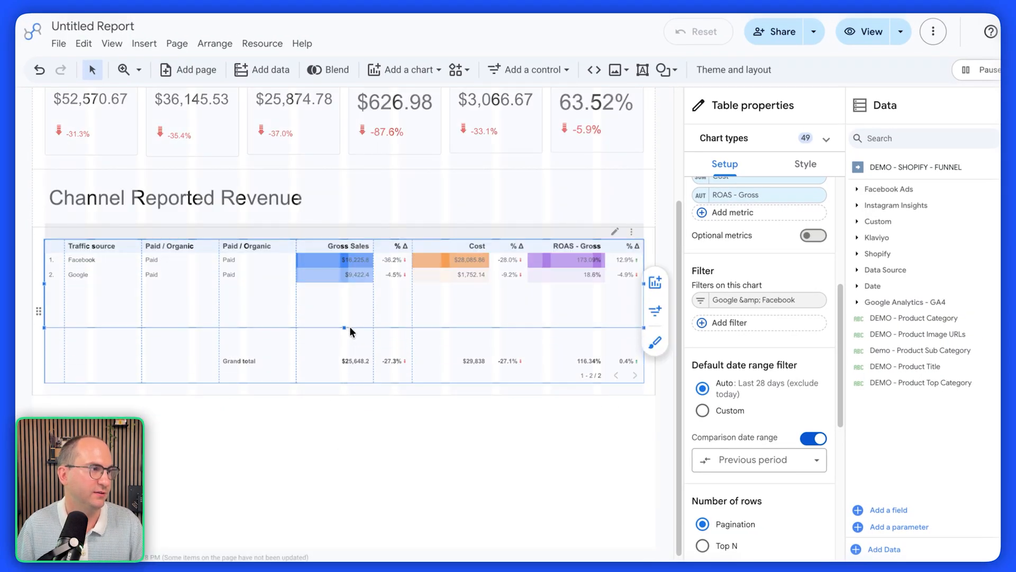
scroll(353, 324, up, 2)
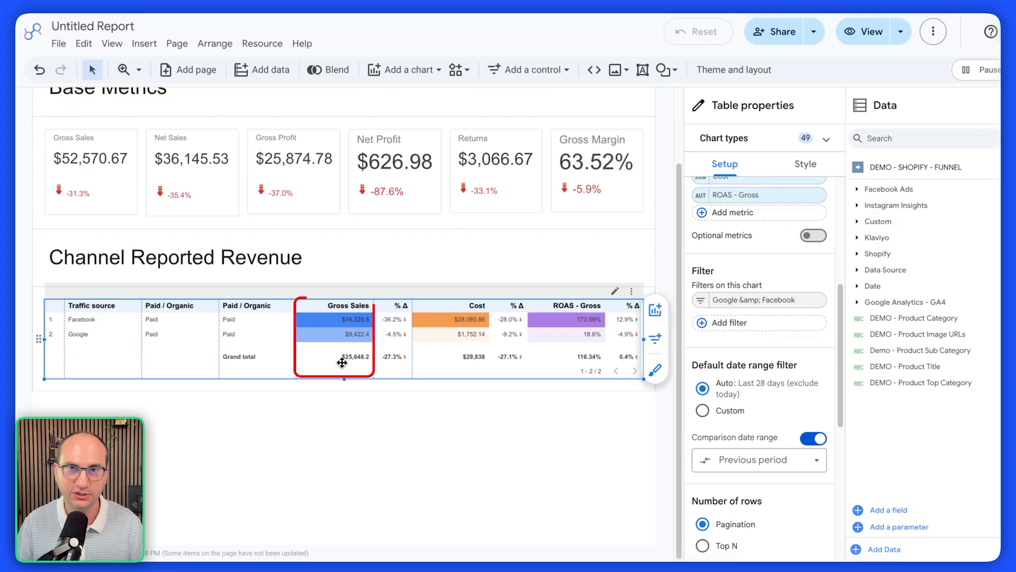
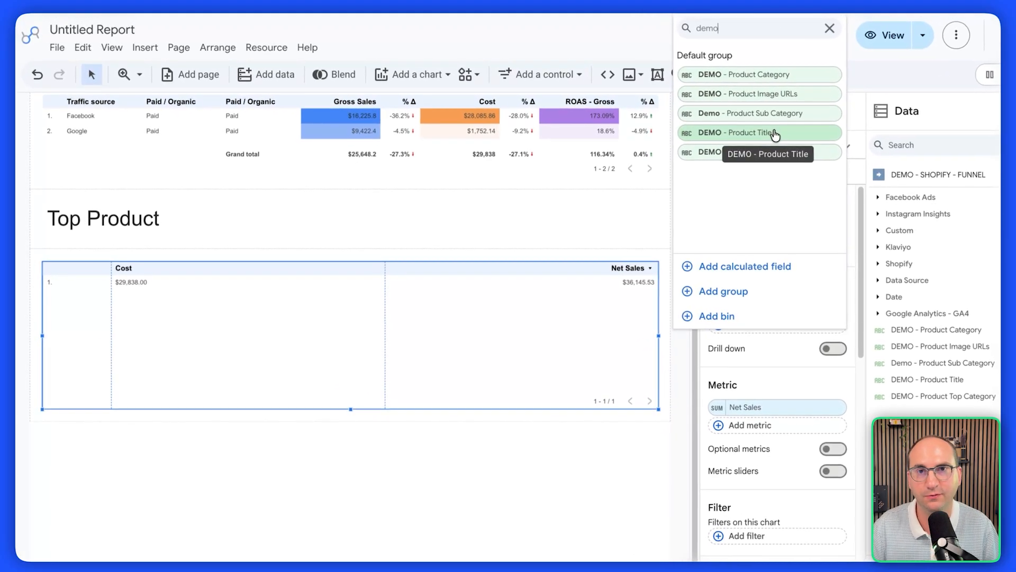
- Replace the Top Product table's Cost dimension with DEMO - Product Title, and add DEMO - Product Top Category and Demo - Product Sub Category
click(774, 135)
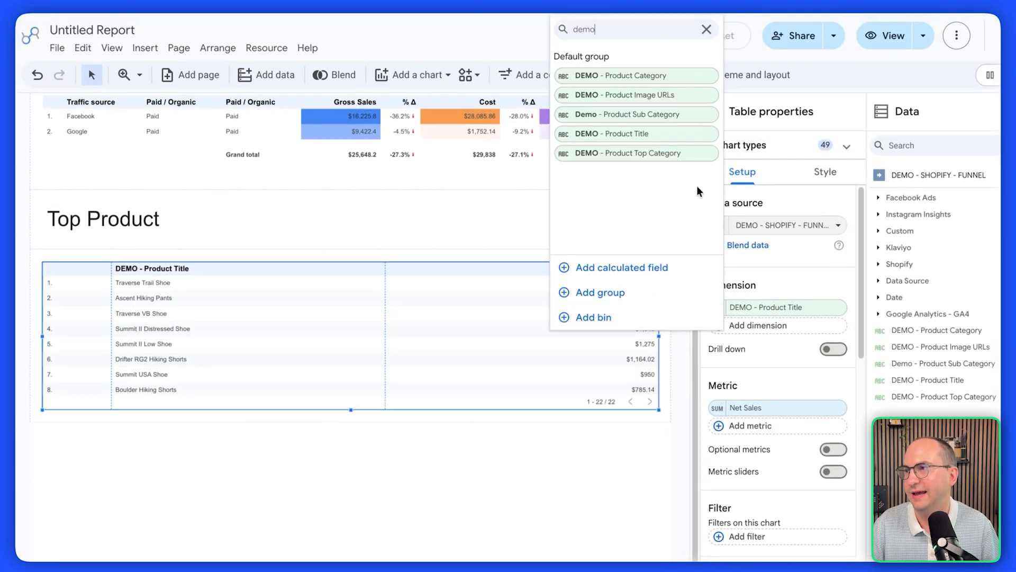
click(656, 155)
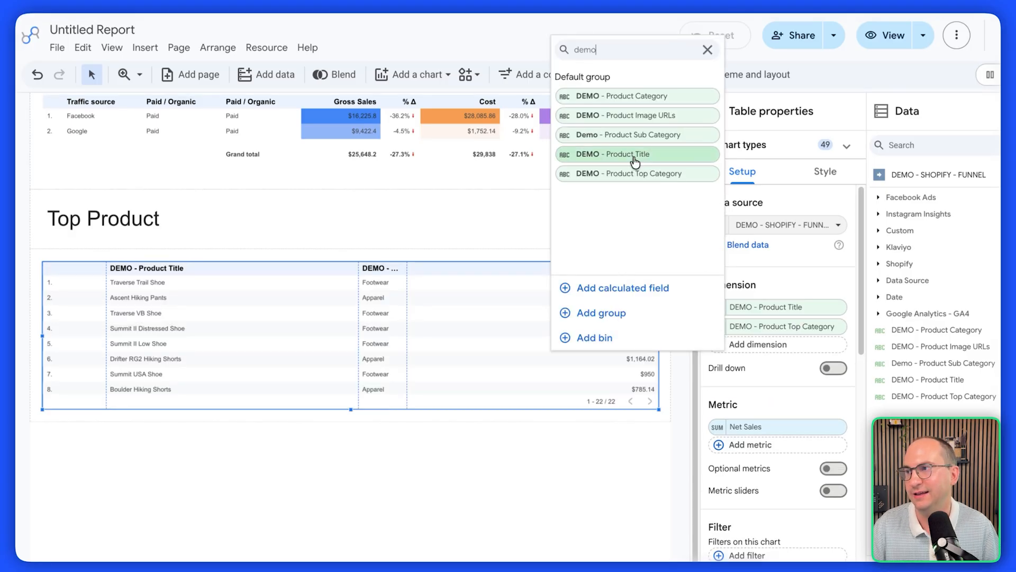
click(633, 135)
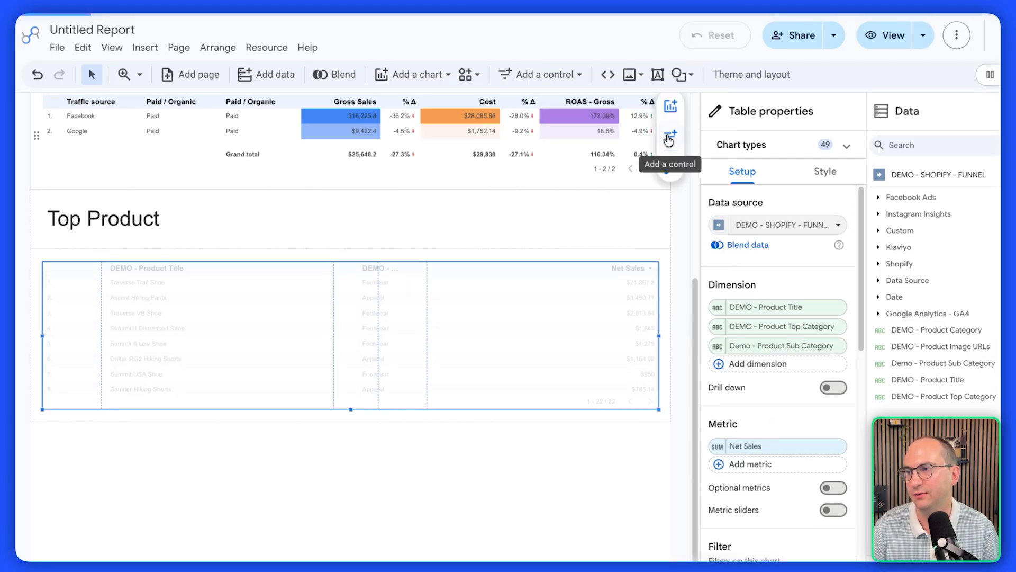
- Add Items Returned and Returns as metrics after Net Sales in the Top Product table
click(721, 466)
text(retru)
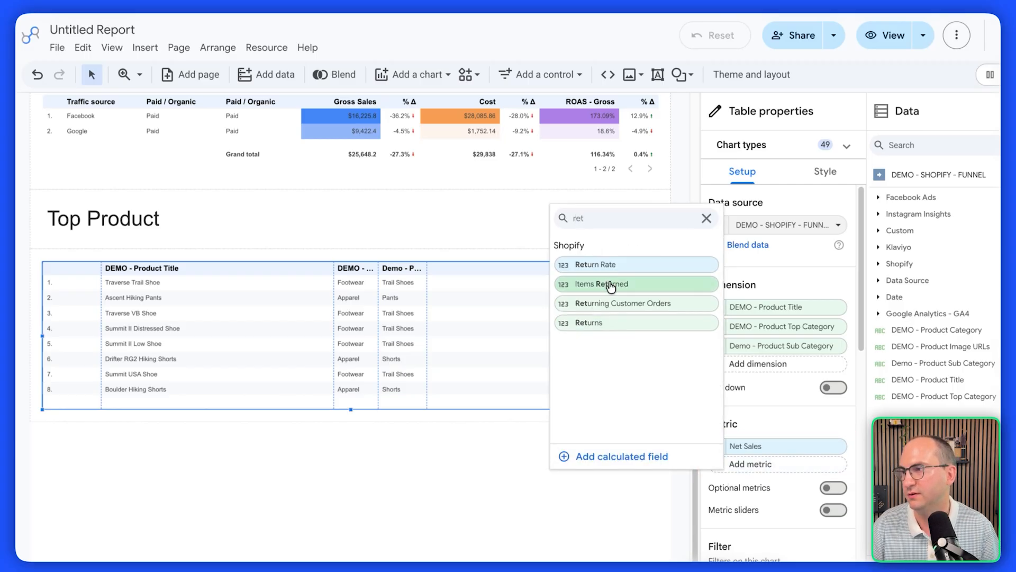
click(612, 284)
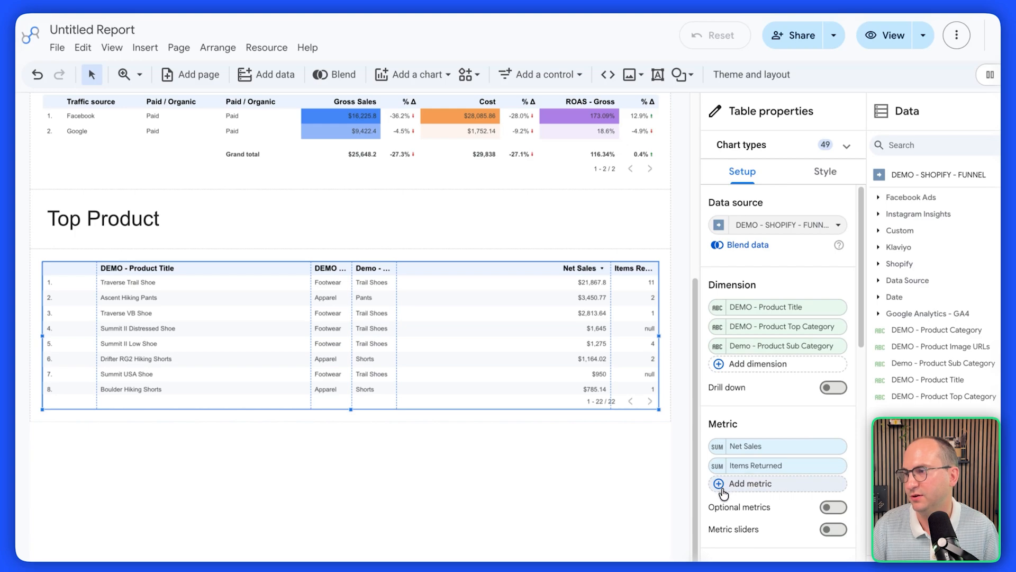
click(754, 481)
text(ret)
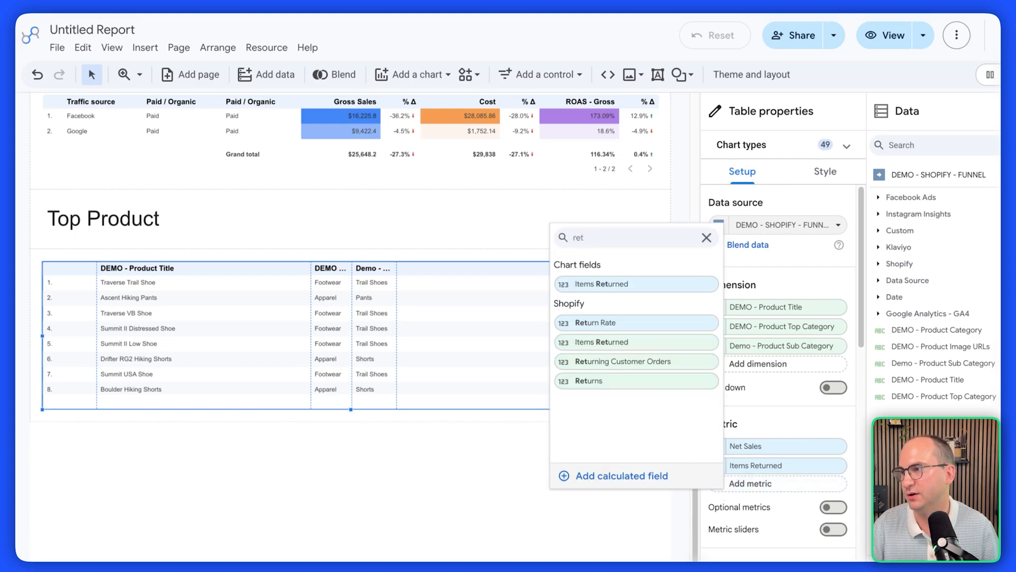
click(619, 381)
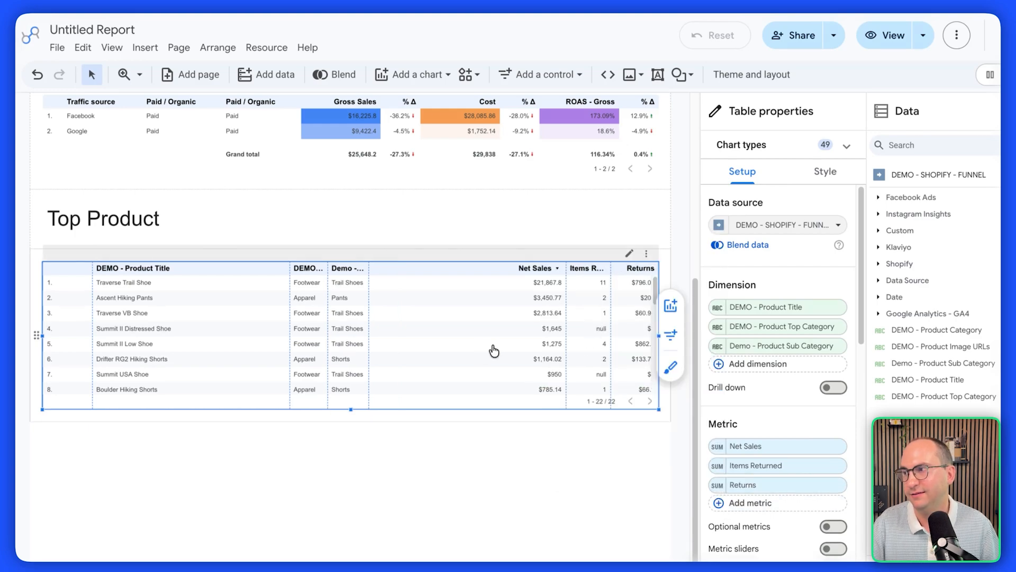
- Add Returns as the secondary sort of the Top Product table, in descending order
scroll(803, 412, down, 5)
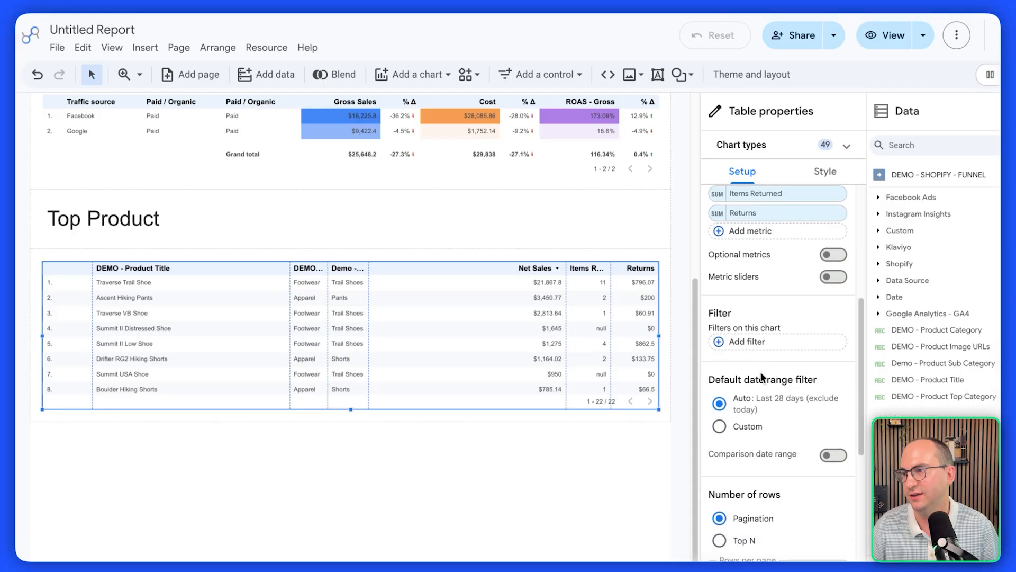
scroll(762, 377, down, 4)
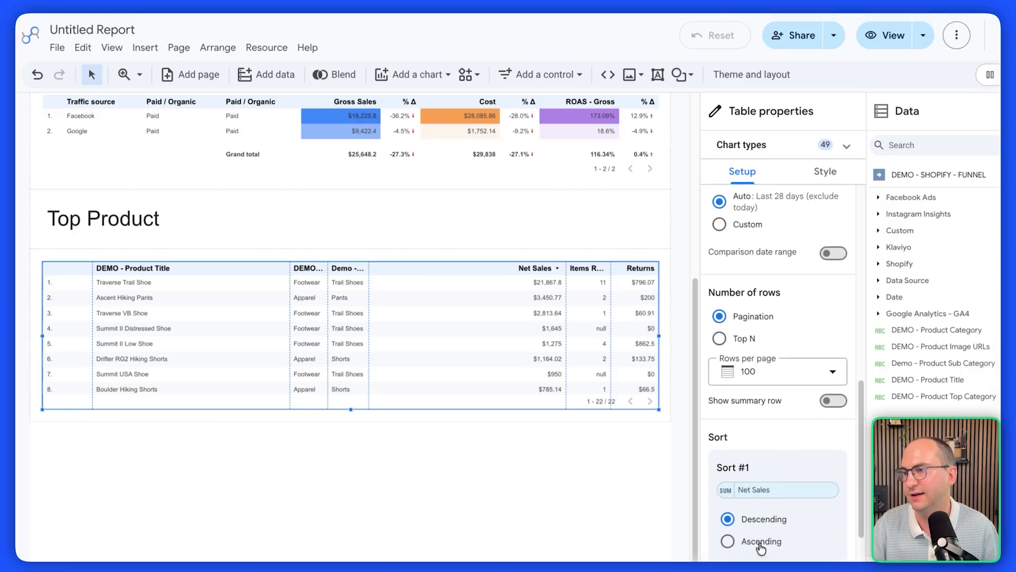
scroll(761, 536, down, 2)
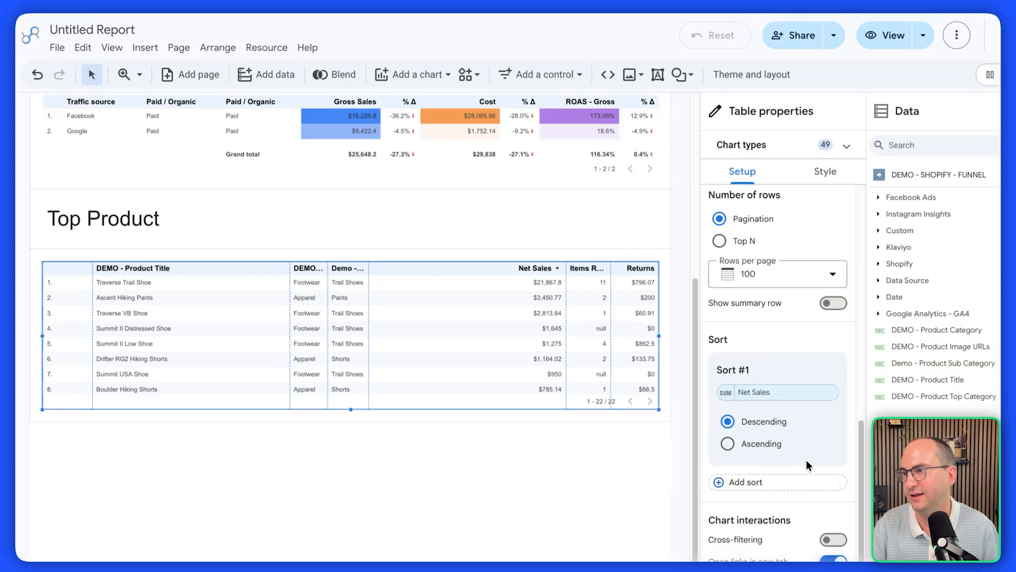
click(745, 482)
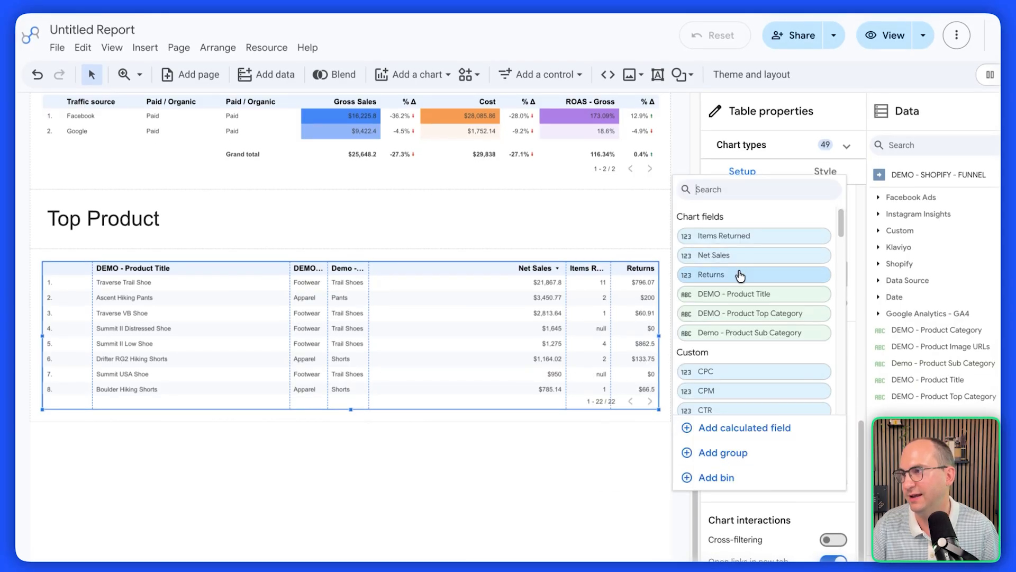
click(752, 276)
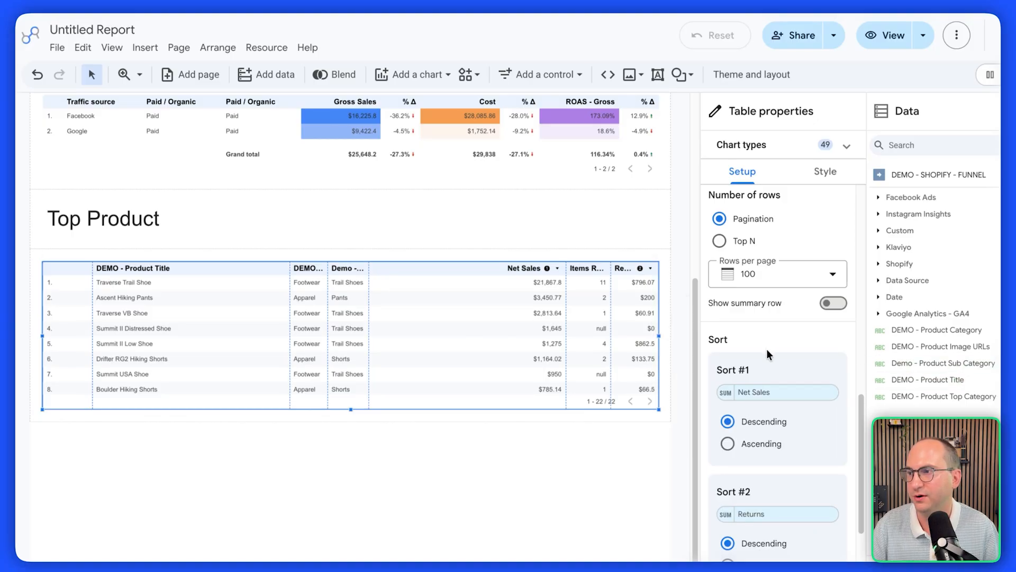
- Set the Top Product table to show 10 rows per page
scroll(766, 348, down, 2)
scroll(764, 350, up, 3)
click(776, 313)
scroll(755, 391, up, 1)
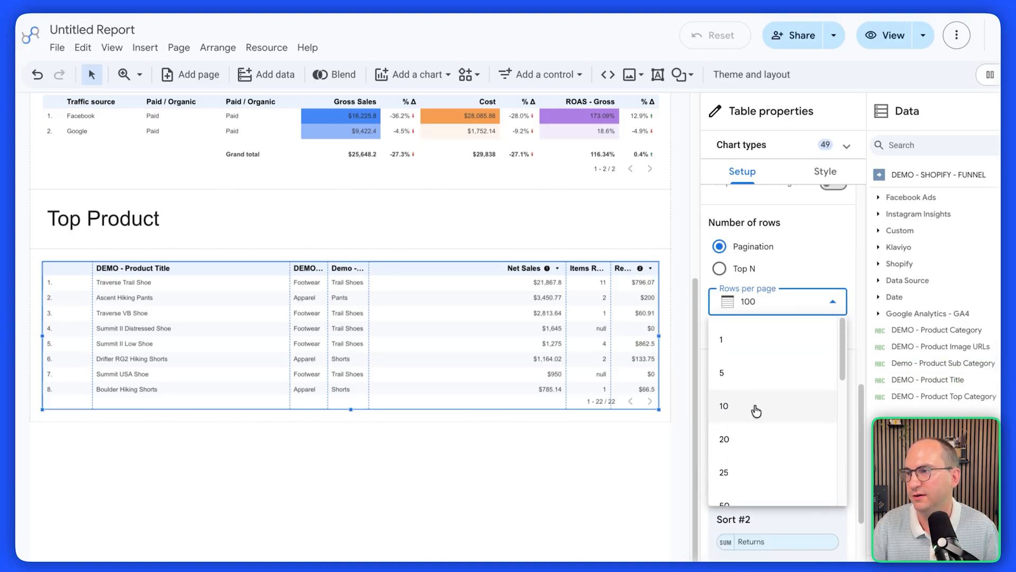
click(756, 411)
- Add DEMO - Product Image URLs to the Top Product table and place it as the first dimension
scroll(767, 381, up, 5)
scroll(782, 360, up, 1)
click(751, 363)
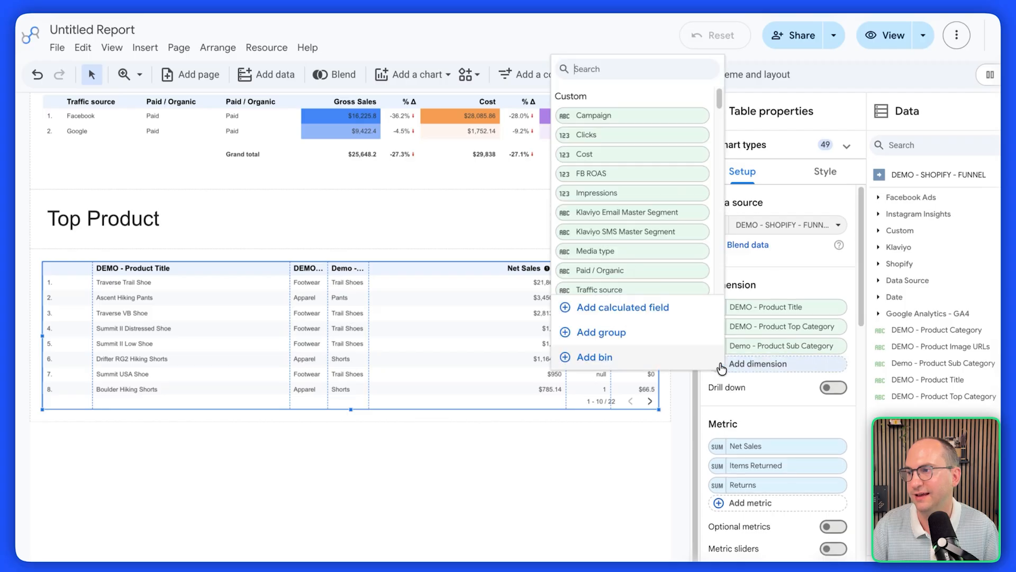
text(dem)
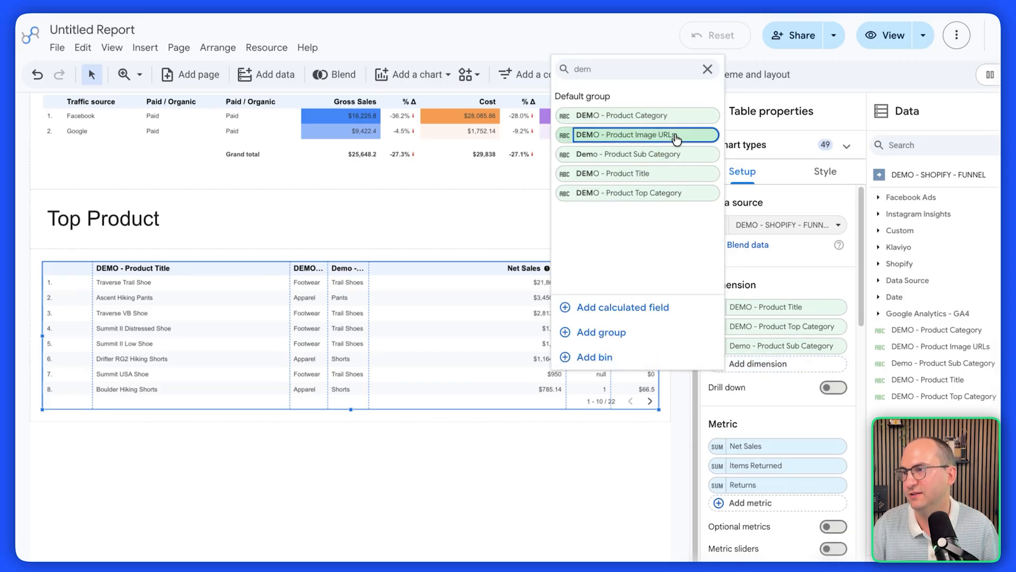
click(656, 135)
drag(775, 363, 726, 306)
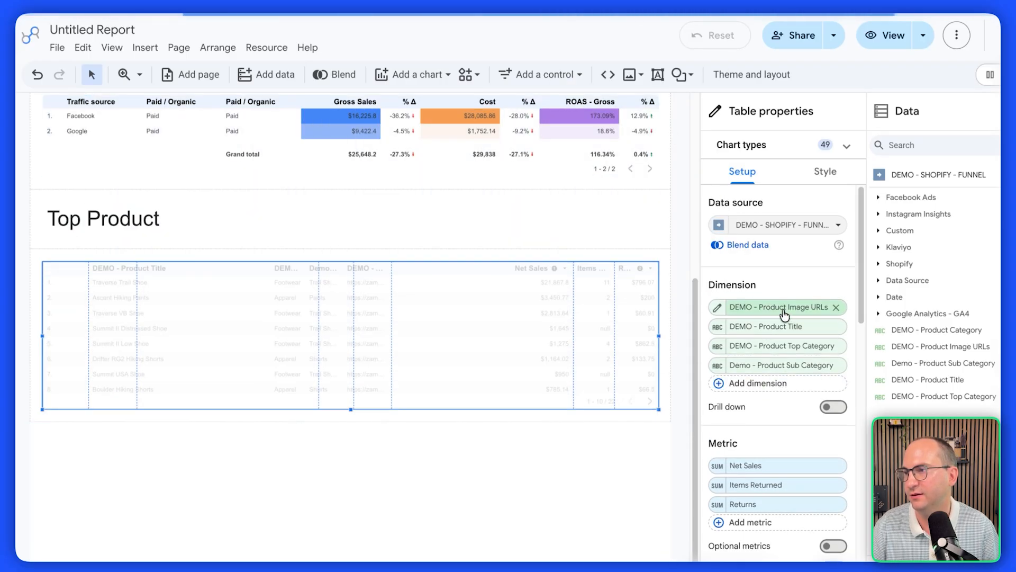
- Change the data type of the DEMO - Product Image URLs dimension to the URL type Image
click(718, 310)
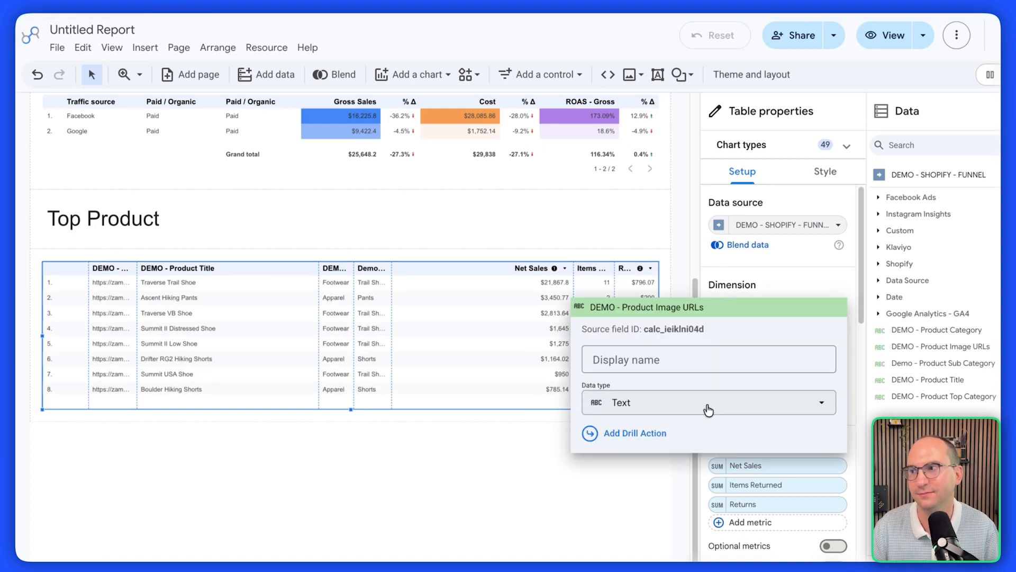
click(708, 409)
mouse_move(672, 370)
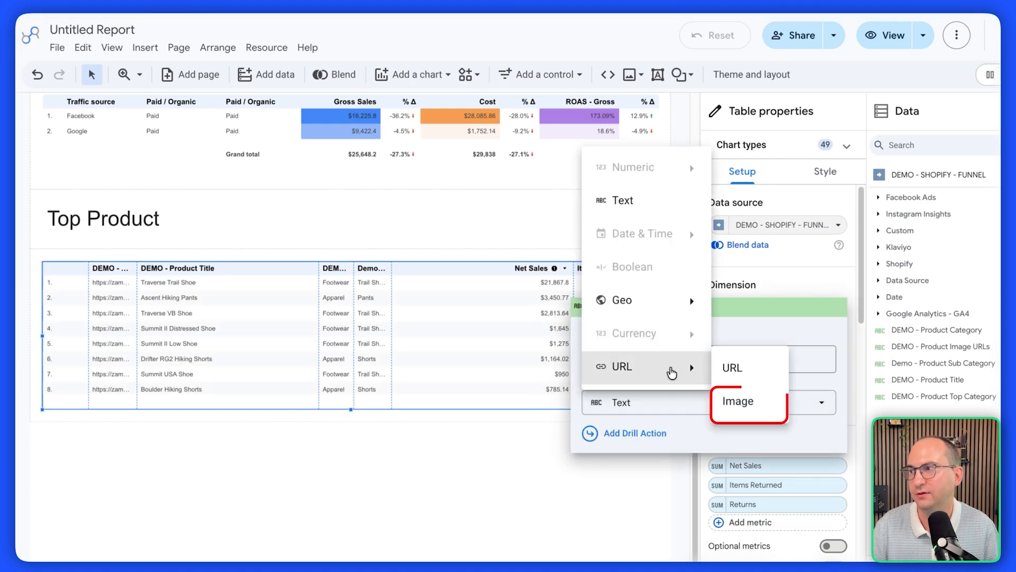
click(733, 402)
click(460, 378)
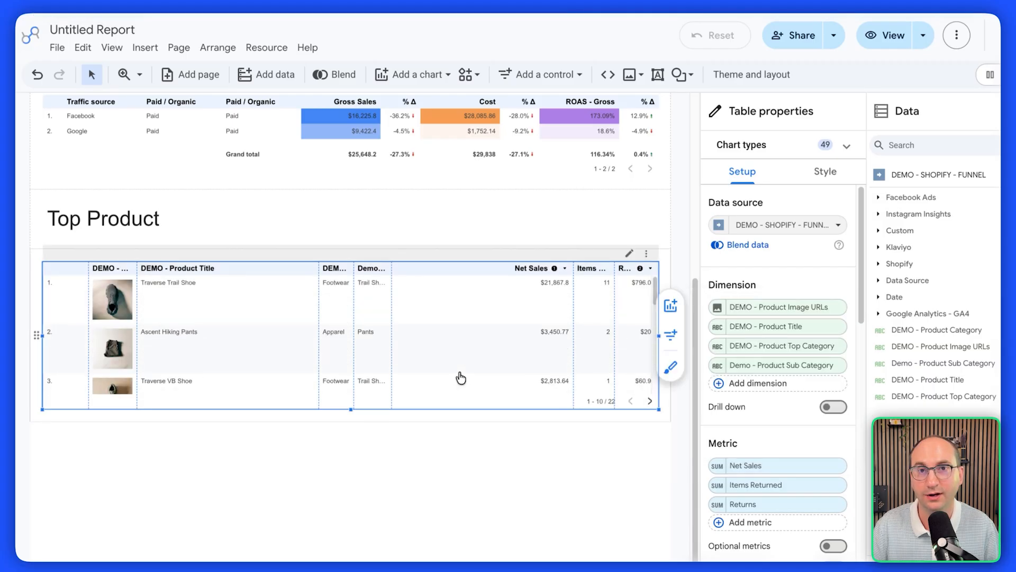
- Resize the Top Product table's columns to fit the data, and narrow the product image column to about two thirds of its width
right_click(460, 378)
mouse_move(465, 378)
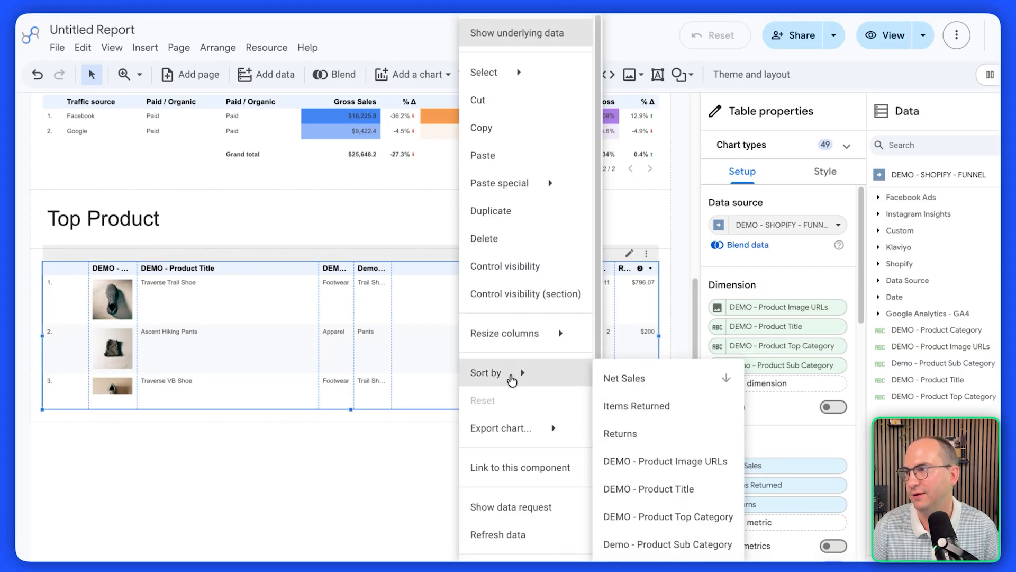
mouse_move(551, 333)
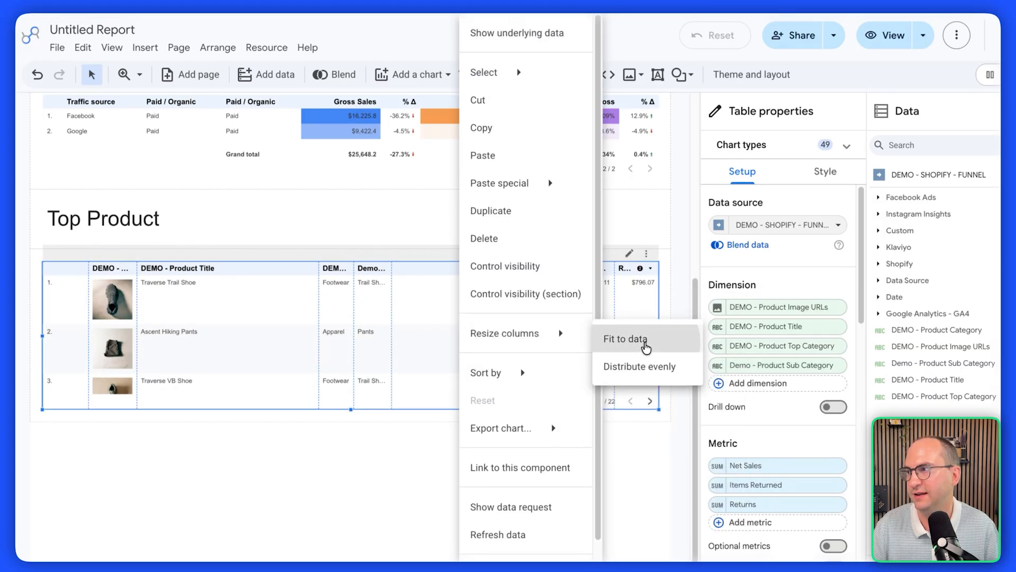
click(638, 344)
scroll(422, 463, down, 3)
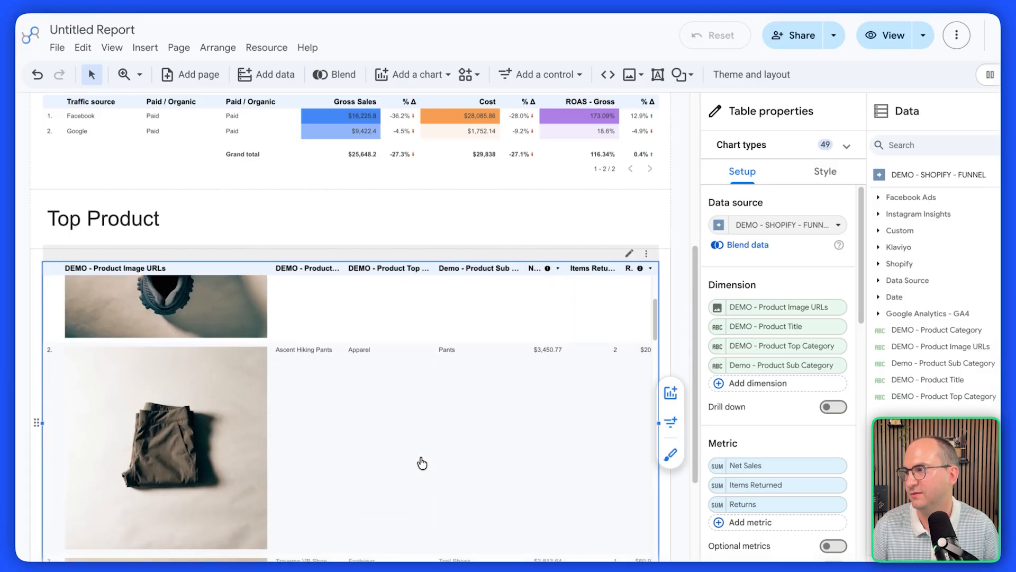
scroll(422, 464, up, 4)
drag(272, 324, 196, 331)
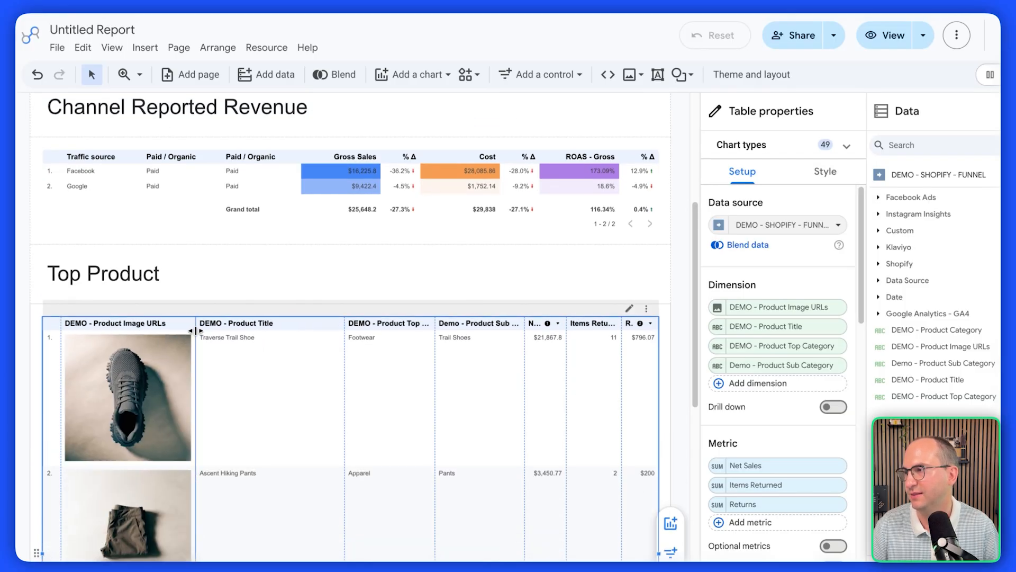
- Narrow the DEMO - Product Title and DEMO - Product Top Category columns of the Top Product table
scroll(637, 234, down, 4)
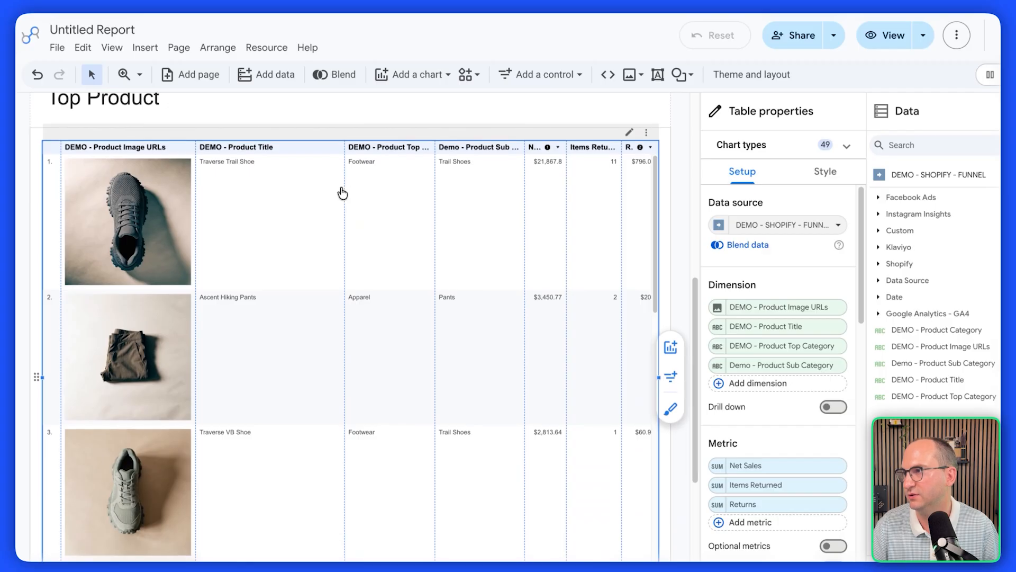
scroll(347, 180, down, 1)
drag(349, 158, 306, 153)
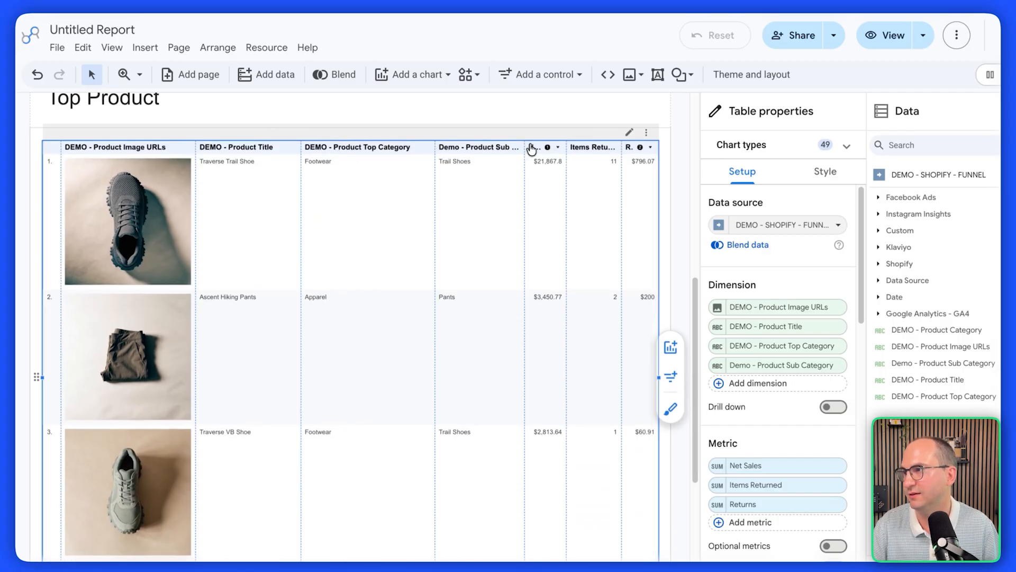
drag(436, 146, 427, 147)
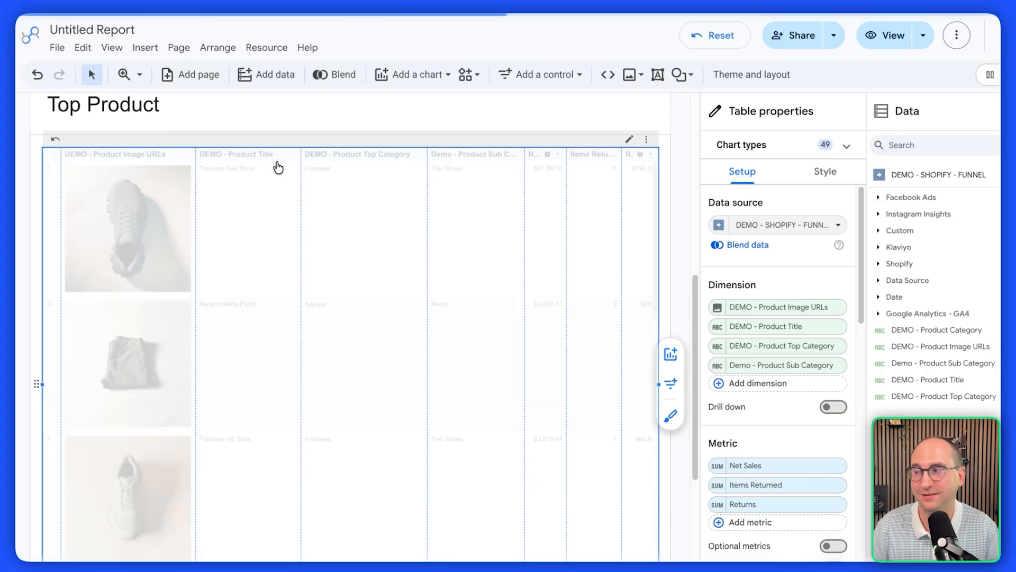
- Give the DEMO - Product Image URLs dimension a blank display name and set the DEMO - Product Title dimension's display name to Title
click(718, 308)
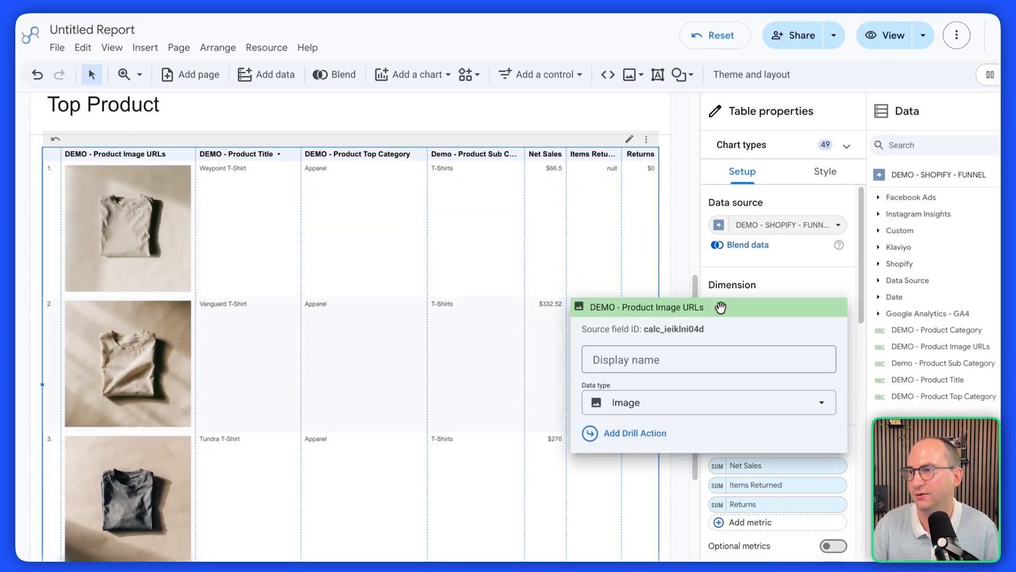
click(640, 359)
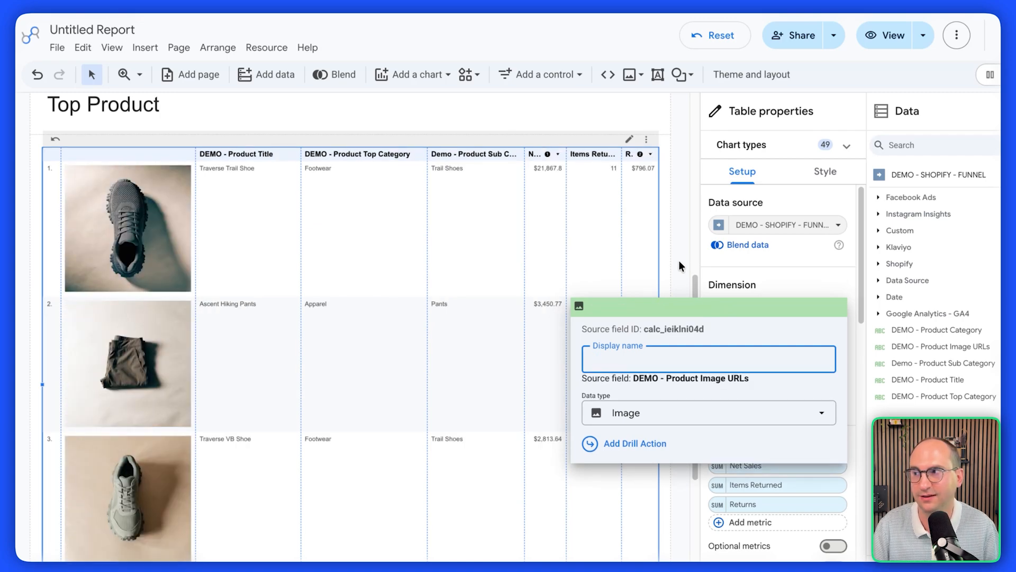
click(679, 260)
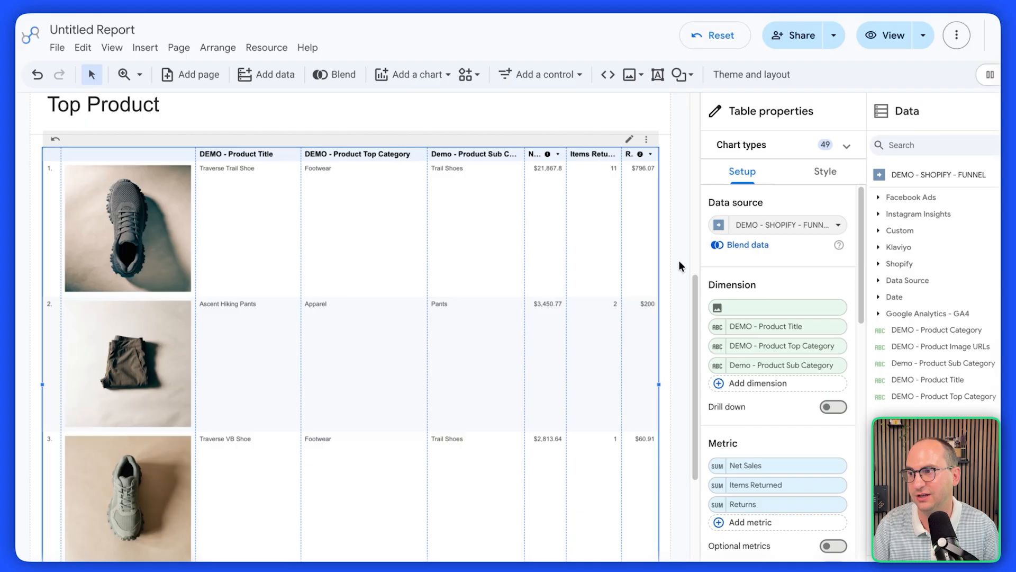
click(718, 327)
click(599, 379)
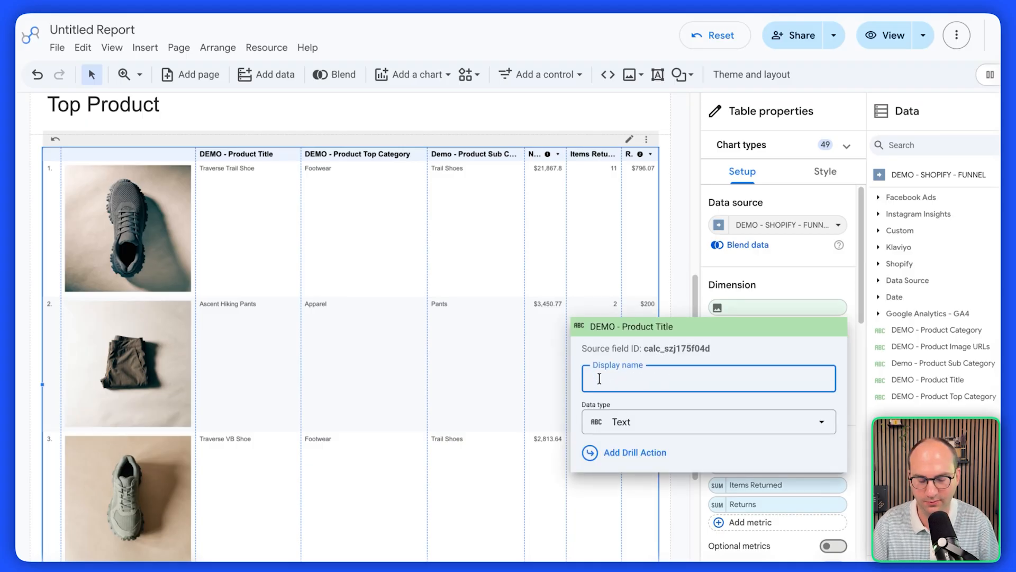
text(Title)
key(Return)
- Set the display names of the top category and sub category dimensions to Category and Sub-Category
click(712, 345)
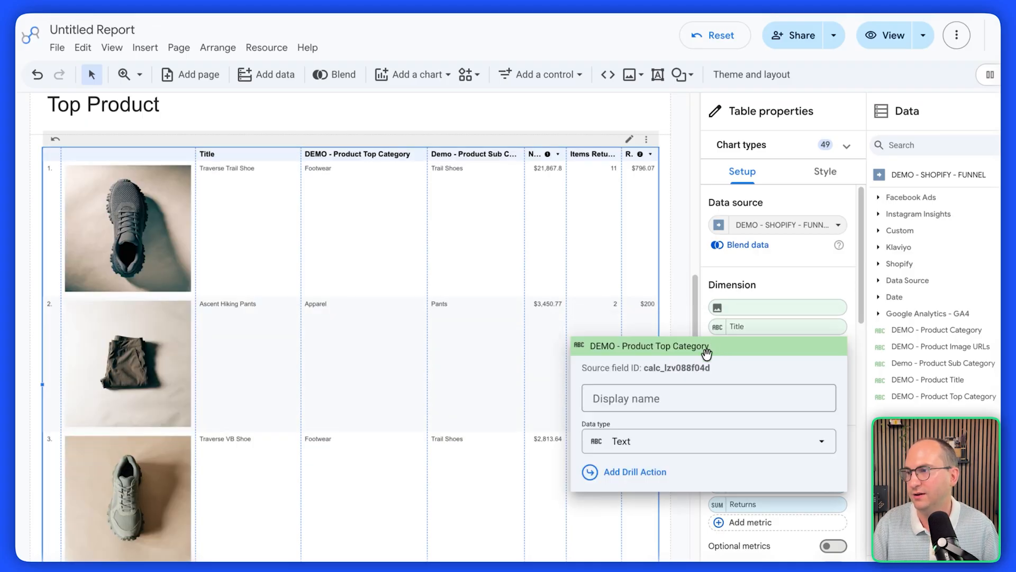
click(693, 396)
text(Category)
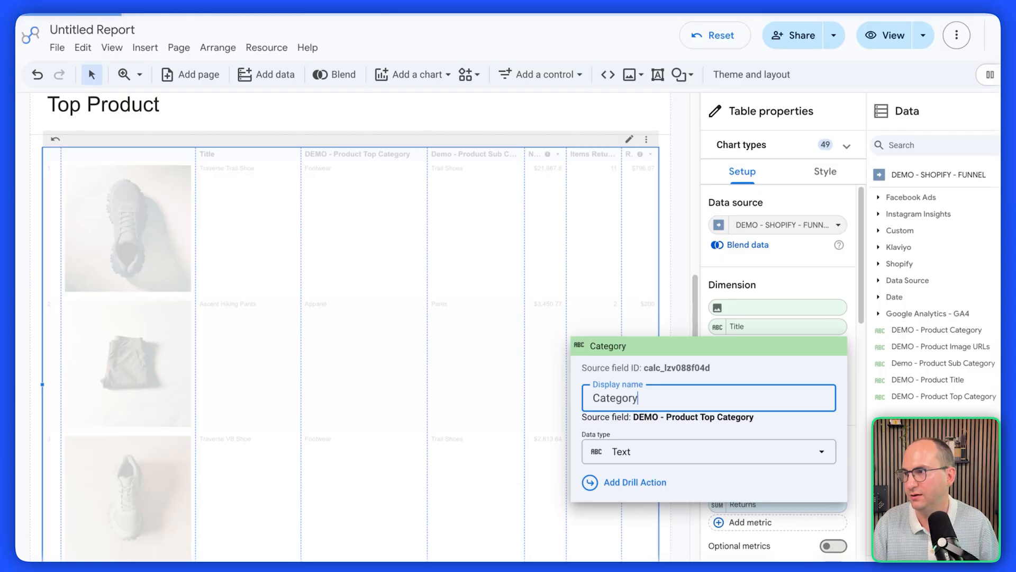
key(Return)
click(716, 365)
click(712, 416)
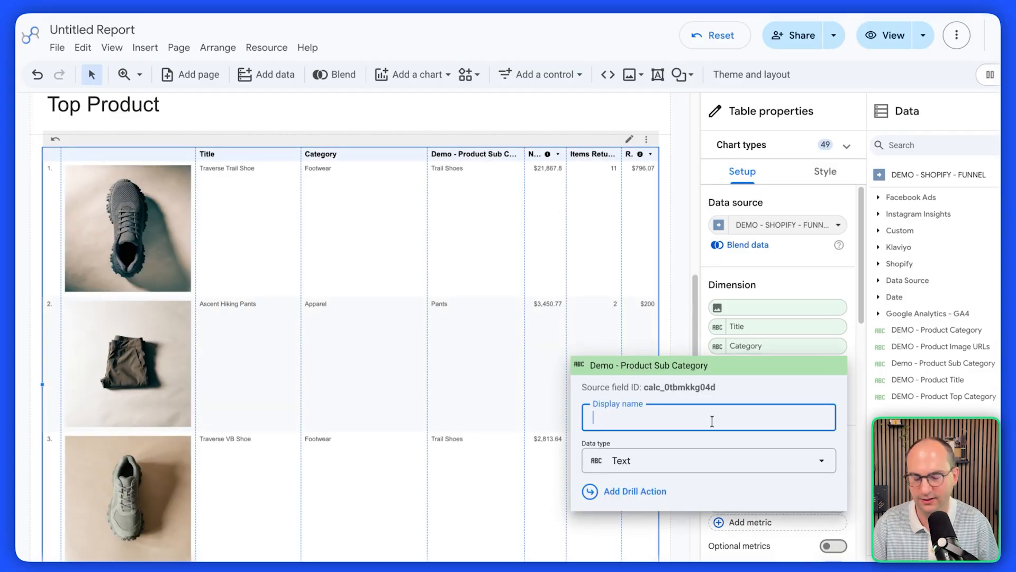
text(Sub-Category)
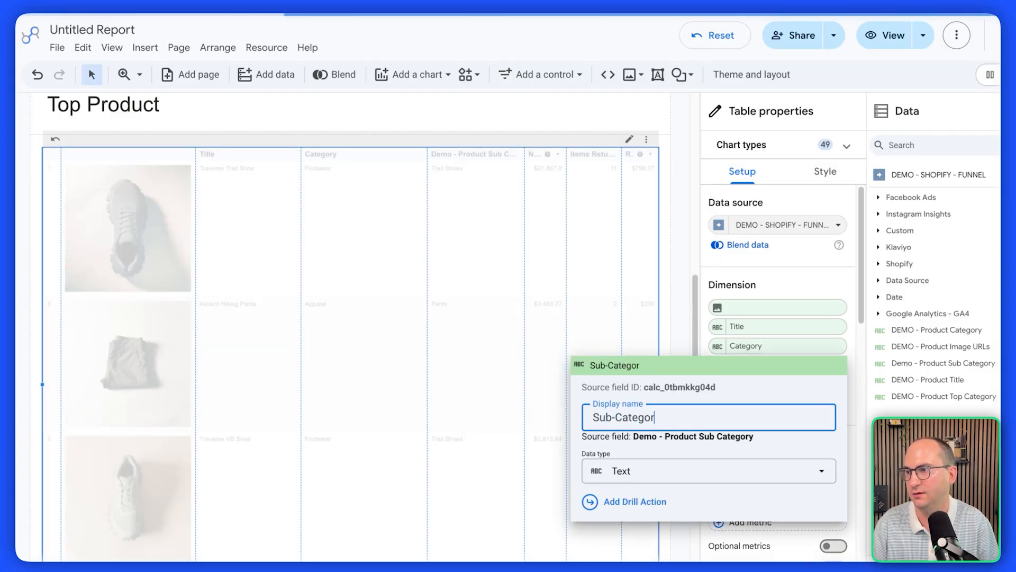
key(Return)
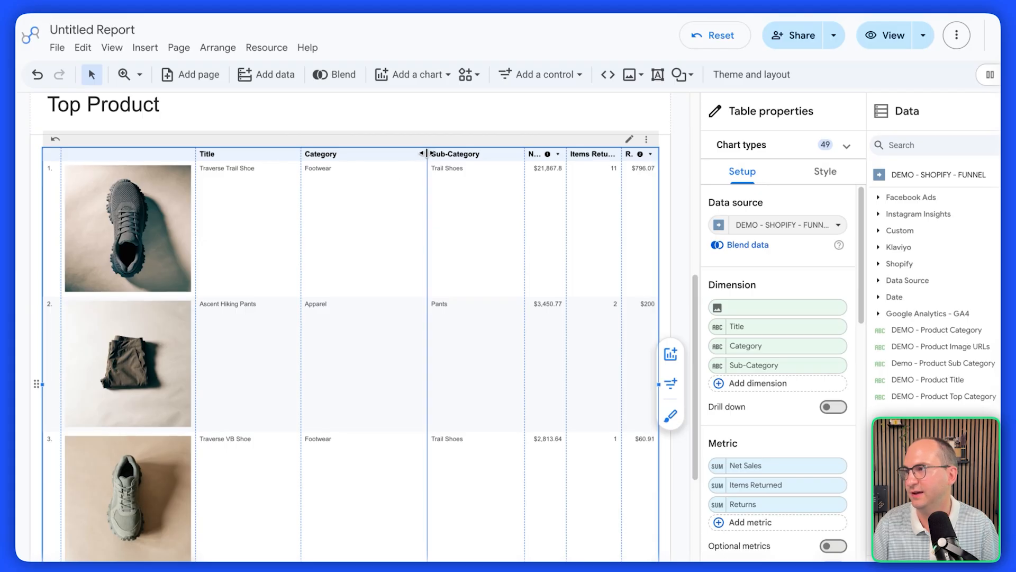
- Narrow the Category and Sub-Category columns and adjust the metric columns so the Net Sales, Items Returned and Returns headers fit
drag(427, 154, 369, 155)
drag(525, 154, 448, 155)
drag(567, 155, 518, 155)
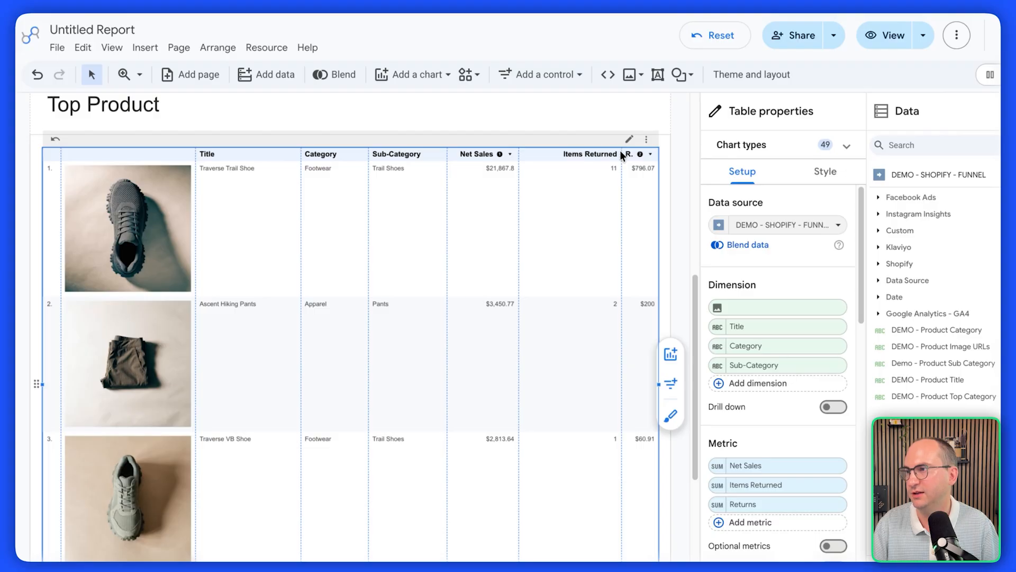
drag(622, 154, 591, 154)
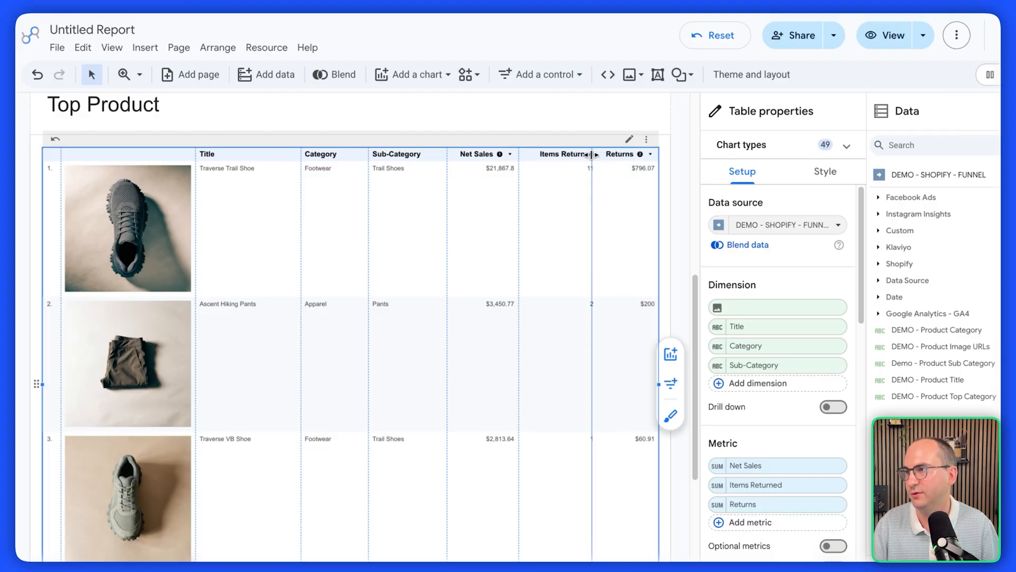
- Set the Top Product table's header font size to 20px
click(824, 171)
click(821, 471)
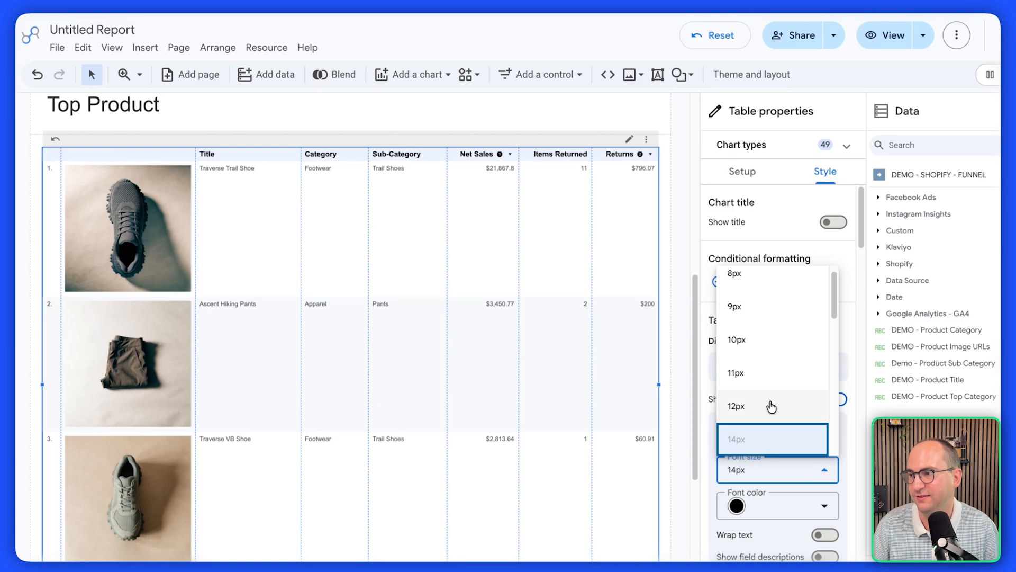
scroll(768, 402, down, 3)
click(757, 381)
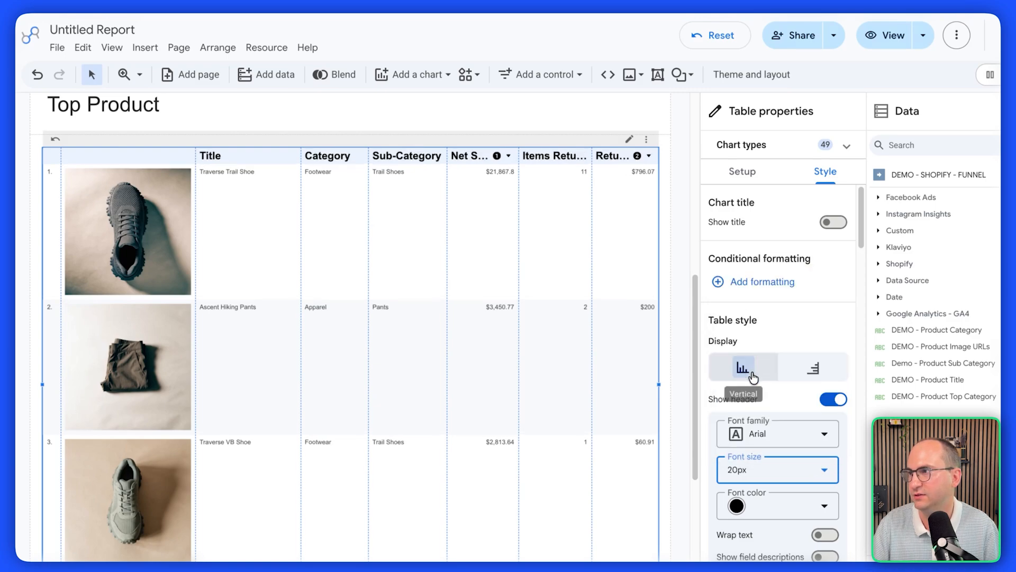
- Set the font size of the Top Product table's labels to 18px
scroll(784, 339, down, 5)
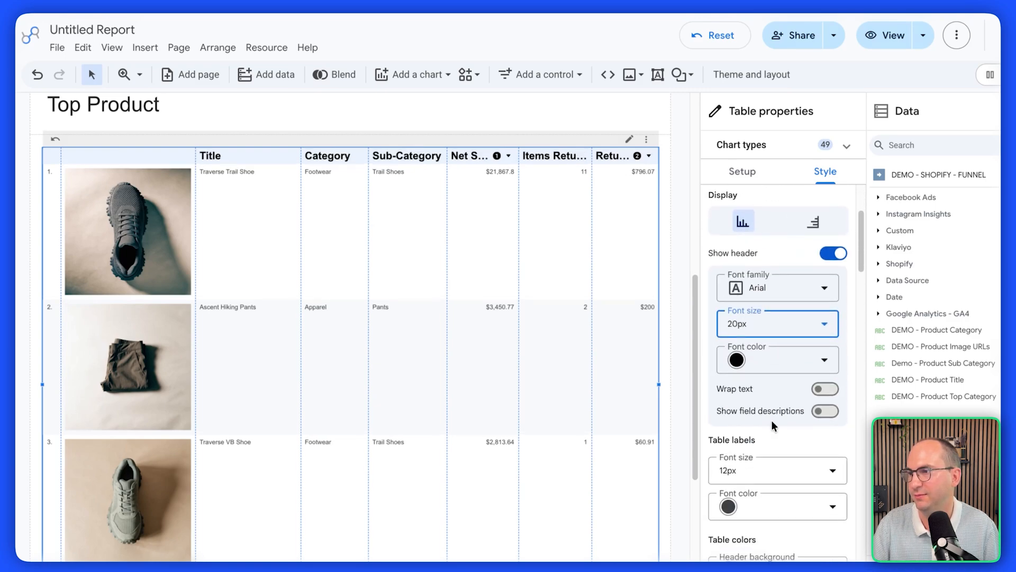
click(776, 399)
scroll(767, 360, down, 3)
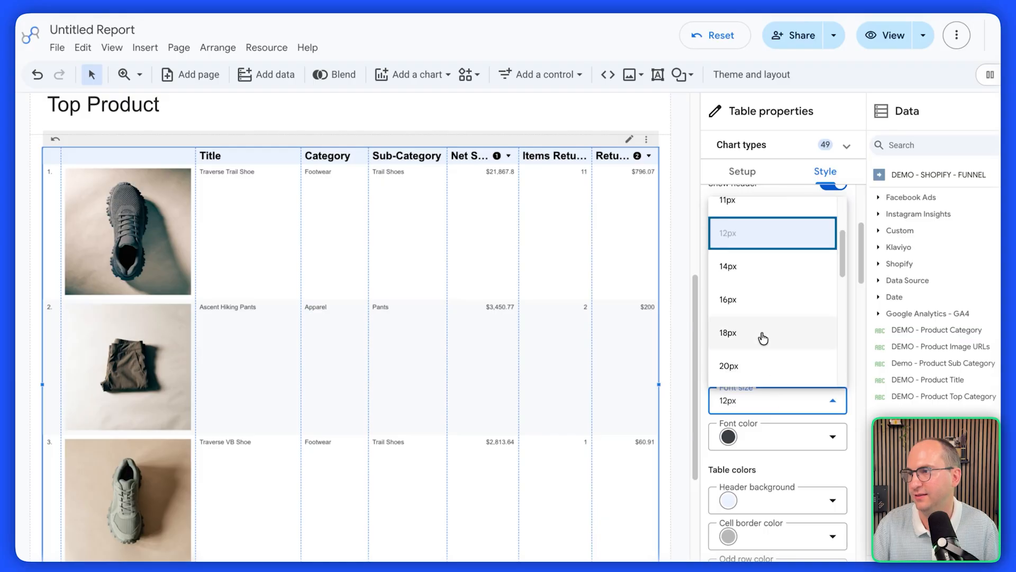
click(762, 336)
click(672, 351)
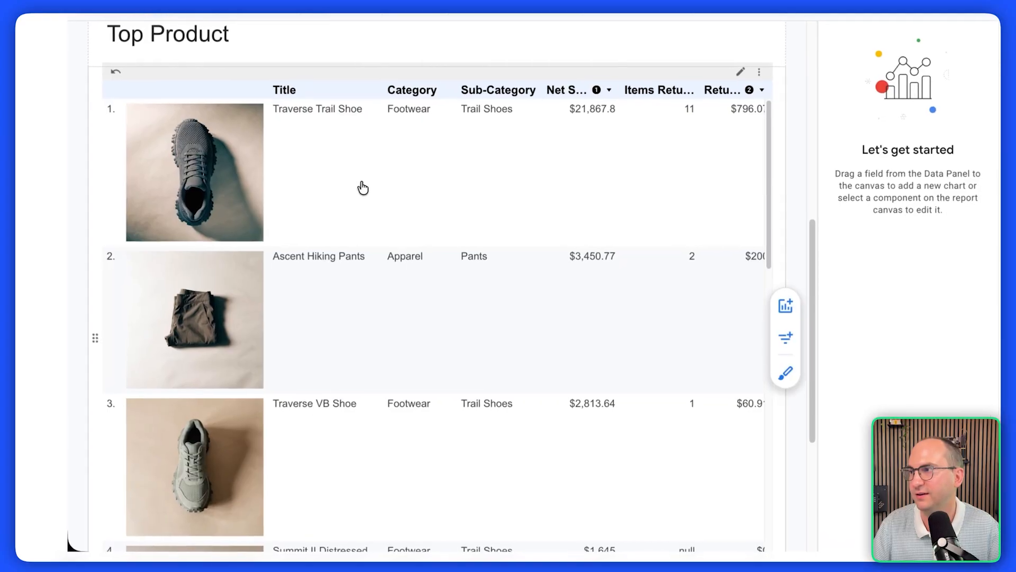
- Enable a comparison date range for the Top Product table and set it to Previous period
click(565, 288)
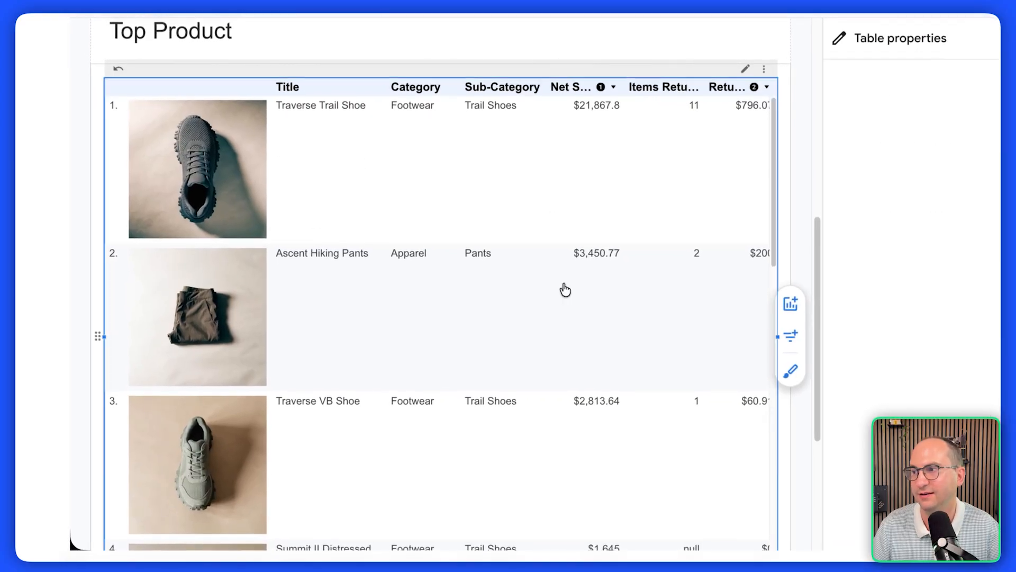
scroll(820, 340, down, 5)
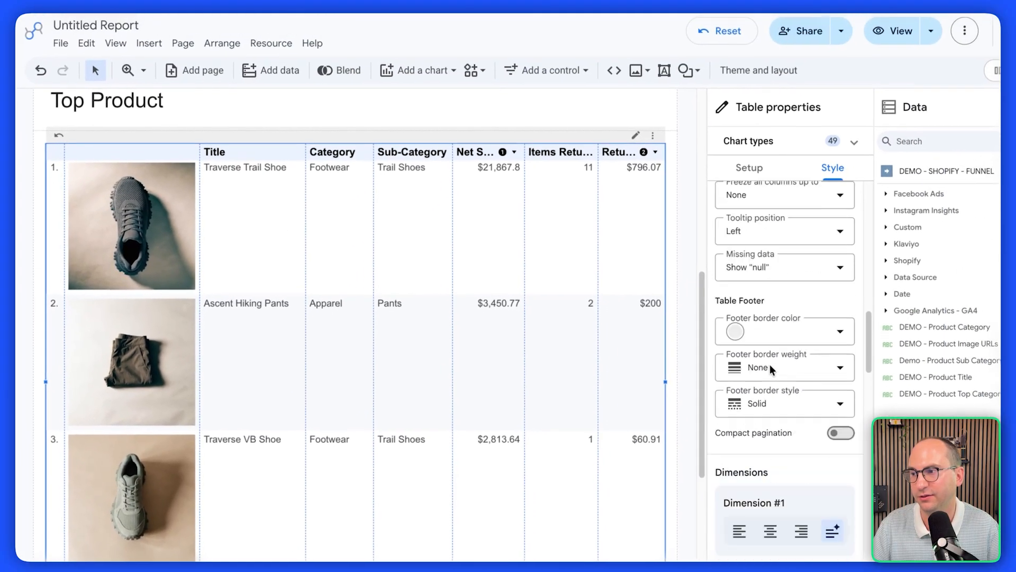
scroll(770, 365, down, 5)
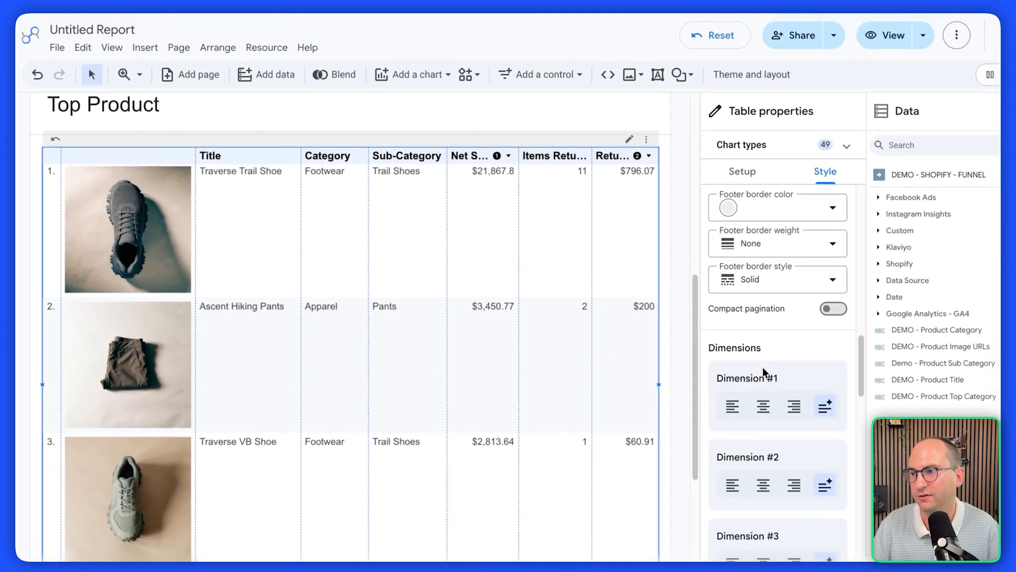
click(747, 168)
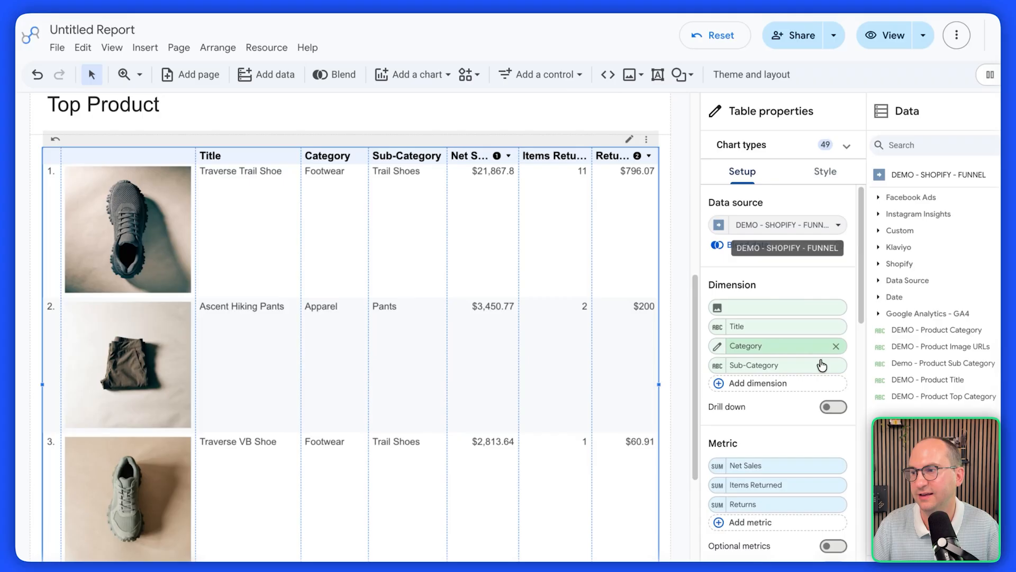
scroll(822, 365, down, 10)
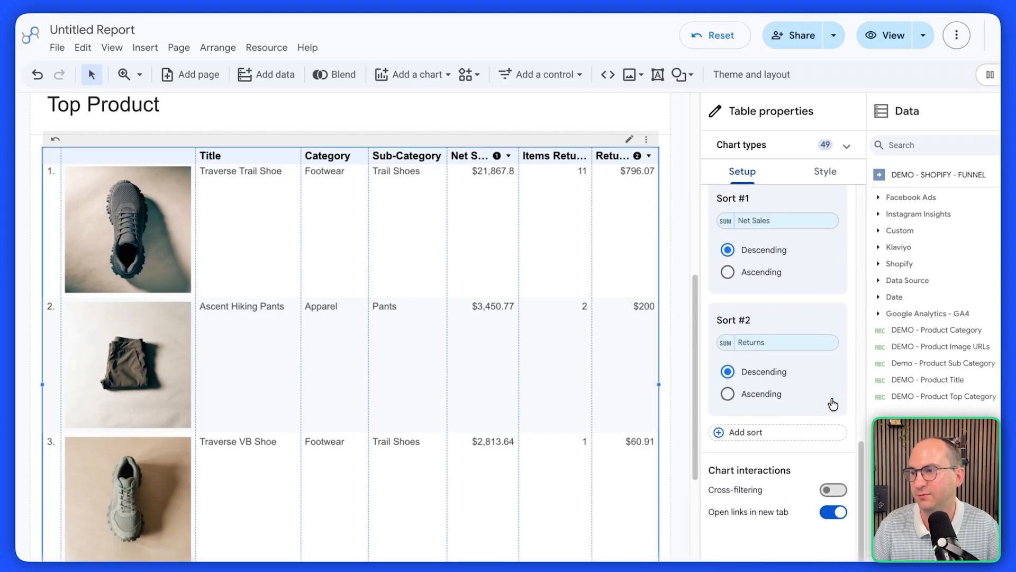
scroll(830, 402, up, 5)
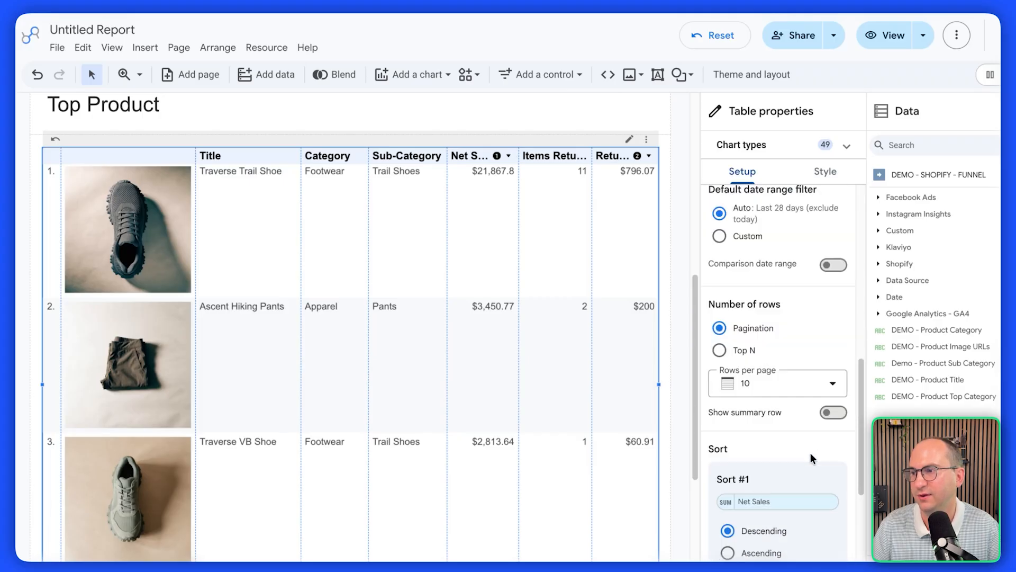
click(833, 266)
click(826, 291)
click(818, 298)
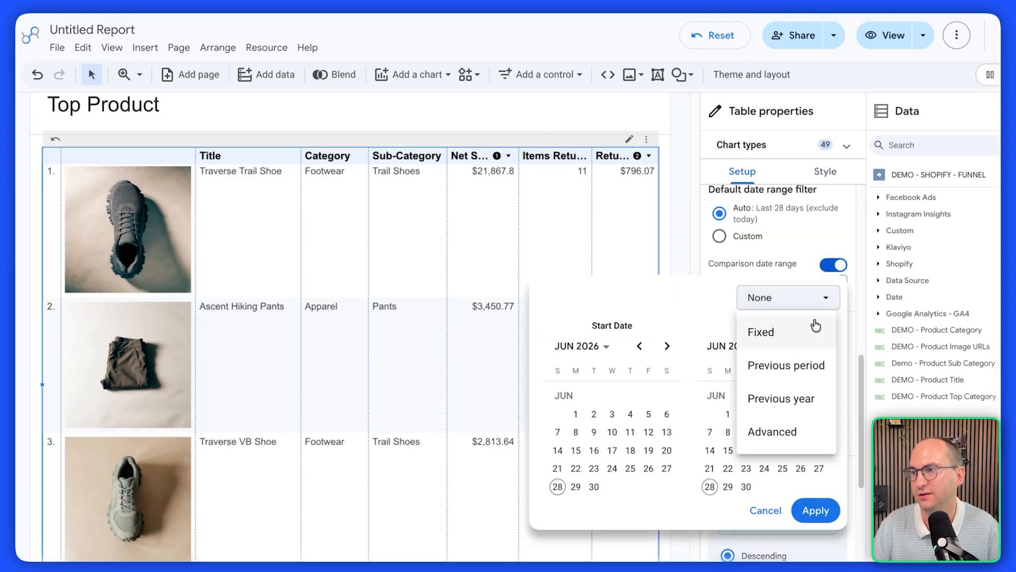
click(805, 365)
click(815, 511)
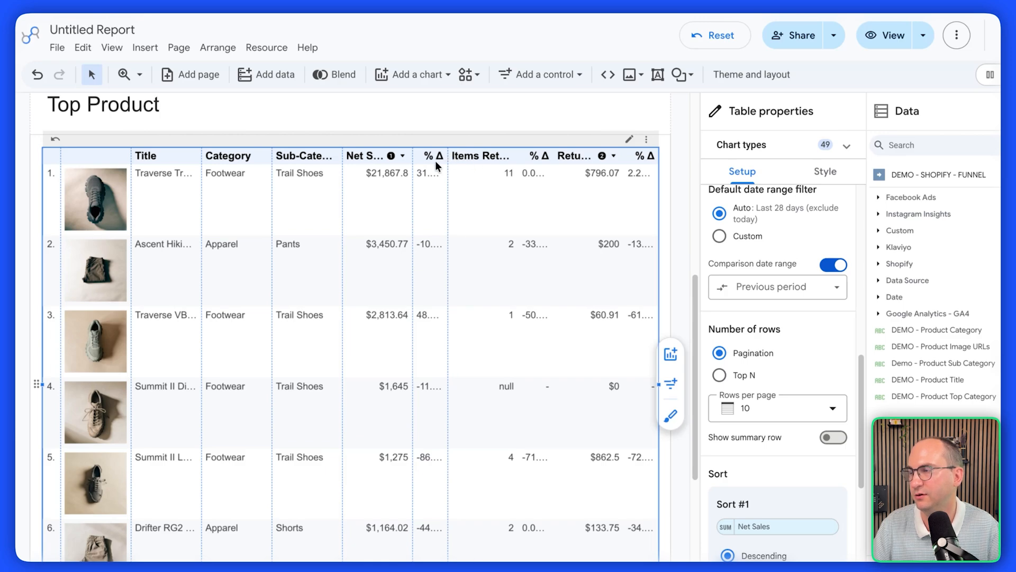
- Try resizing the Top Product table's columns to fit their data
right_click(501, 230)
mouse_move(572, 333)
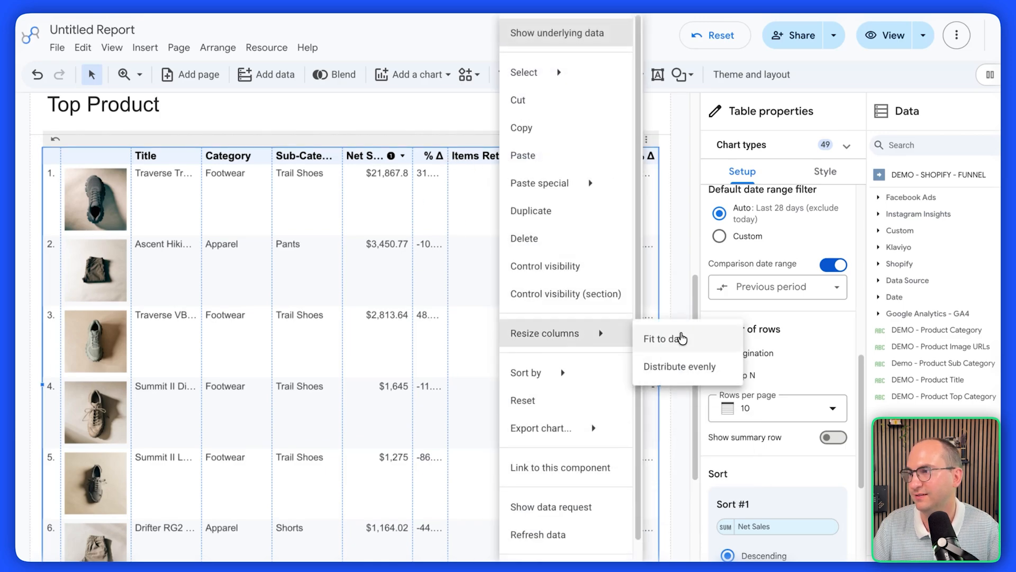
click(681, 339)
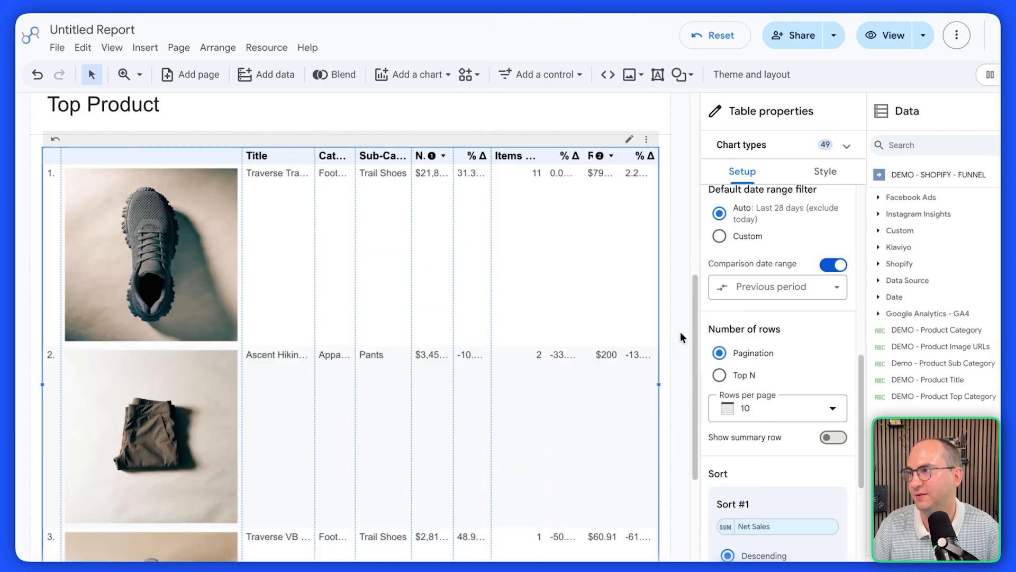
- Distribute the Top Product table's columns evenly and review the product rows
right_click(489, 241)
mouse_move(570, 332)
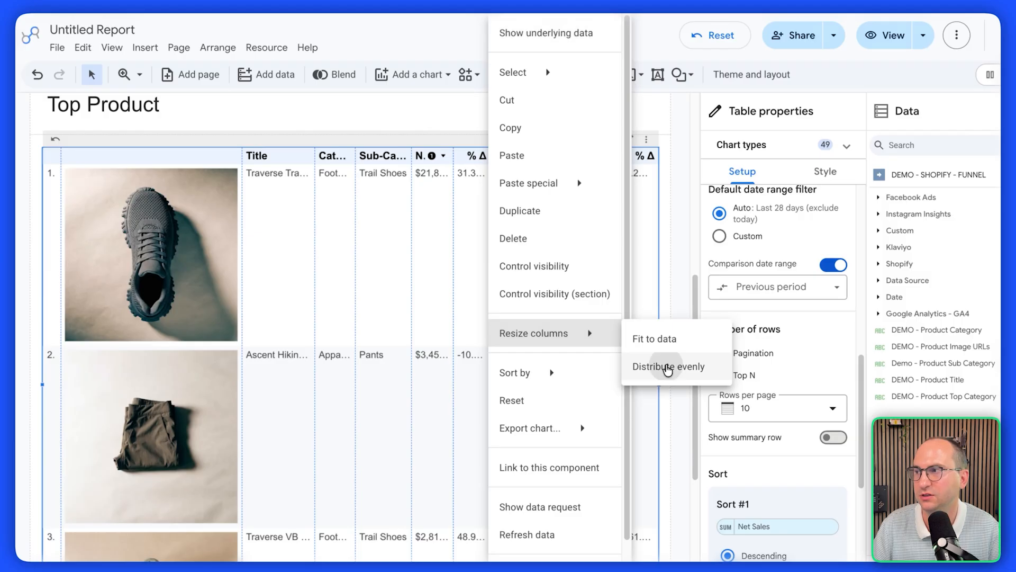
click(668, 368)
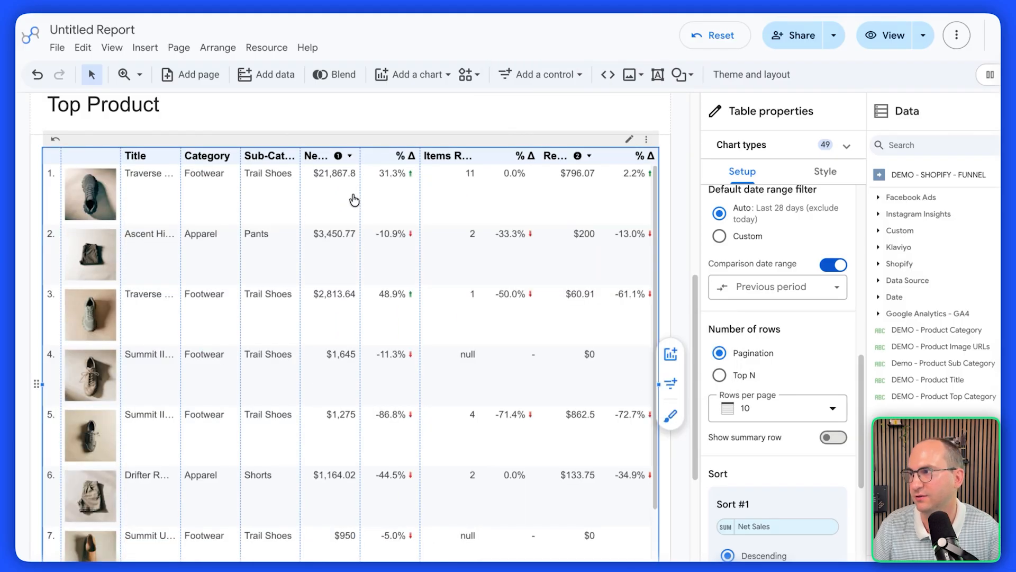
click(666, 303)
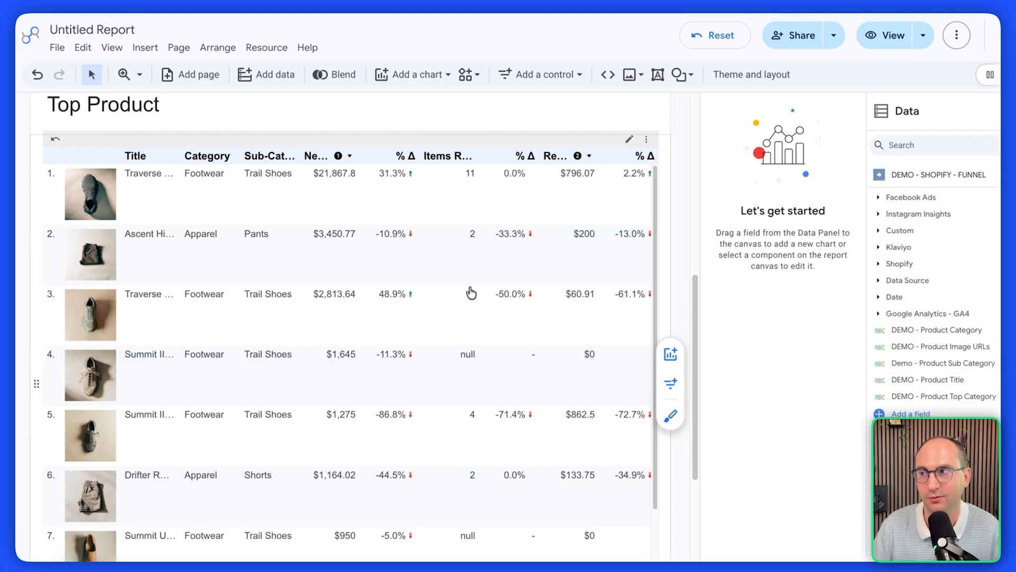
scroll(496, 293, down, 2)
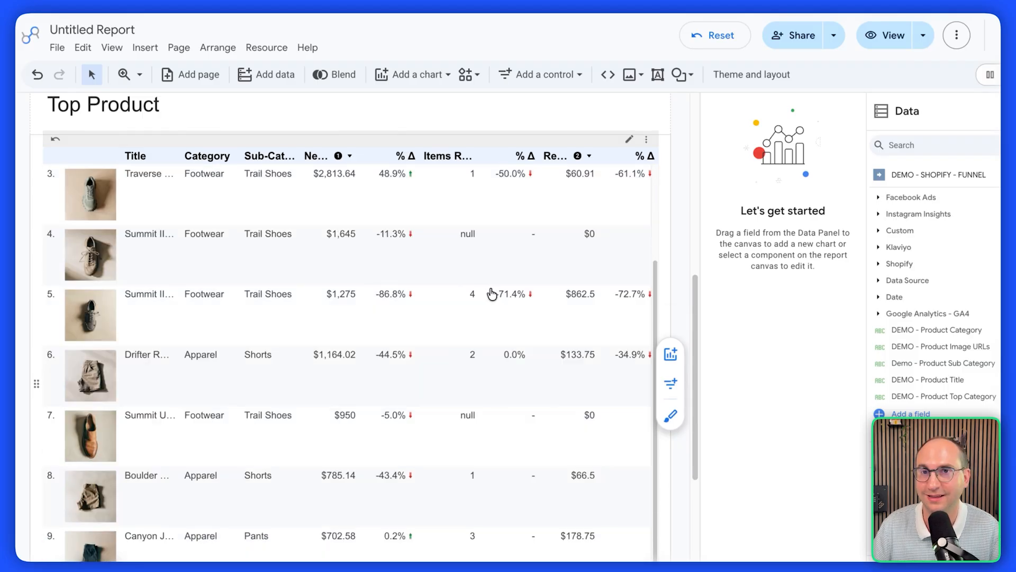
scroll(492, 294, up, 2)
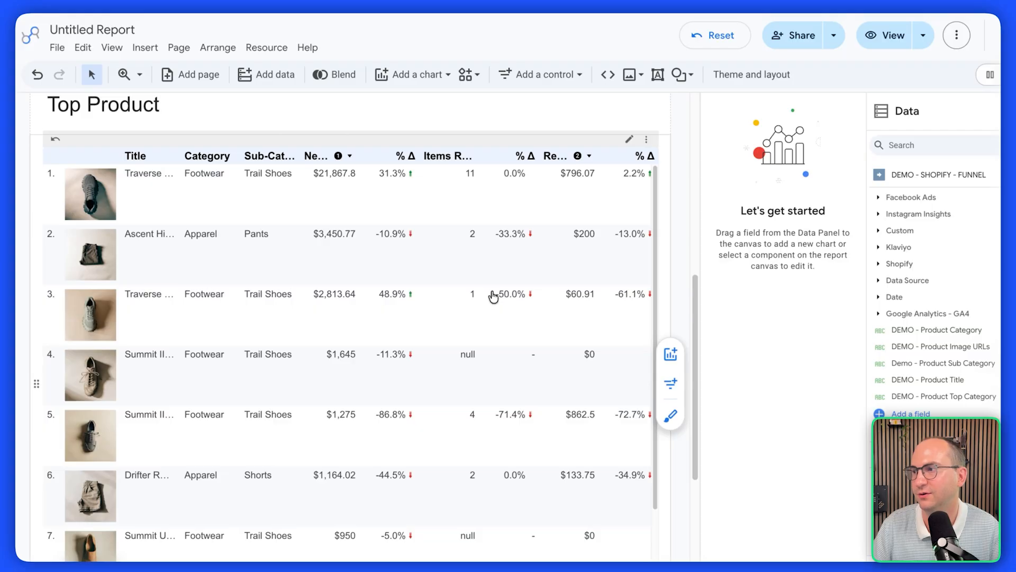
scroll(496, 289, down, 2)
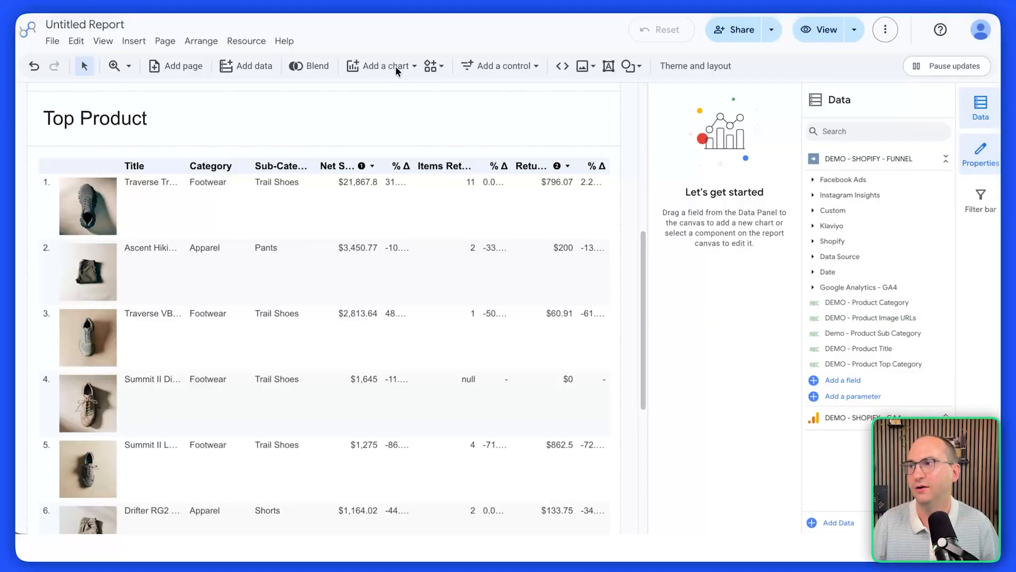
- Insert a plain table below the Top Product table and place a copy of the section title above it, reading "Funnel"
click(390, 68)
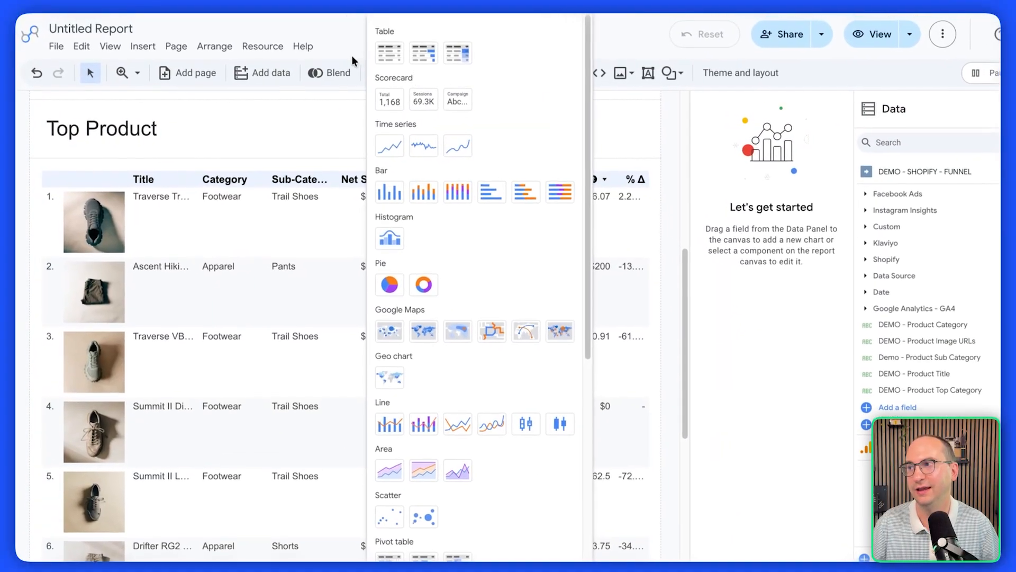
click(400, 61)
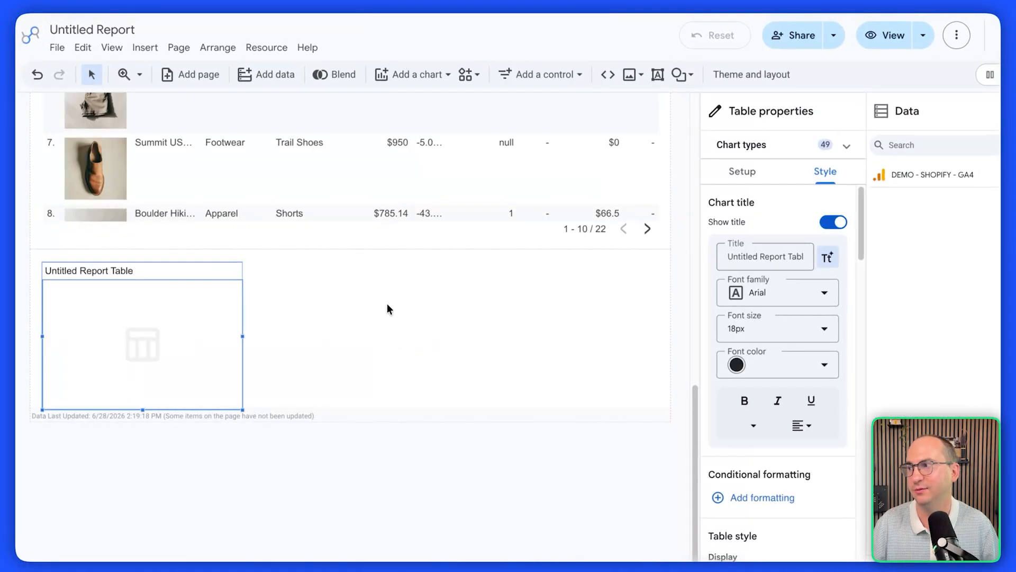
drag(696, 405, 699, 222)
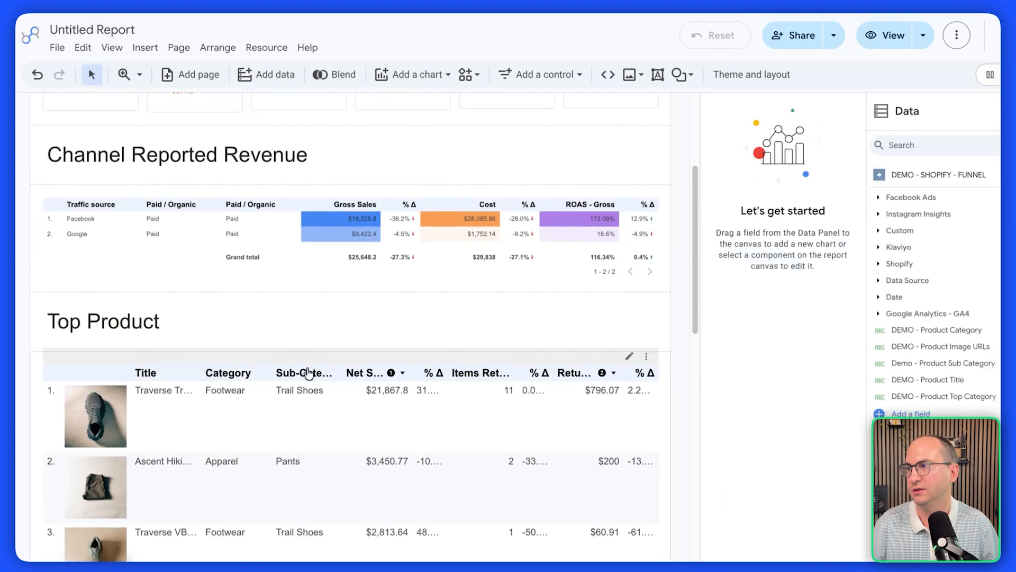
click(46, 328)
double_click(36, 322)
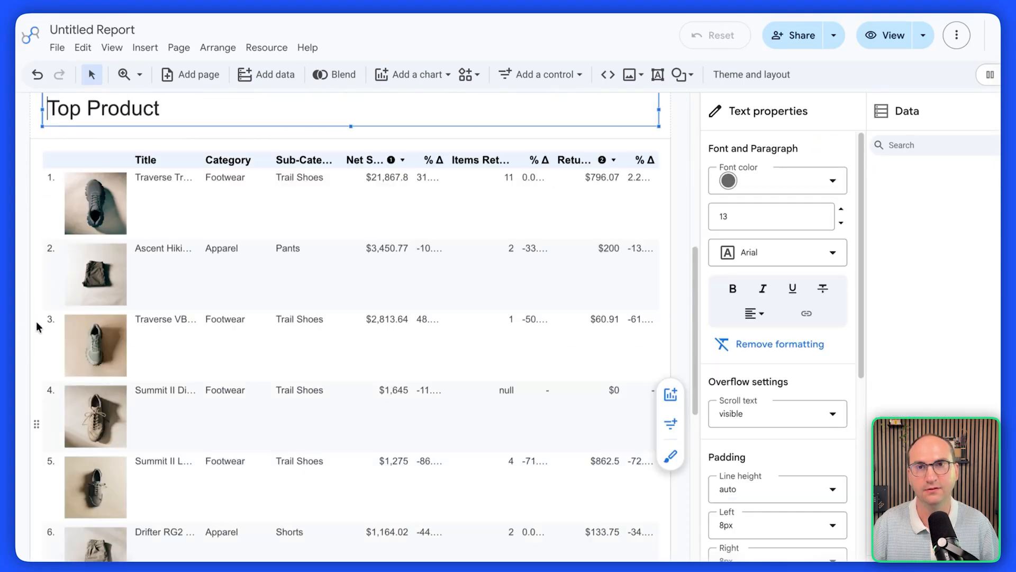
drag(37, 152, 31, 569)
triple_click(114, 223)
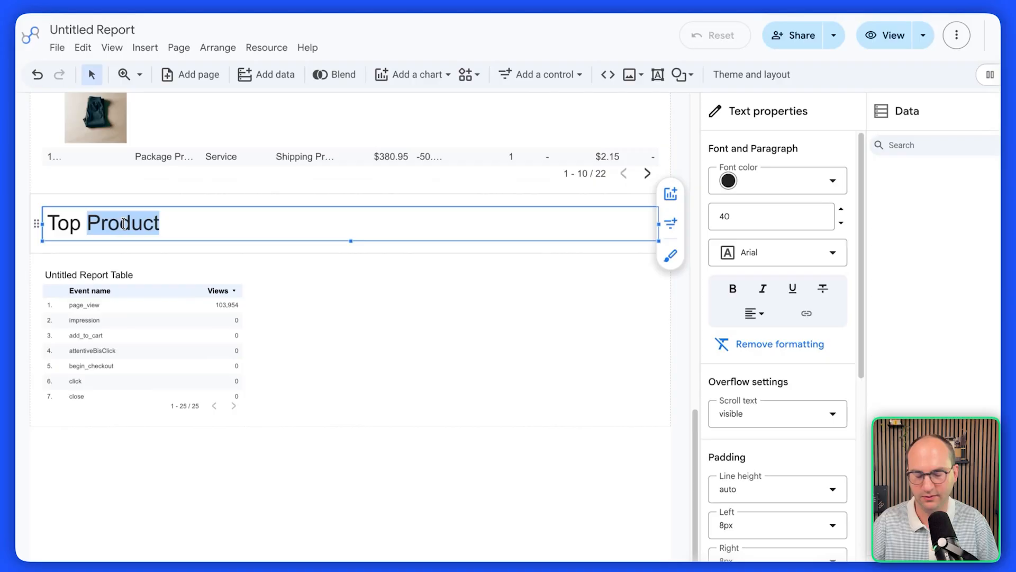
text(Funnel)
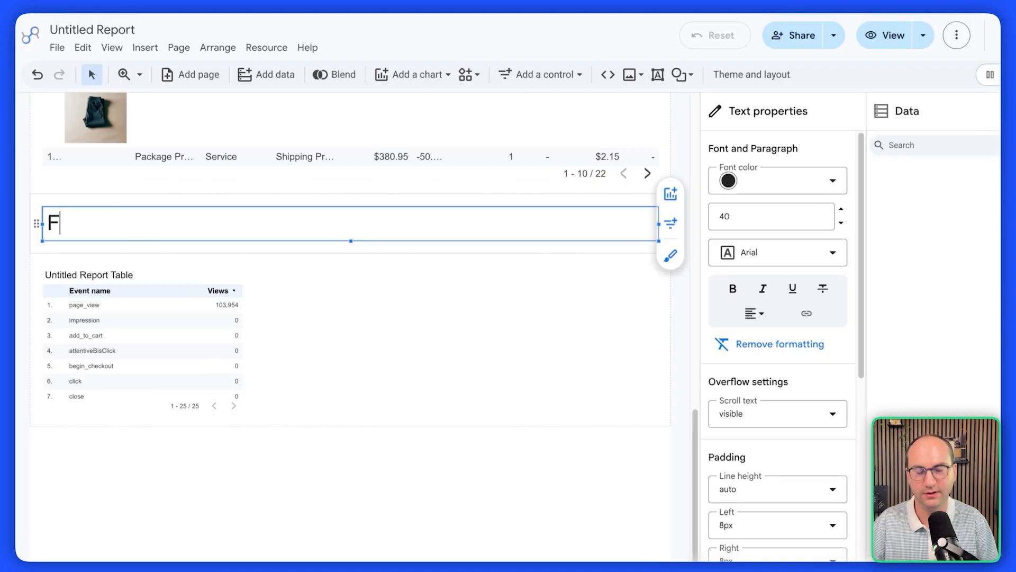
- Hide the Funnel table's chart title and select DEMO - SHOPIFY - GA4 as its data source
click(115, 308)
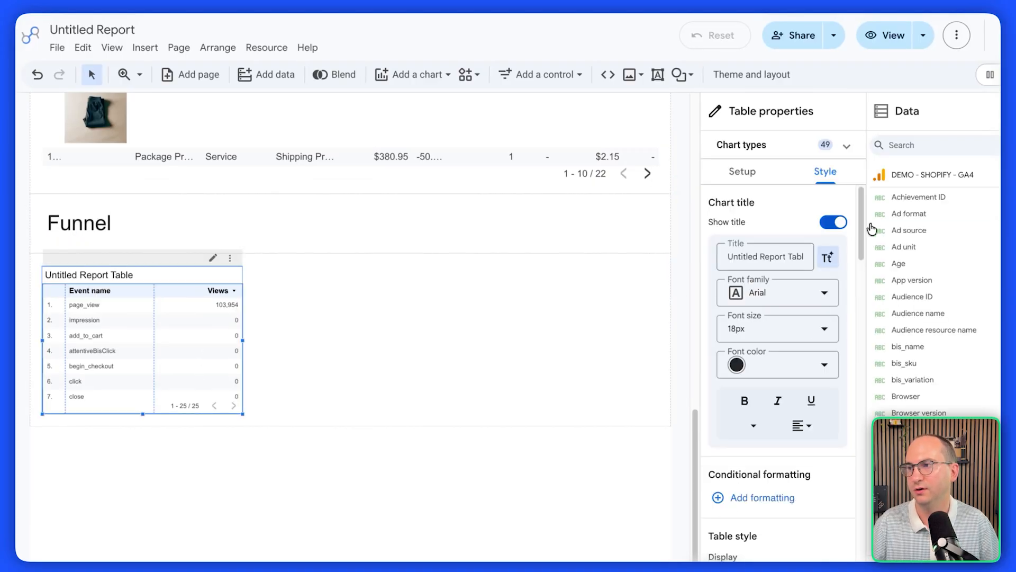
click(834, 222)
click(750, 178)
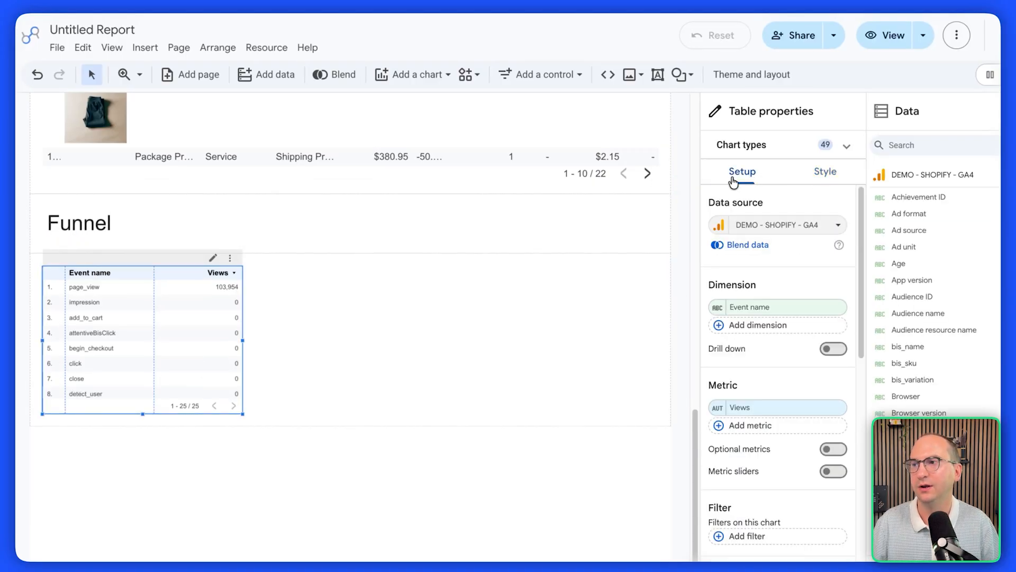
click(833, 225)
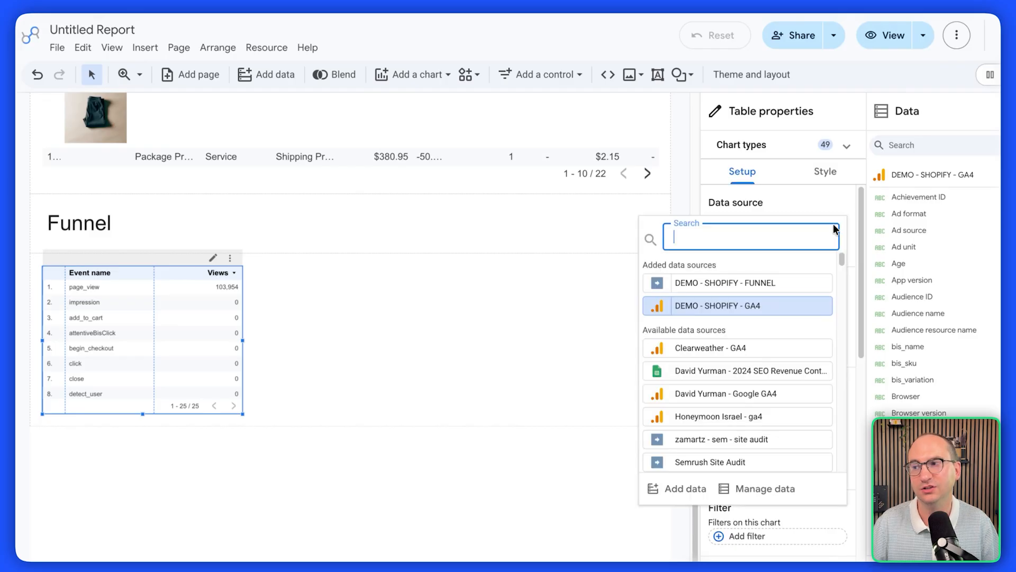
click(779, 312)
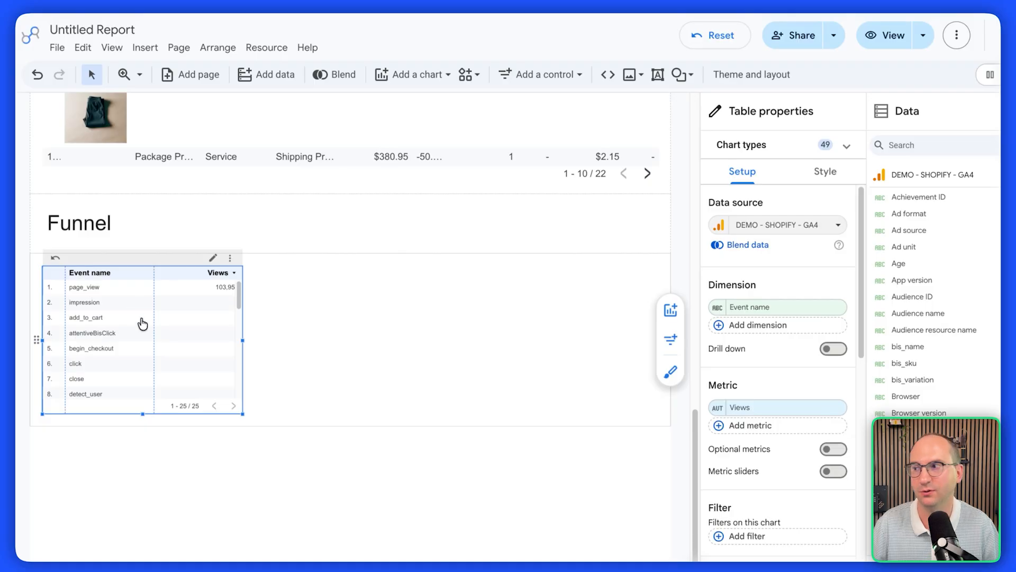
- Widen the Funnel table across most of the page and remove its Event name dimension
drag(243, 340, 607, 340)
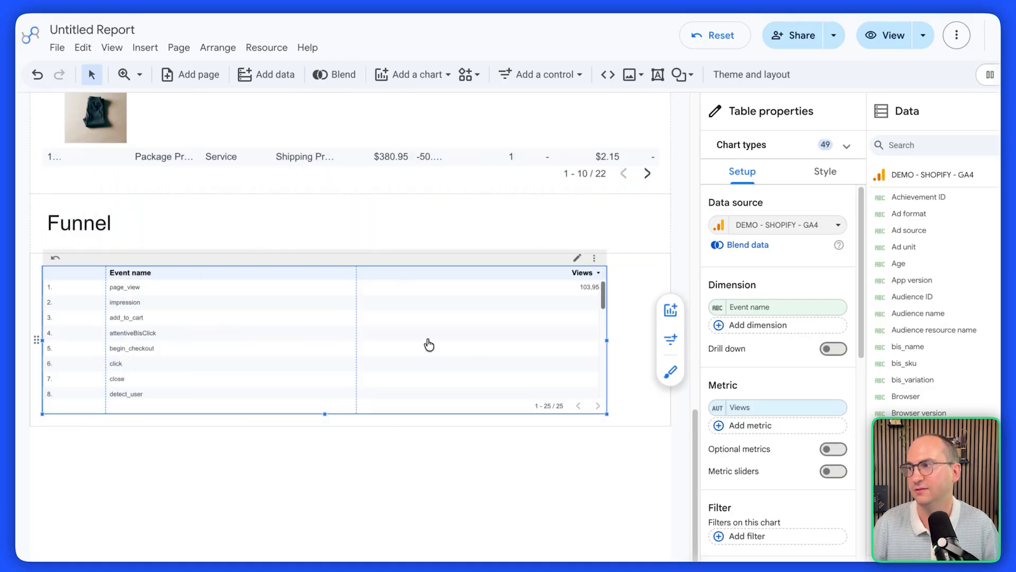
click(832, 307)
- Replace the Funnel table's Views metric with Add to carts
click(771, 365)
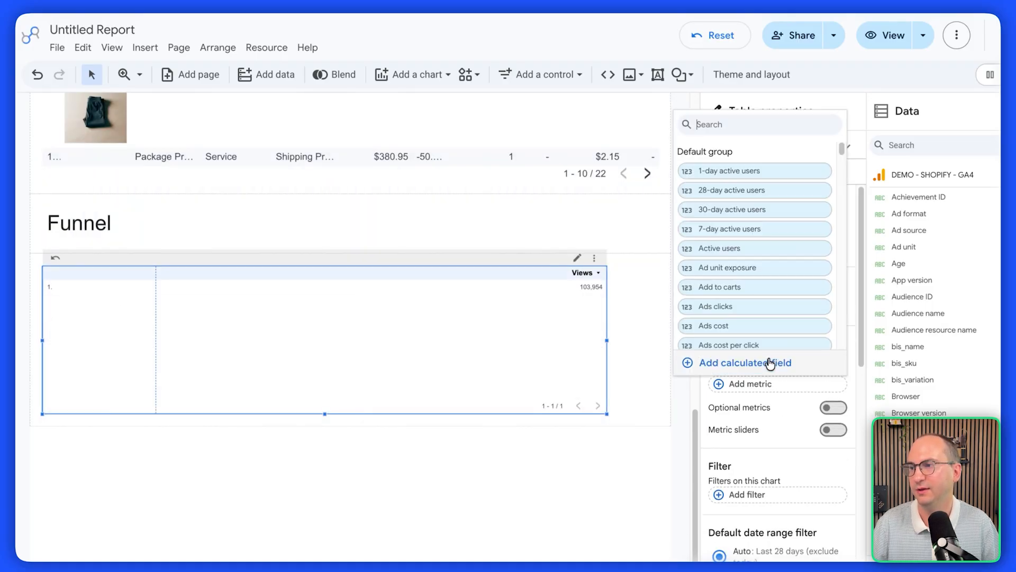
text(add)
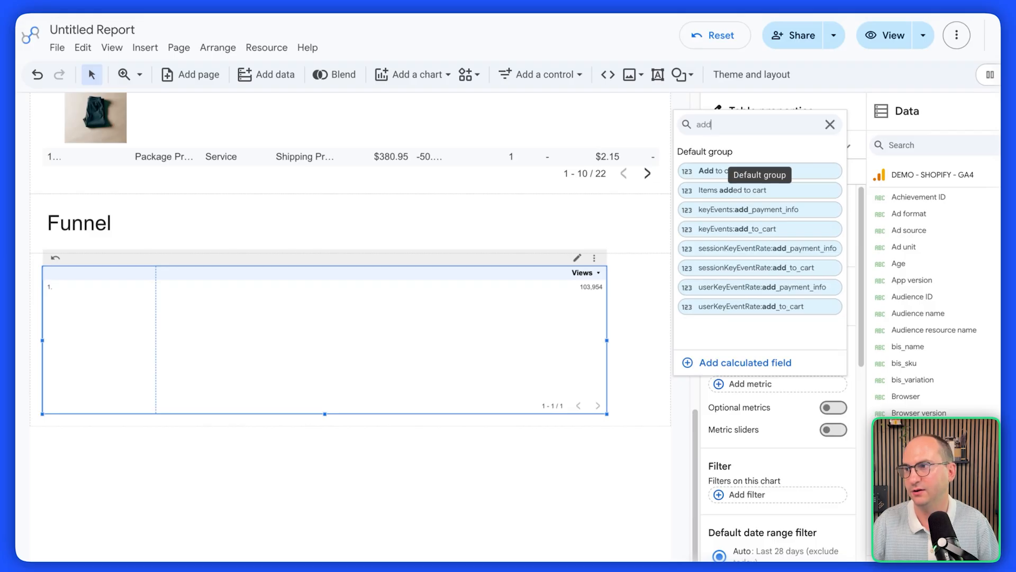
click(767, 179)
- Add the metrics keyEvents:begin_checkout, keyEvents:add_payment_info and Transactions to the Funnel table
click(721, 382)
text(beg)
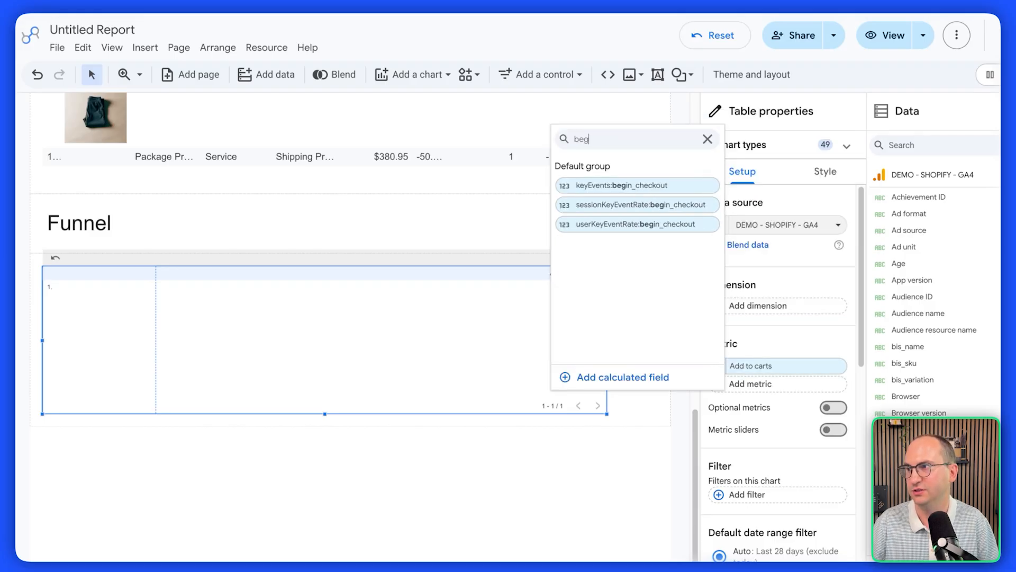
click(637, 185)
click(752, 403)
text(pay)
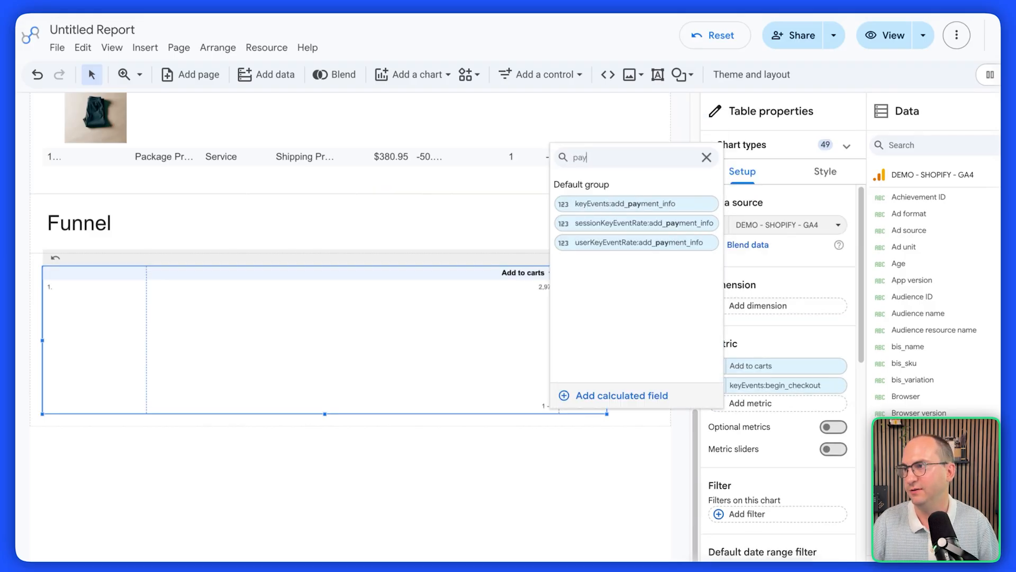
click(663, 203)
click(720, 422)
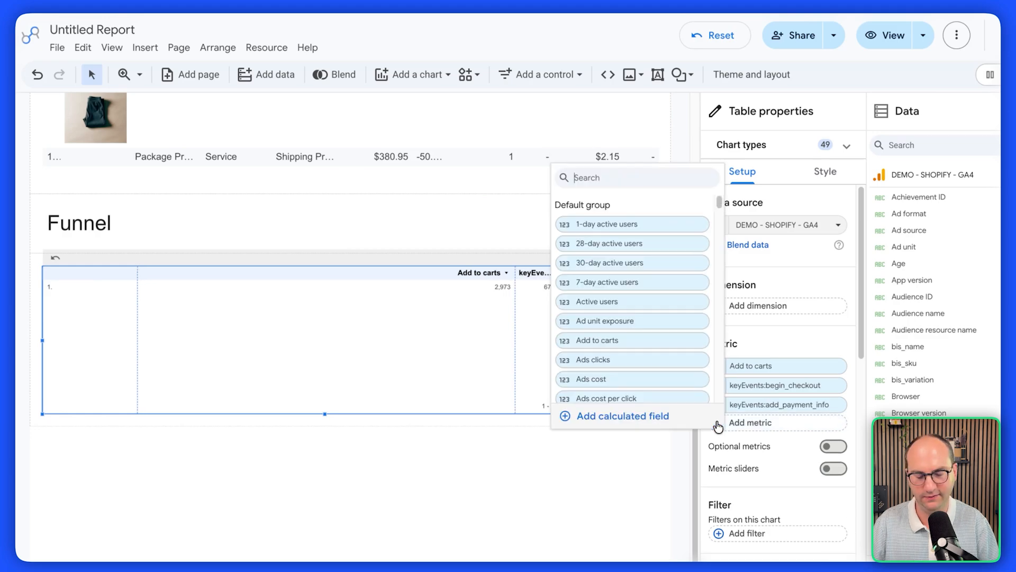
text(pr)
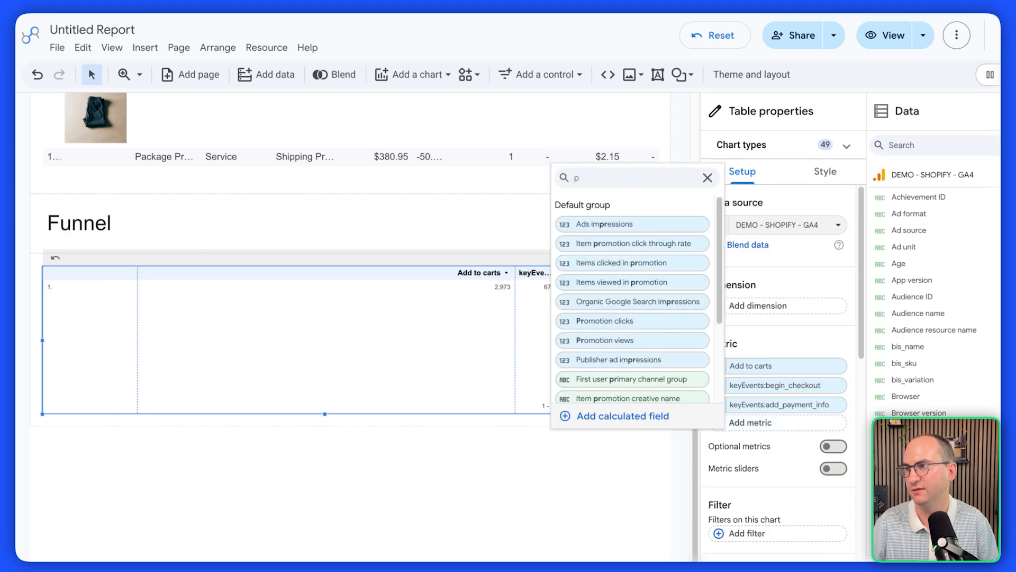
key(BackSpace)
text(tran)
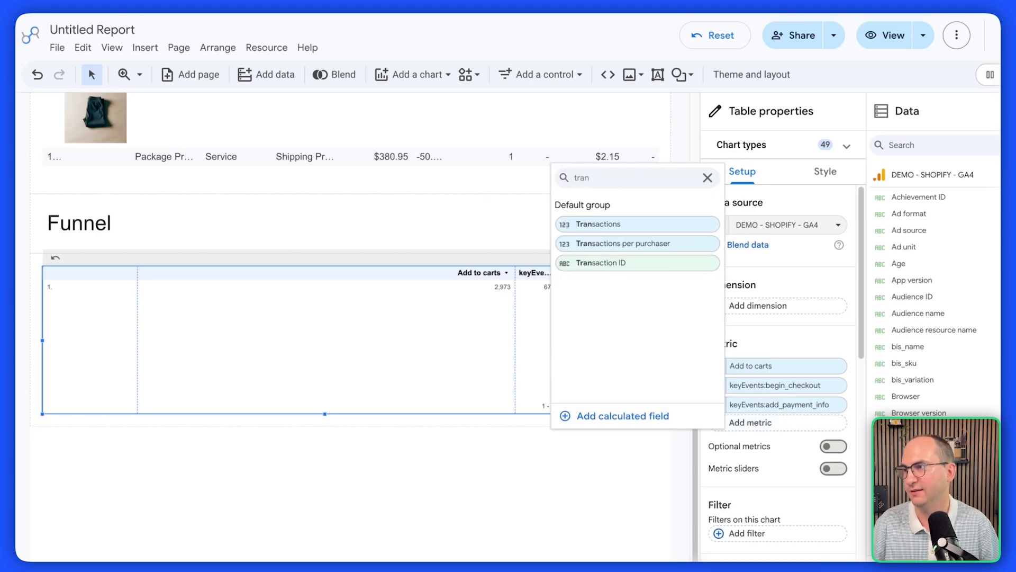
click(574, 225)
- Distribute the Funnel table's columns evenly
right_click(574, 318)
mouse_move(618, 335)
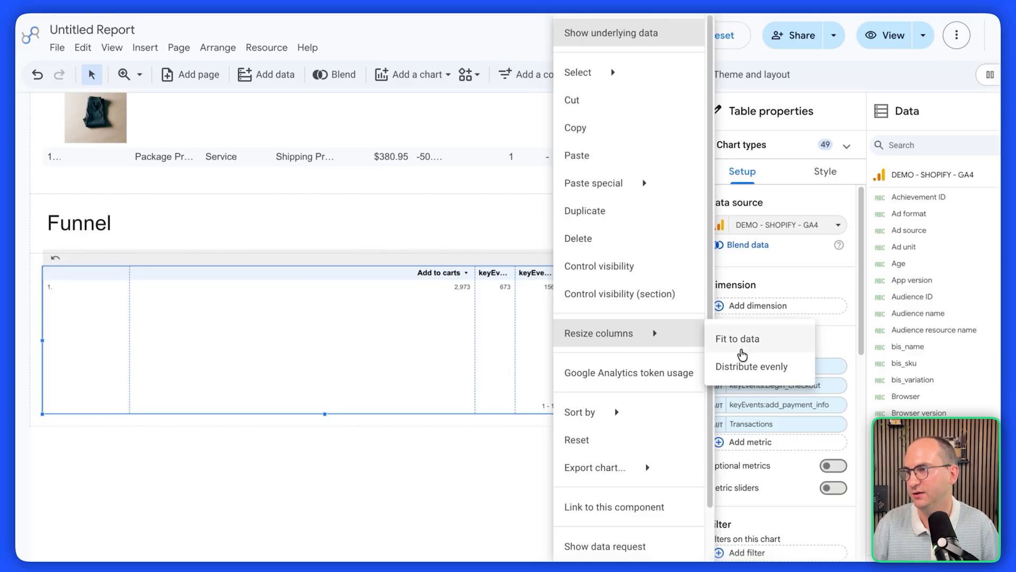
click(742, 365)
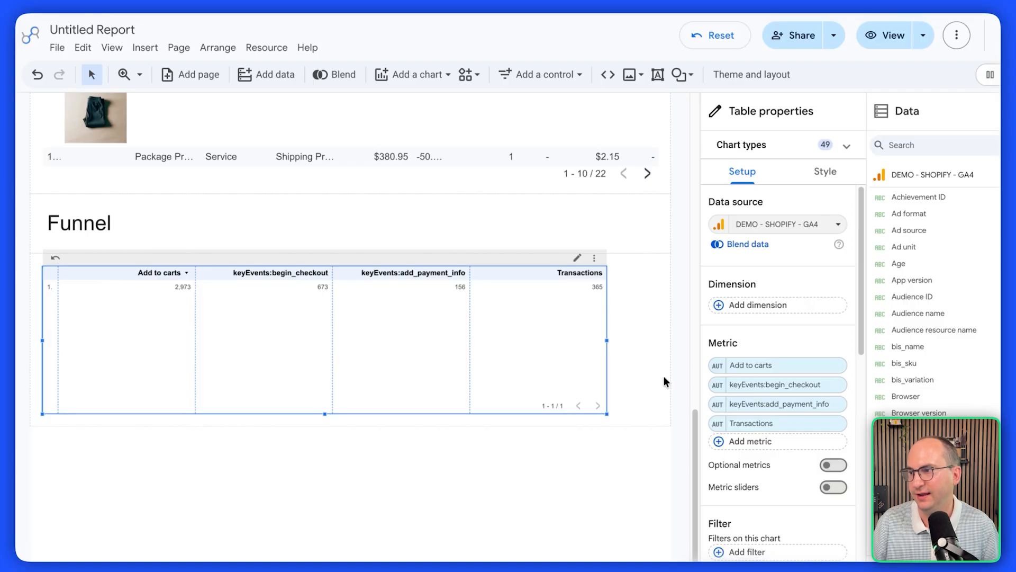
- Start a new calculated metric for the Funnel table and name it "atc/initiate"
click(722, 442)
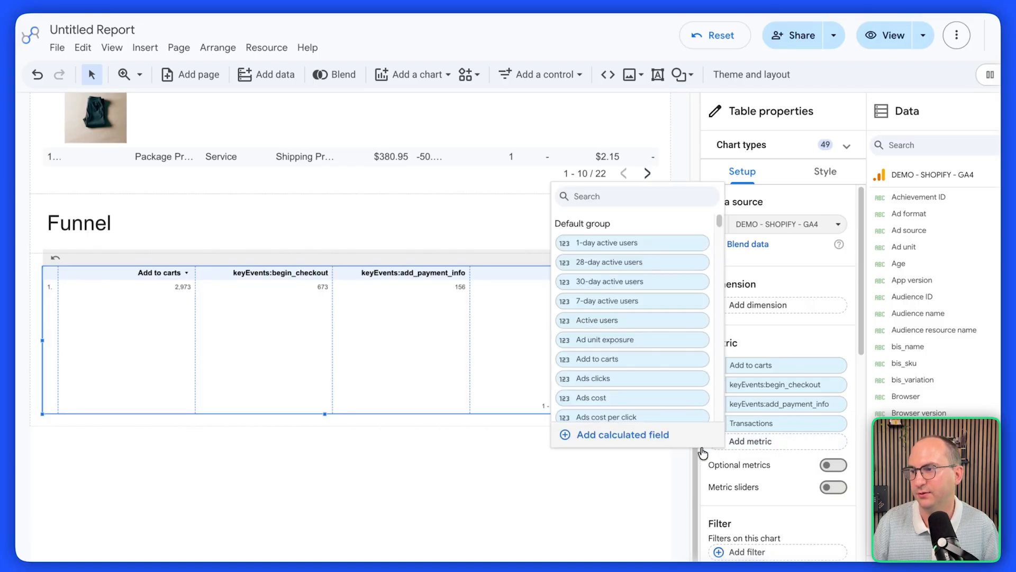
click(607, 434)
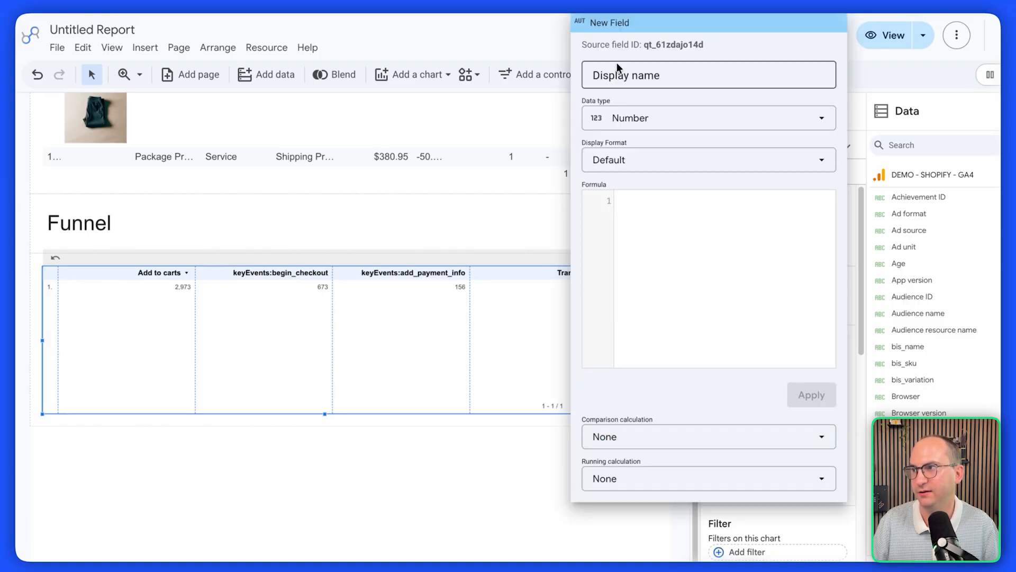
click(633, 79)
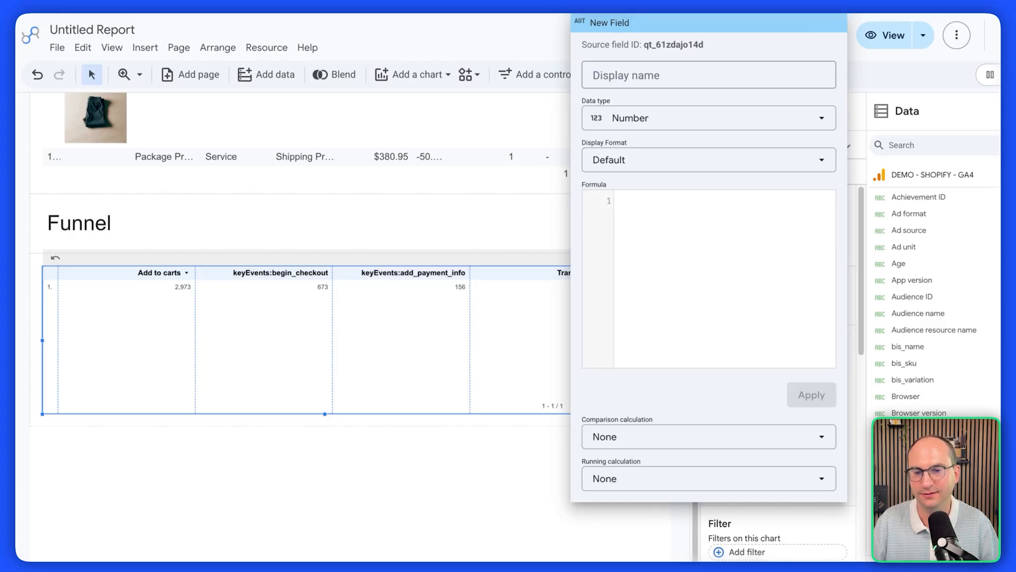
click(656, 74)
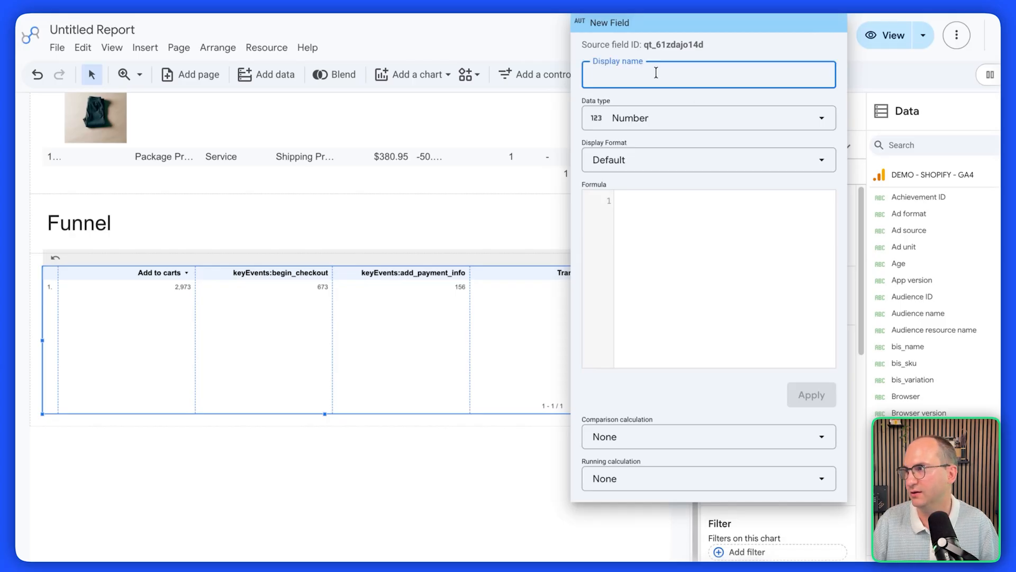
text(atc)
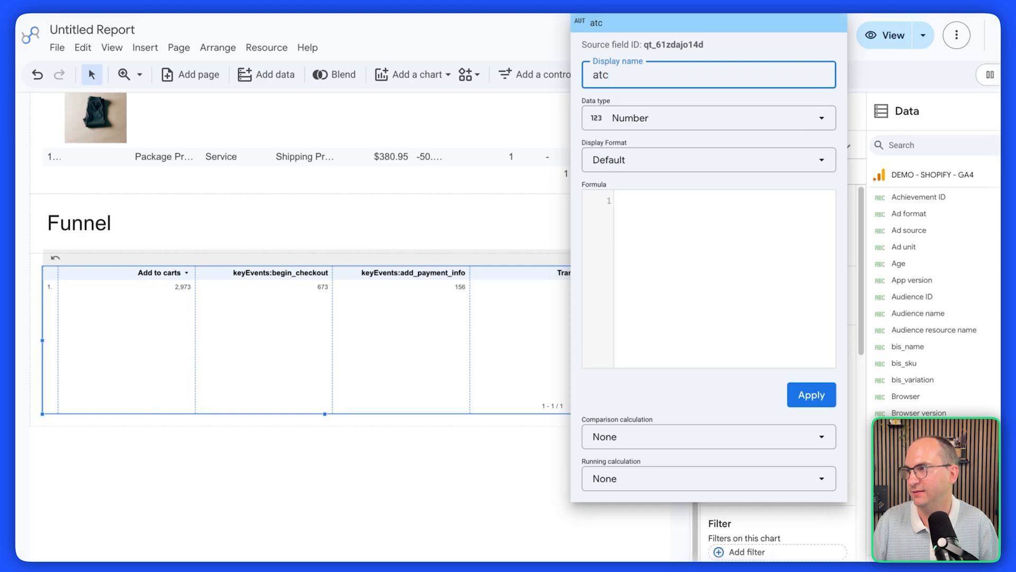
text(/b)
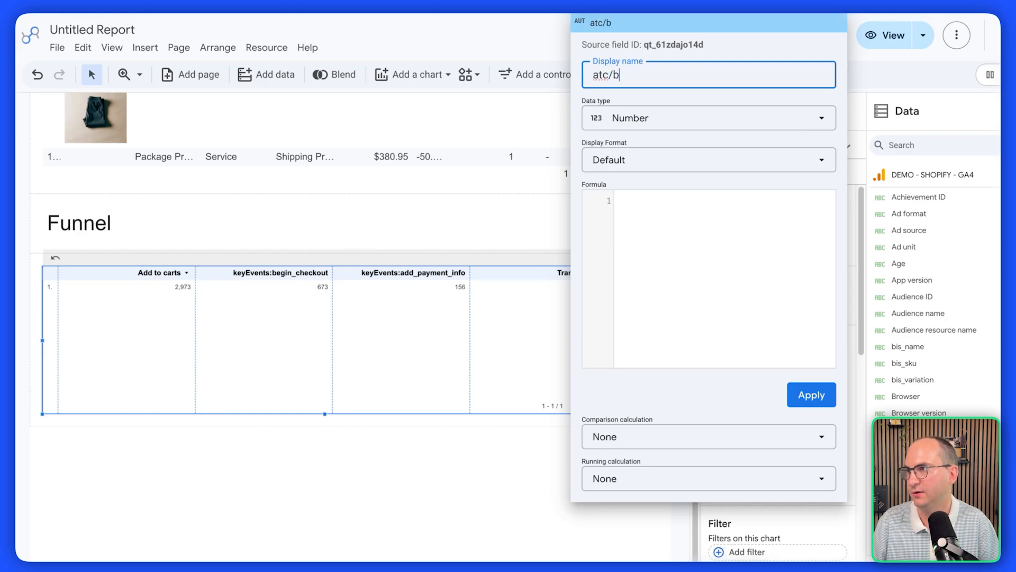
text(cg)
key(BackSpace)
text(h)
key(BackSpace)
key(BackSpace)
text(initiate)
- Enter the atc/initiate formula as (Add to carts - keyEvents:begin_checkout)/Add to carts
click(749, 204)
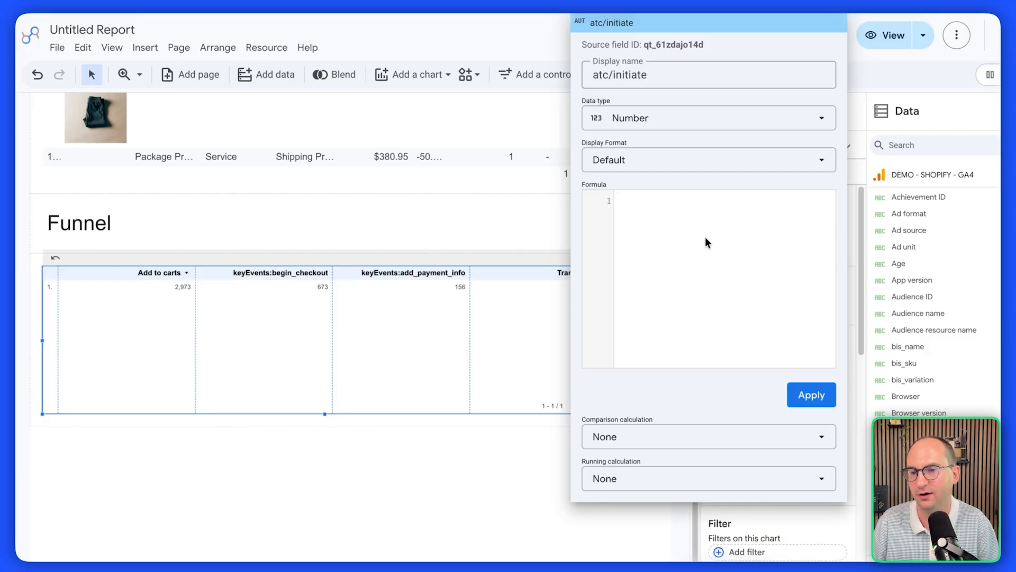
text((add)
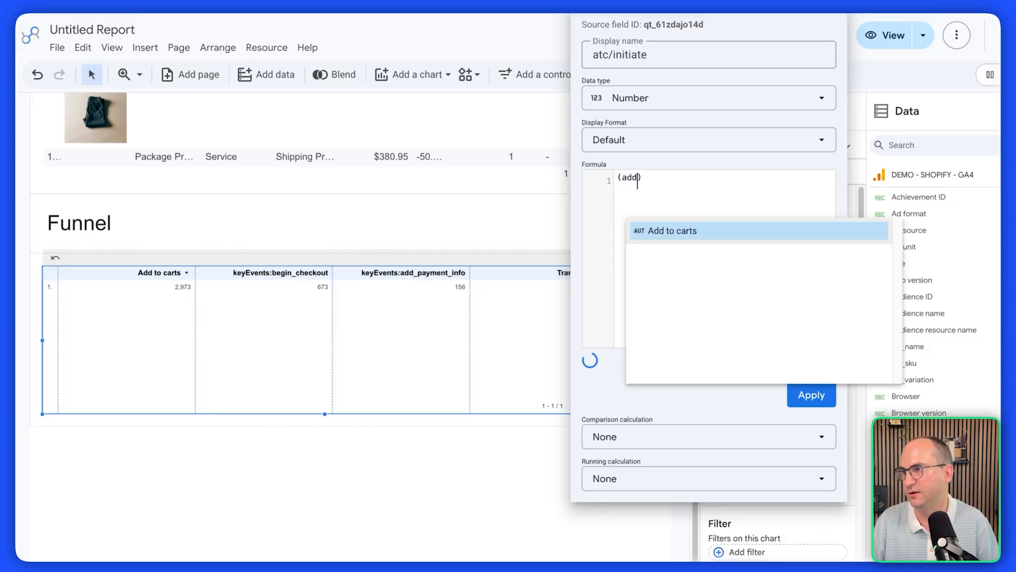
click(725, 231)
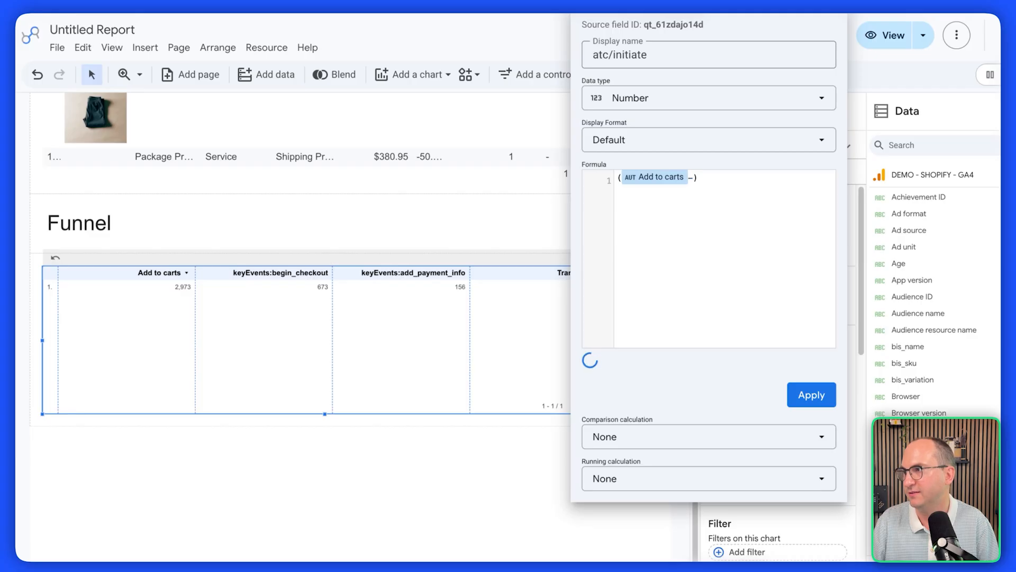
text(-beg)
key(BackSpace)
key(BackSpace)
key(BackSpace)
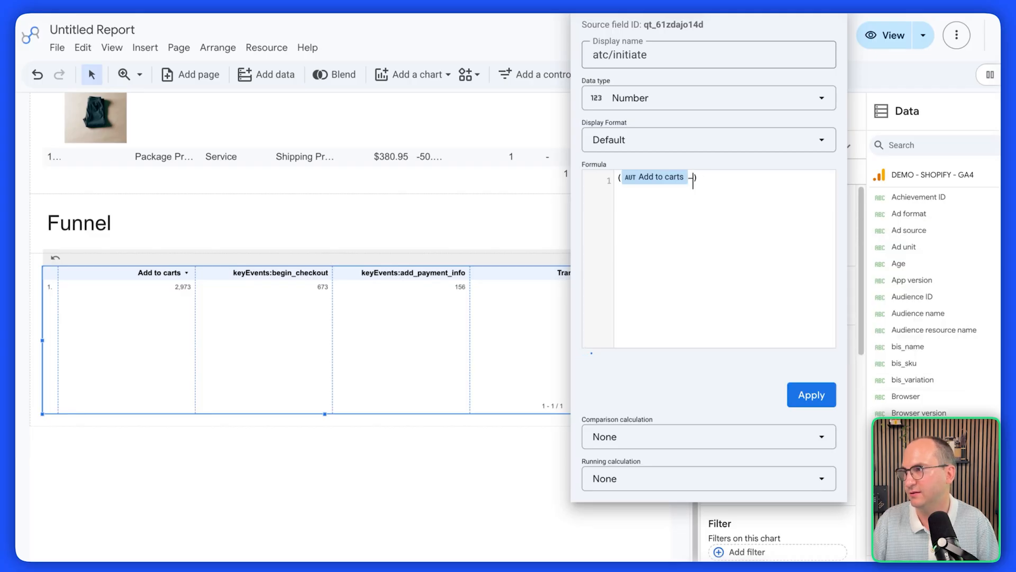
text(keyevent)
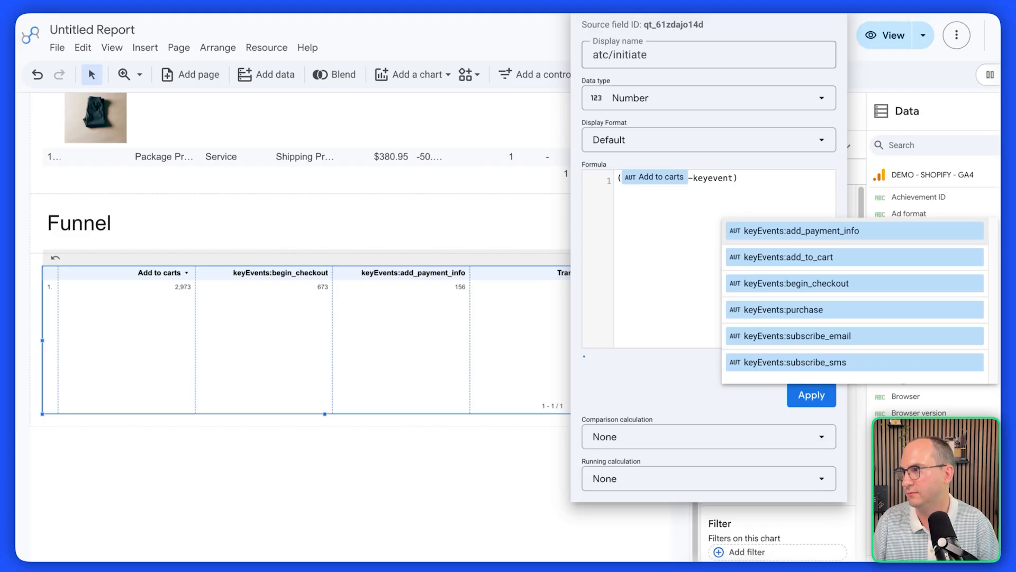
text(s:be)
click(813, 230)
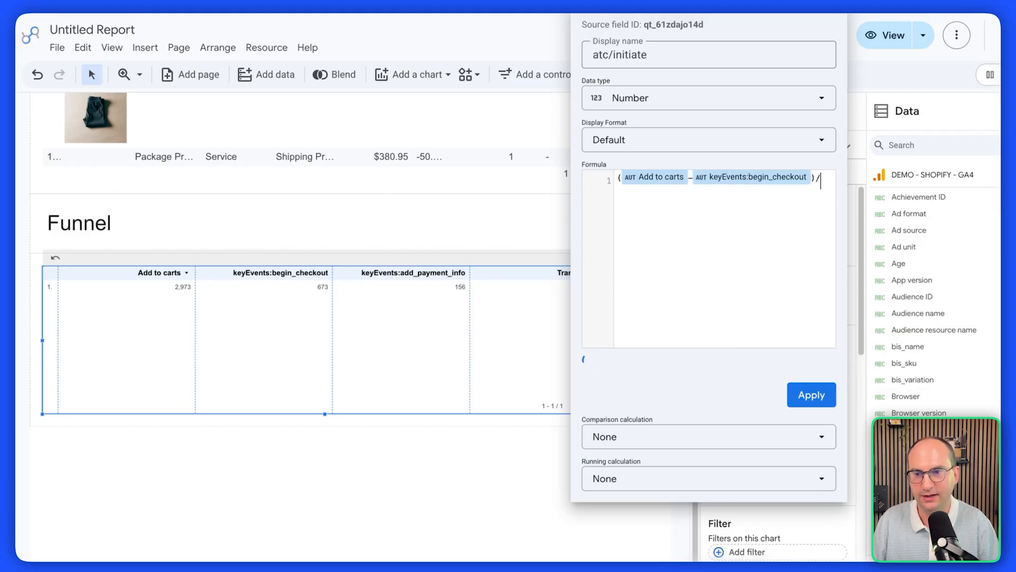
text()/add)
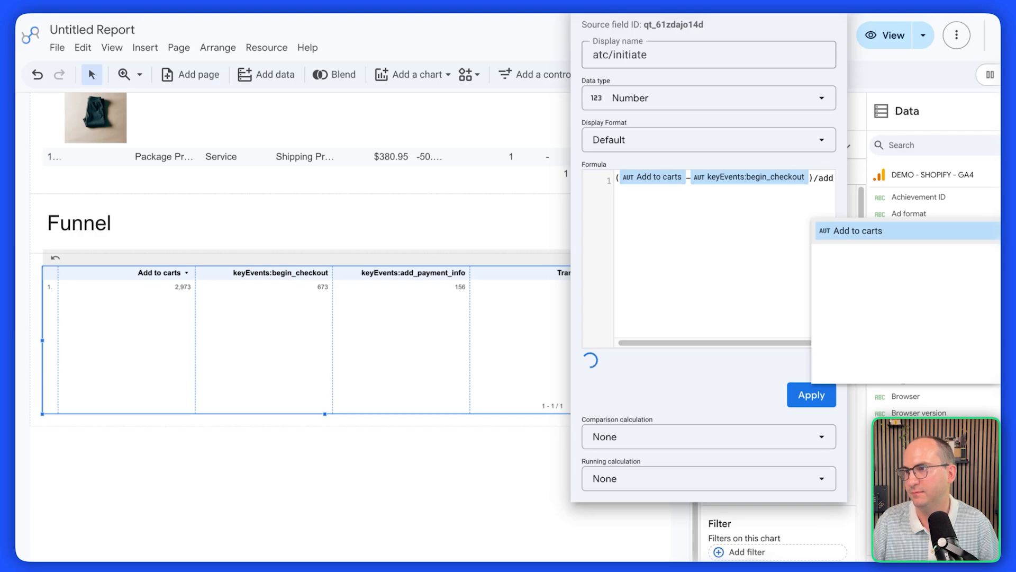
click(880, 230)
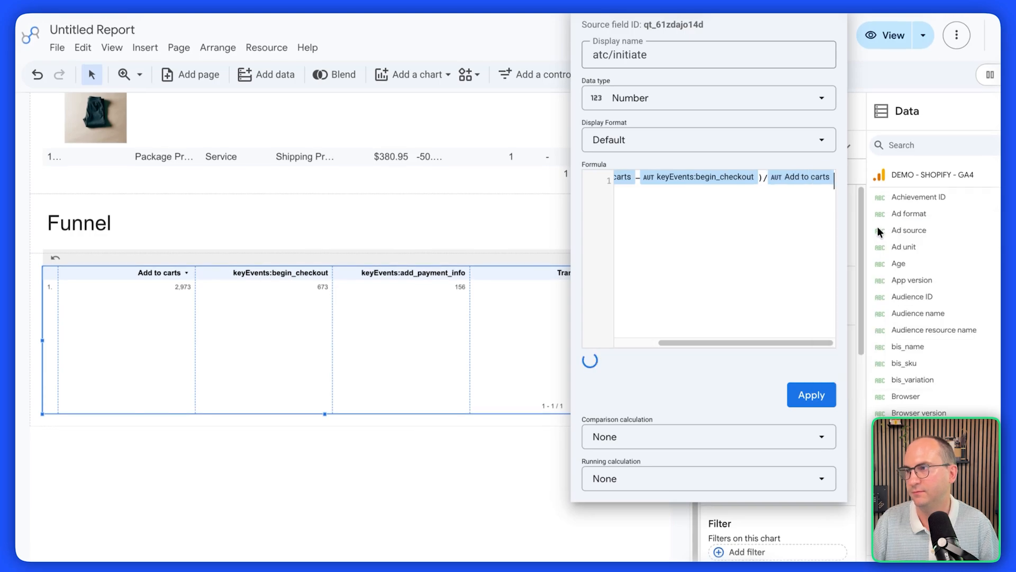
- Set the data type of the atc/initiate calculated field to Percent
click(762, 99)
mouse_move(652, 129)
click(737, 165)
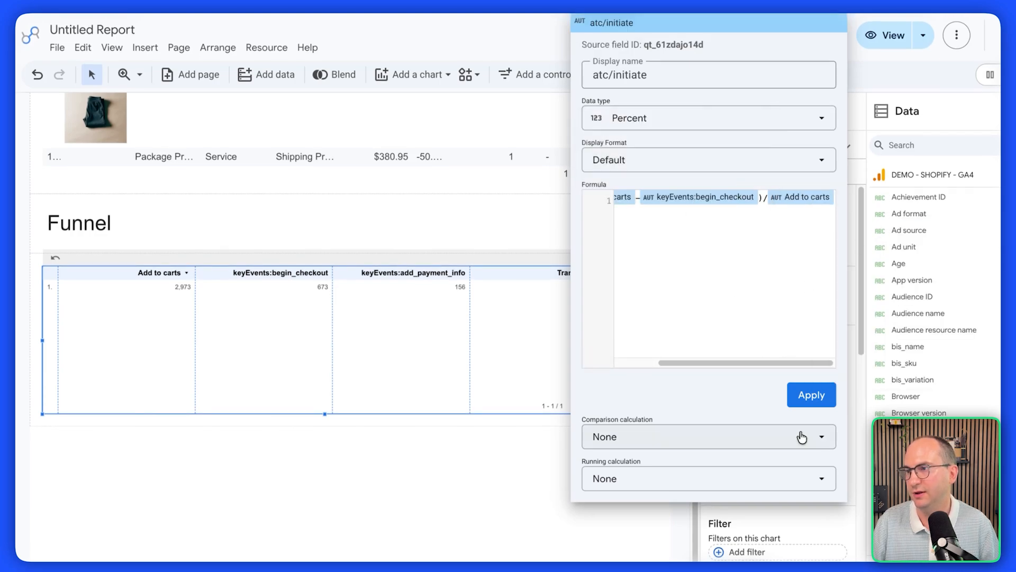
- Apply the atc/initiate field and place its metric between Add to carts and keyEvents:begin_checkout in the Funnel table
click(829, 398)
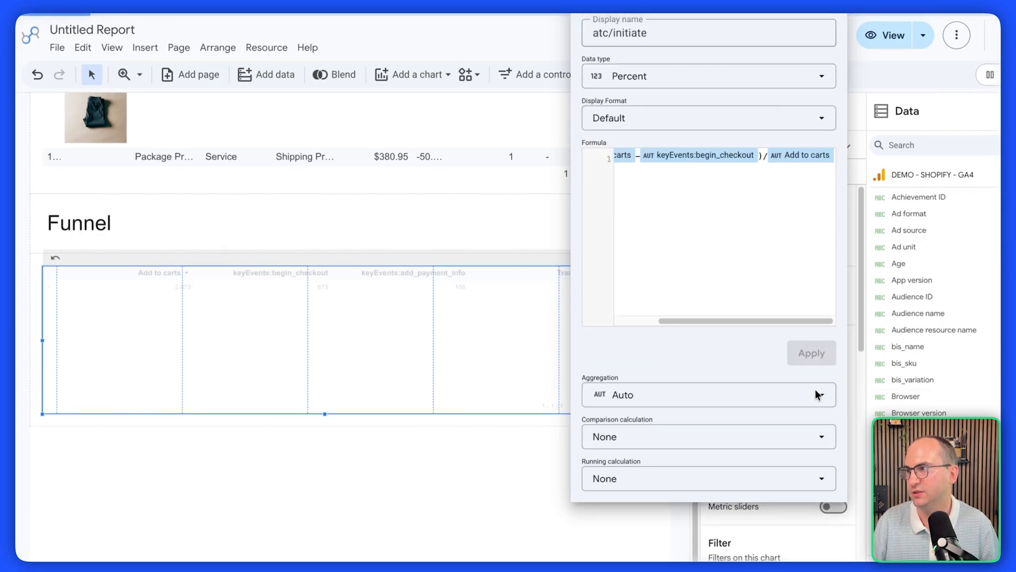
click(483, 493)
drag(757, 442, 762, 384)
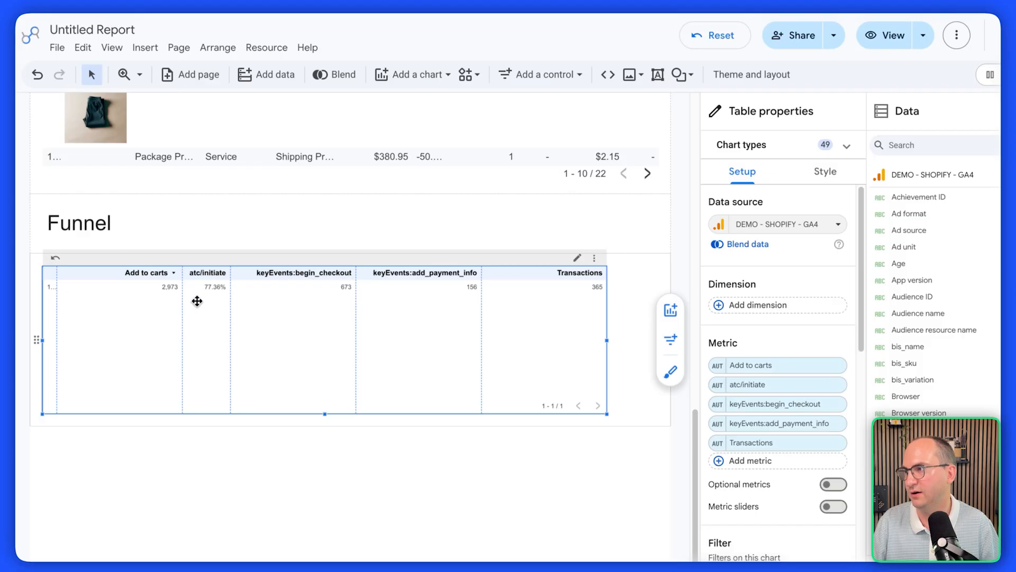
- Start another calculated metric for the Funnel table and name it "initiate/payment"
click(720, 461)
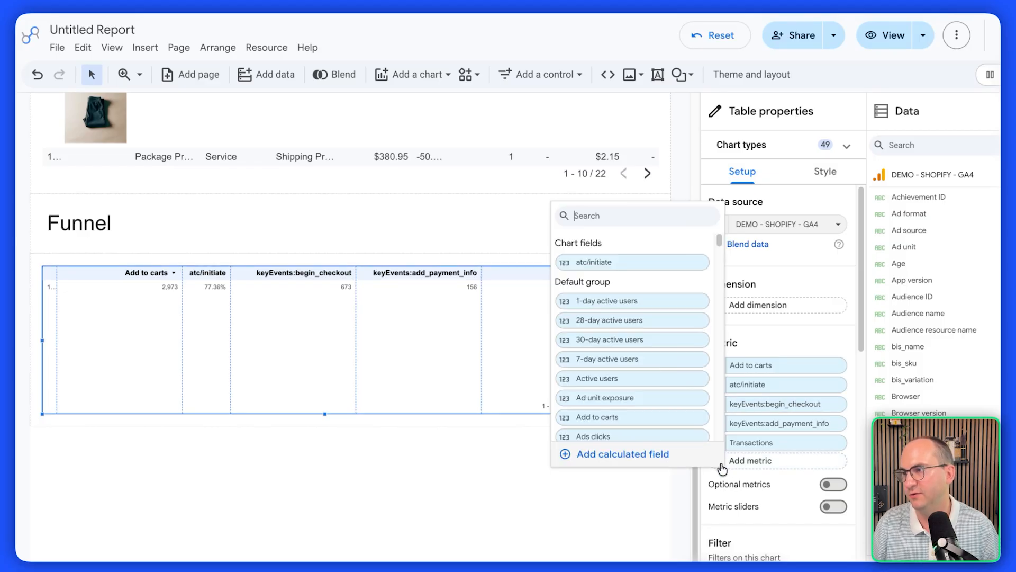
click(610, 454)
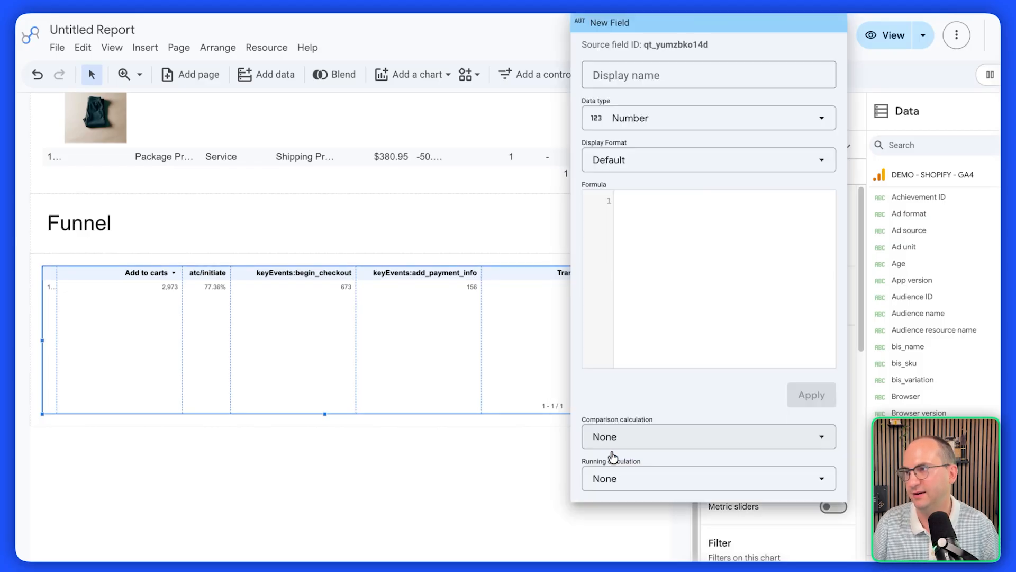
click(716, 75)
text(ini)
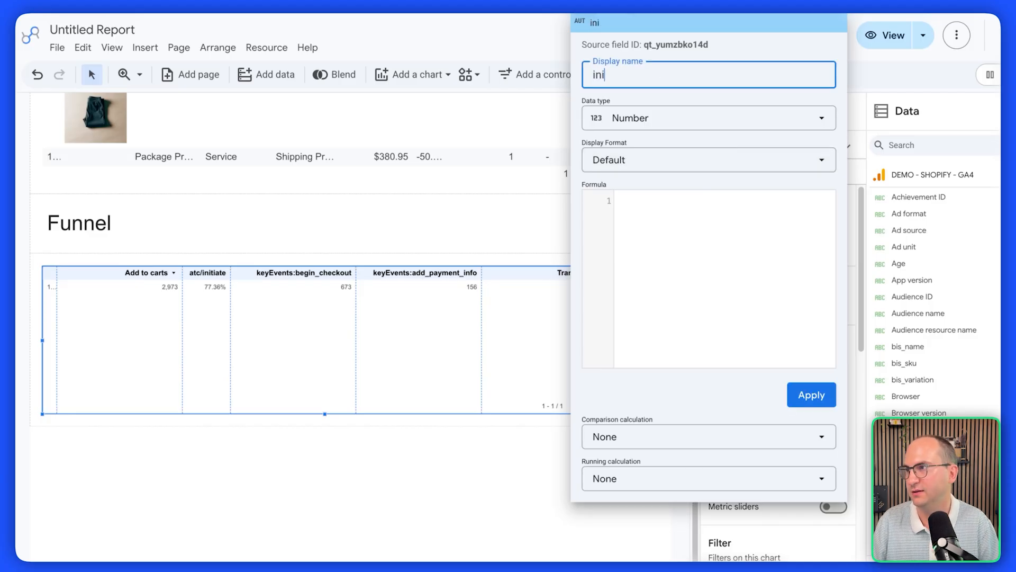
text(t)
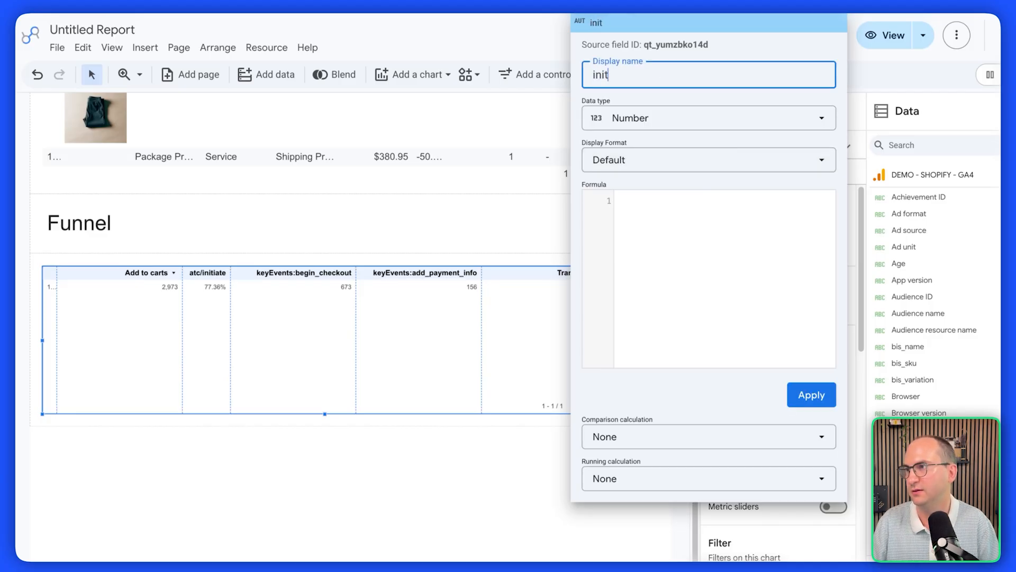
text(iate)
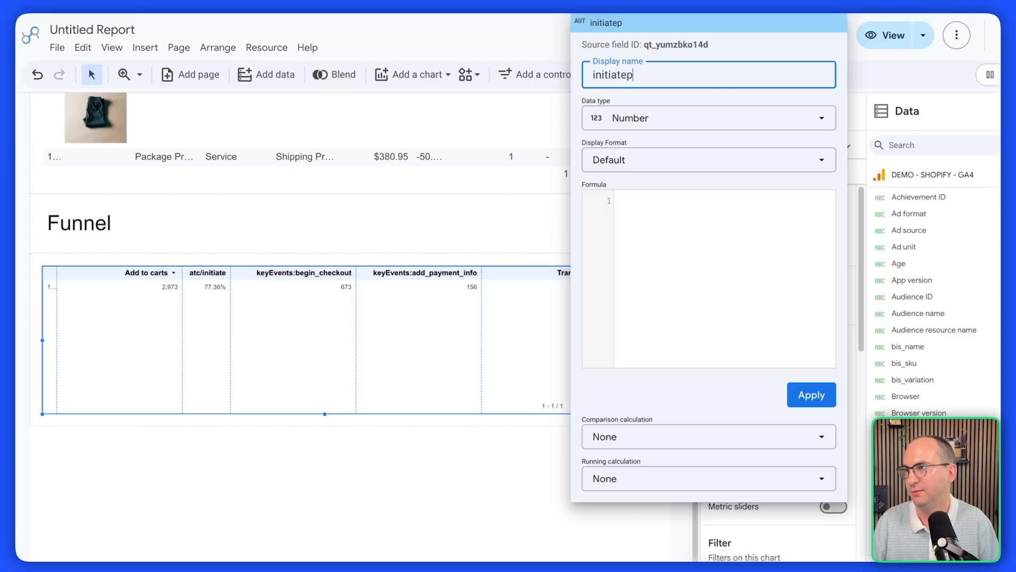
text(/pat)
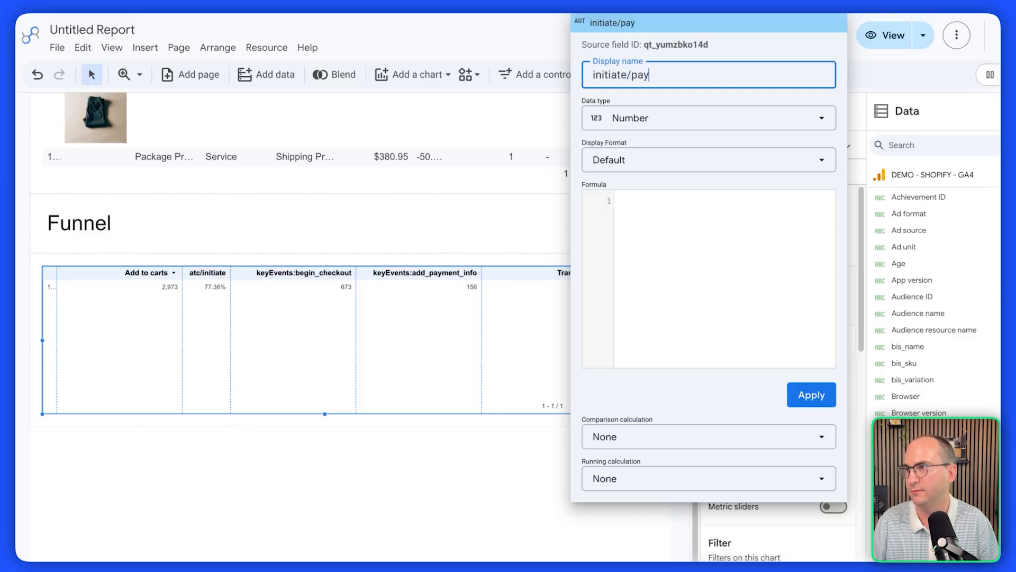
text(ment)
- Begin the initiate/payment formula with the keyEvents:begin_checkout metric followed by a division sign
click(675, 205)
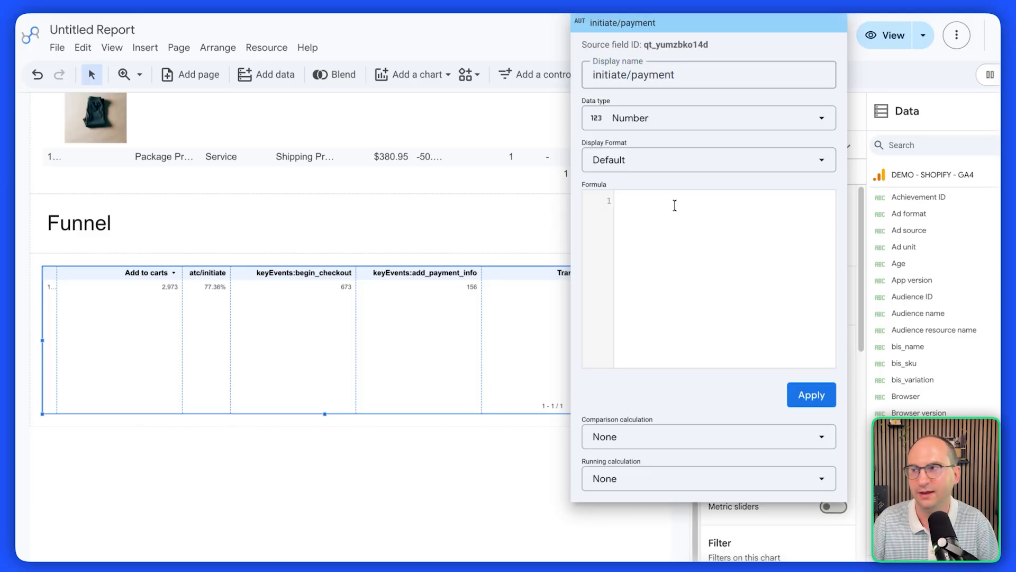
text(keyebent)
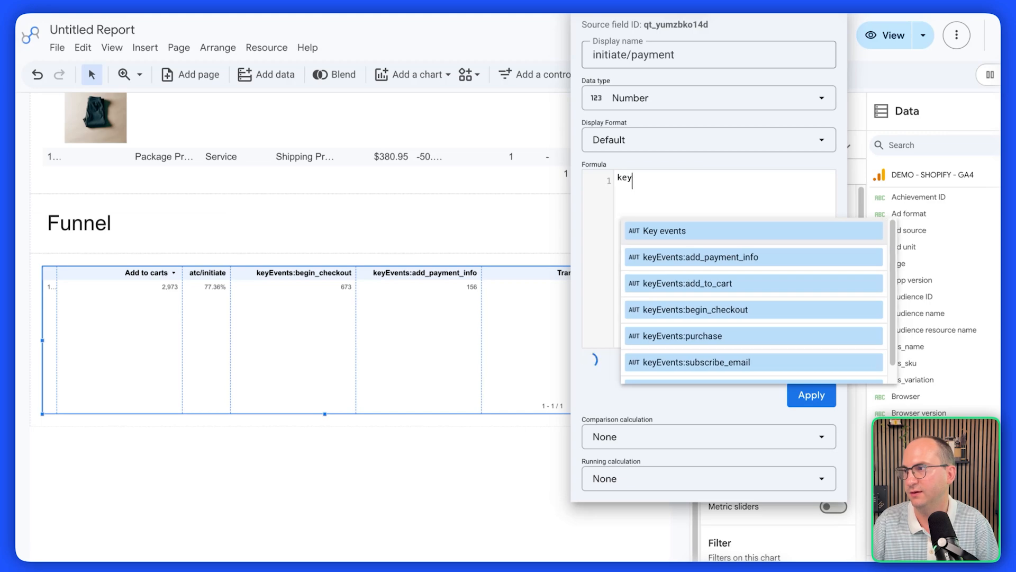
key(BackSpace)
key(BackSpace)
key(BackSpace)
key(BackSpace)
text(vents:be)
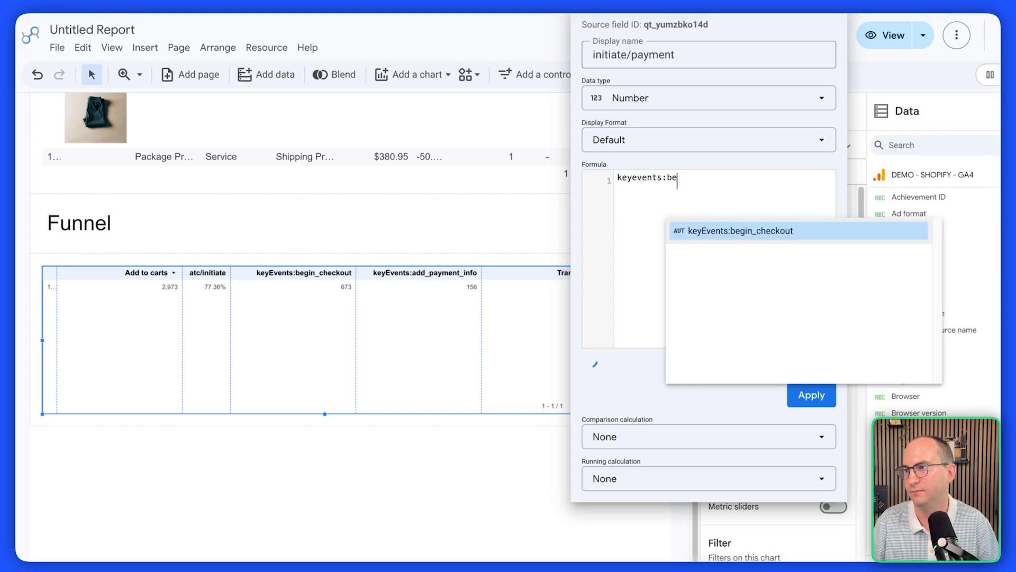
click(712, 233)
text(/)
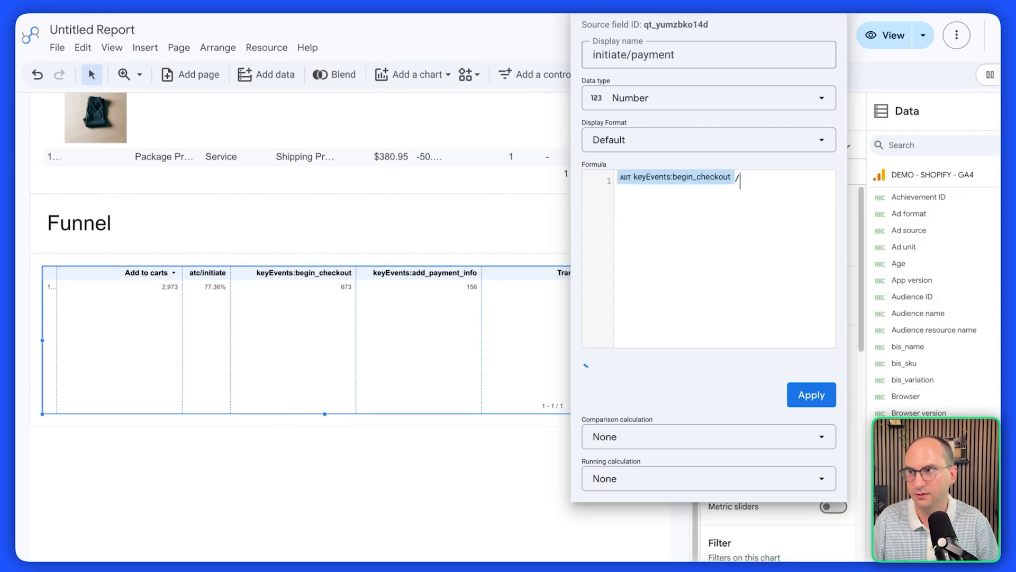
- Add keyEvents:add_payment_info after the division sign in the initiate/payment formula
text(pay)
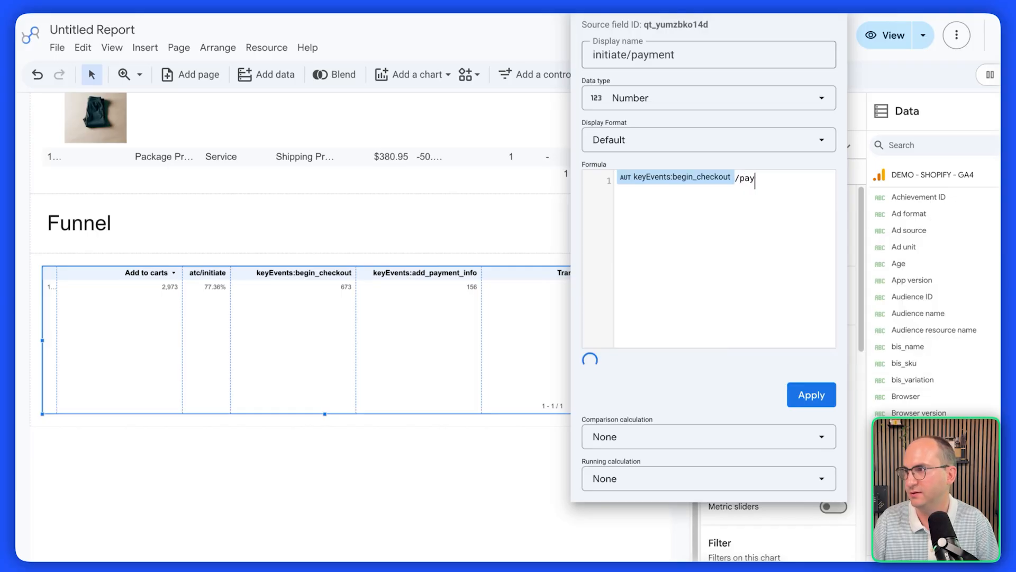
key(BackSpace)
key(BackSpace)
key(BackSpace)
text(keyevents:p)
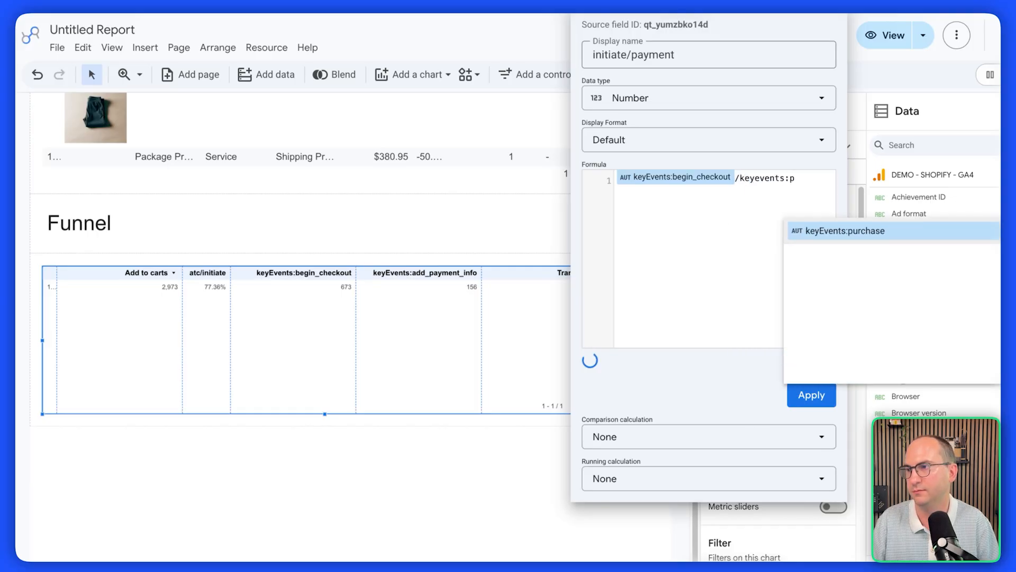
key(BackSpace)
text(add)
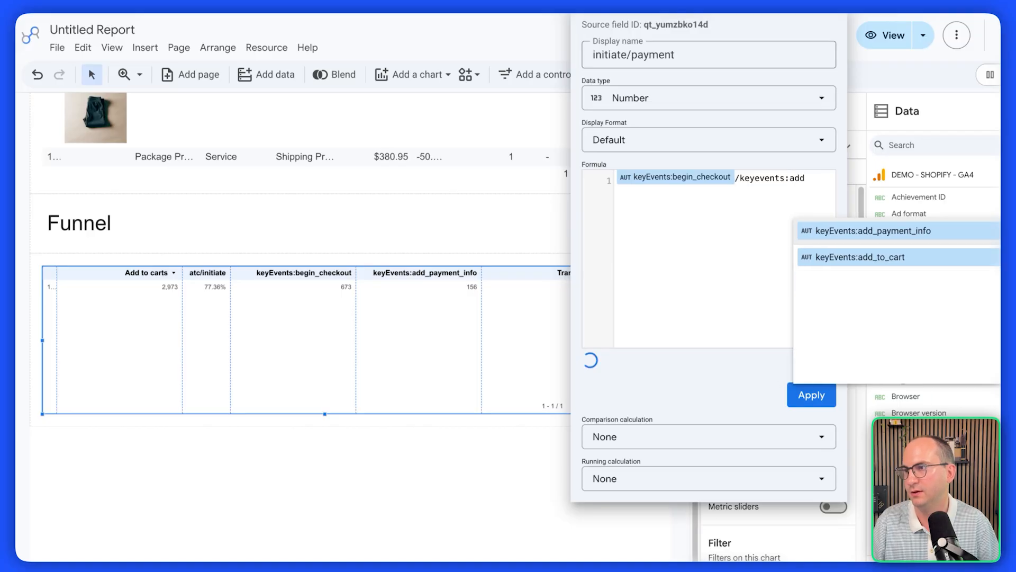
click(841, 231)
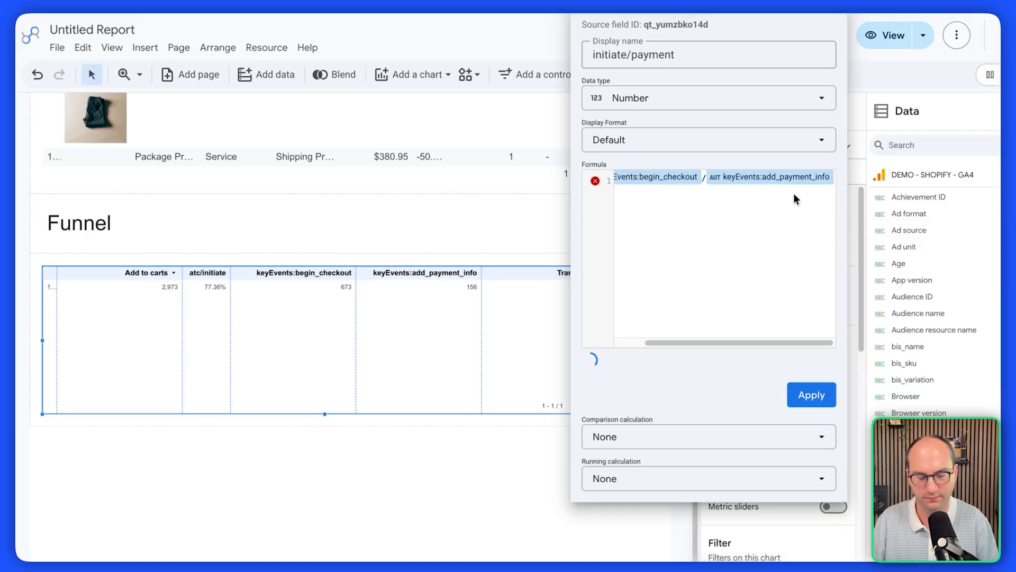
- Wrap the existing initiate/payment expression in parentheses and divide it by keyEvents:begin_checkout
scroll(706, 188, left, 2)
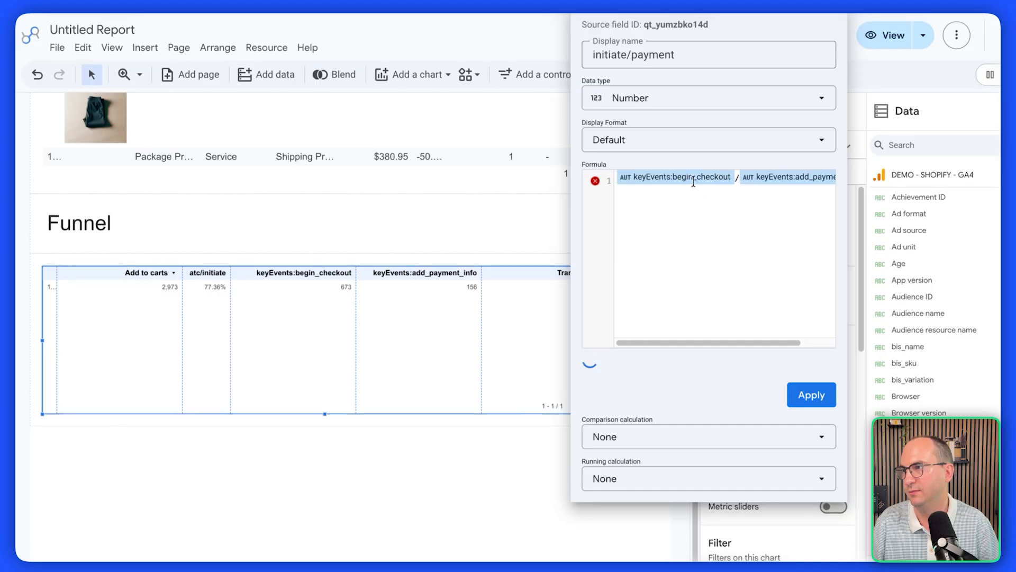
click(616, 177)
text(()
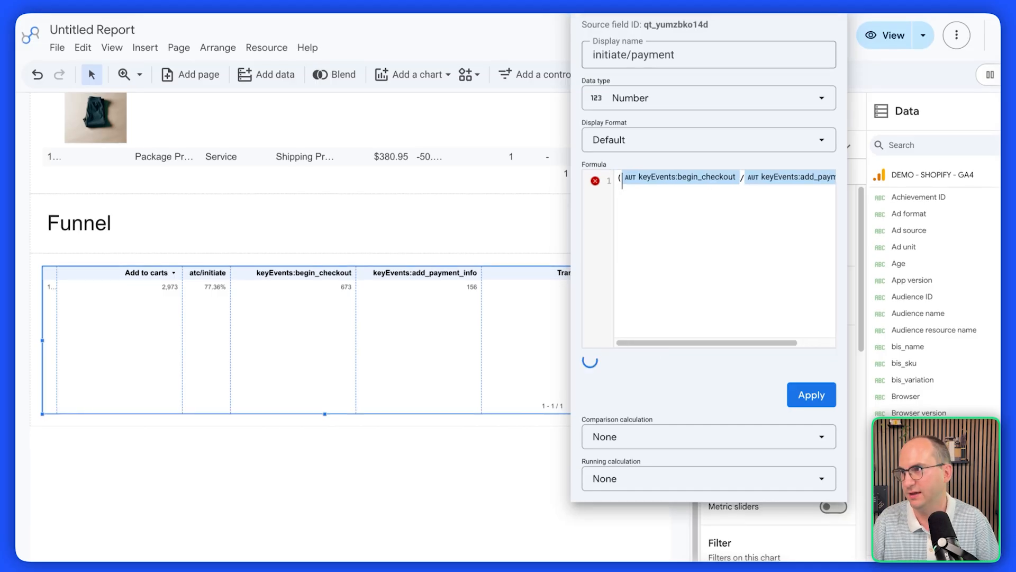
drag(763, 343, 820, 339)
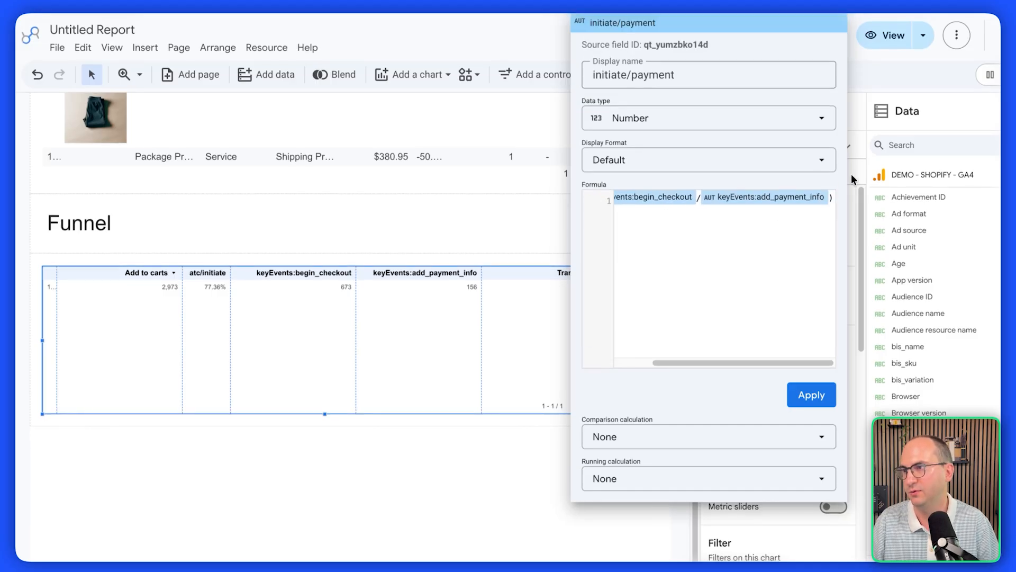
text(/)
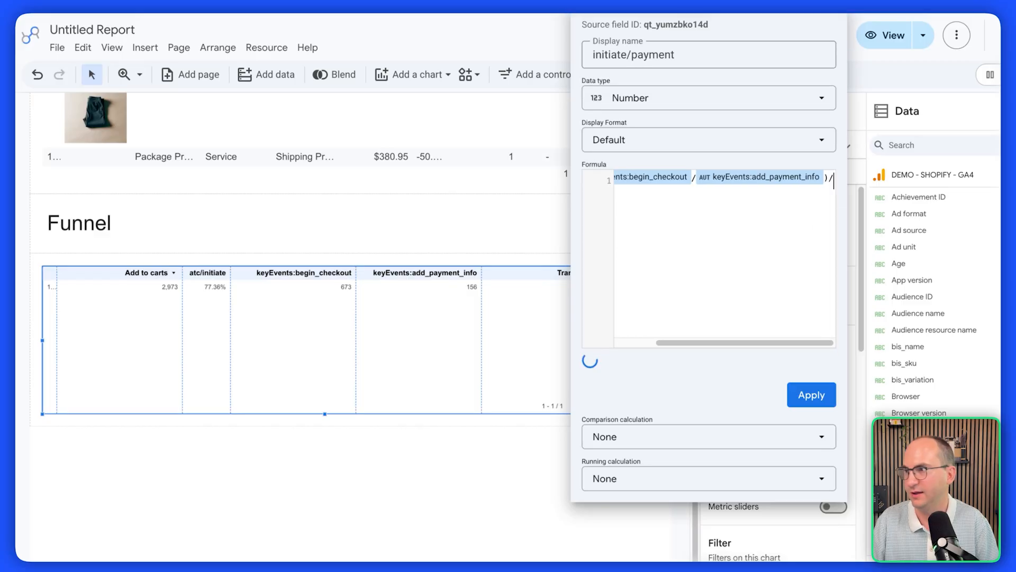
text(keyevents:be)
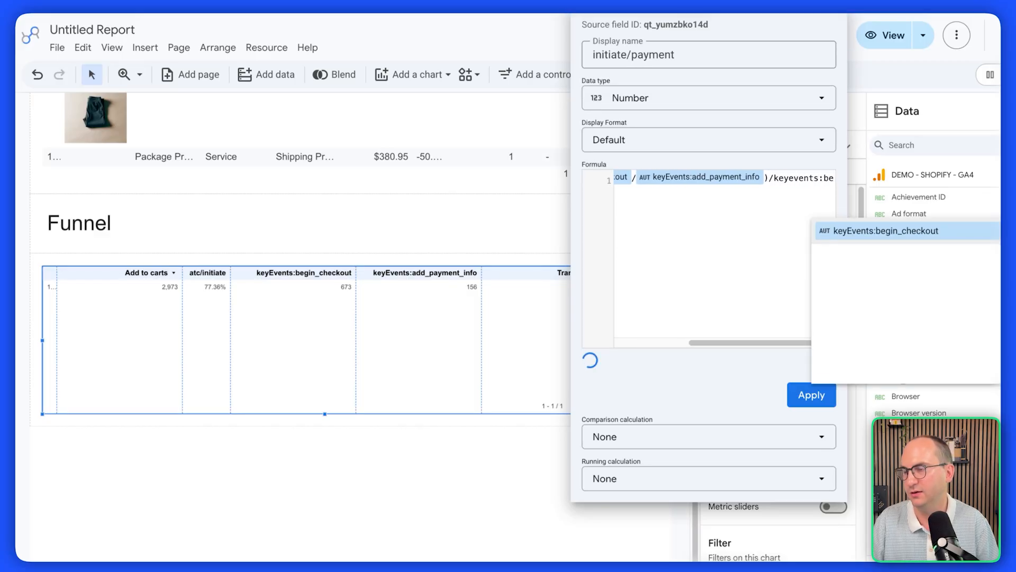
click(874, 231)
- Save the initiate/payment field as Percent and place its metric between keyEvents:begin_checkout and keyEvents:add_payment_info
click(729, 99)
mouse_move(680, 132)
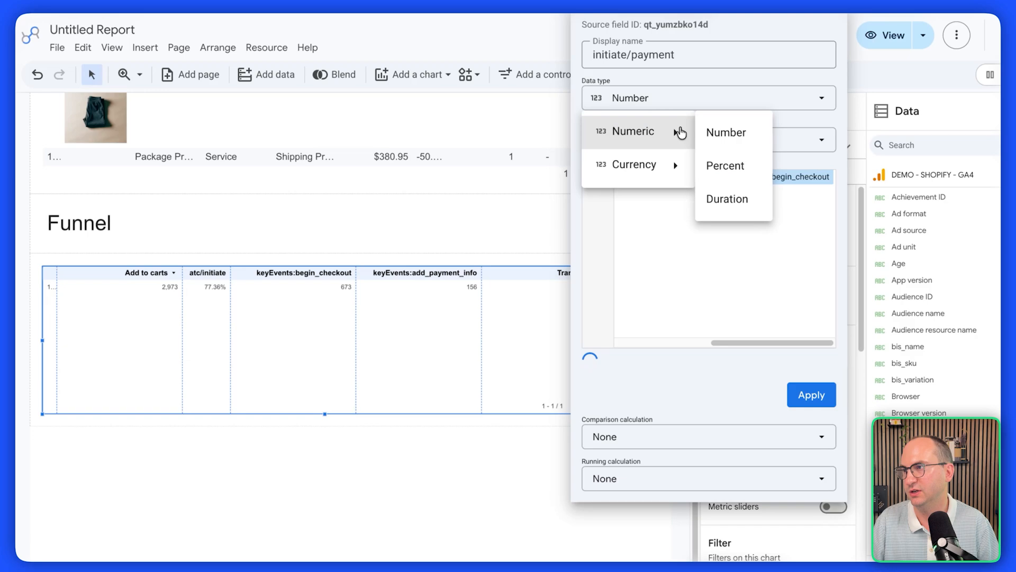
click(726, 166)
click(810, 402)
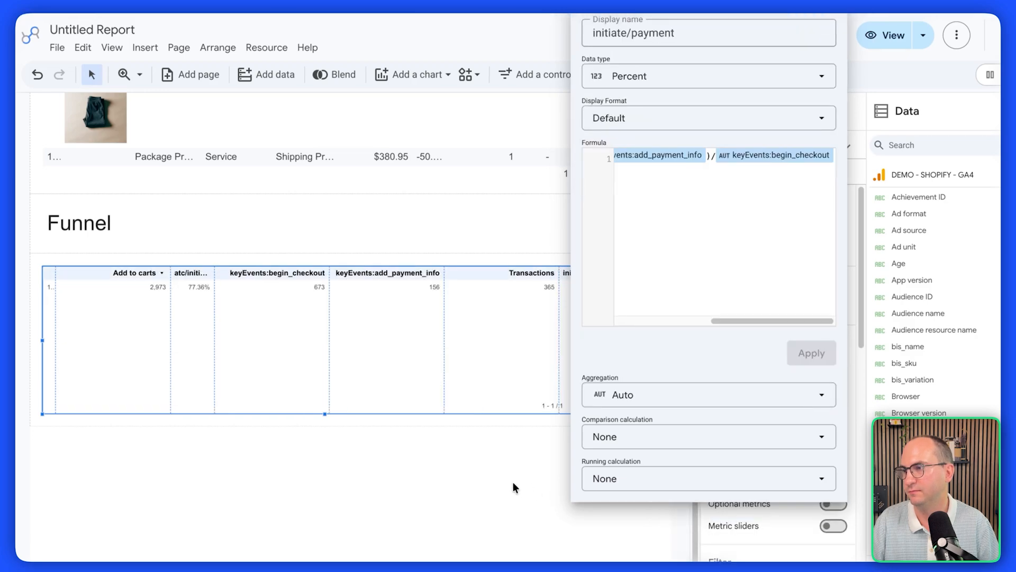
drag(783, 455, 778, 424)
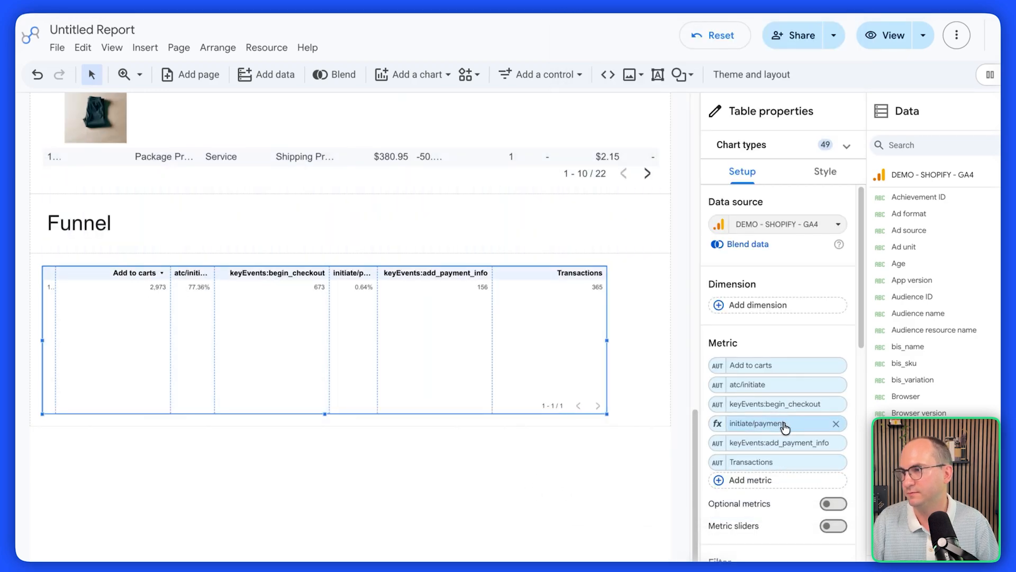
- Start another calculated metric for the Funnel table and name it "payment/purchase"
click(720, 482)
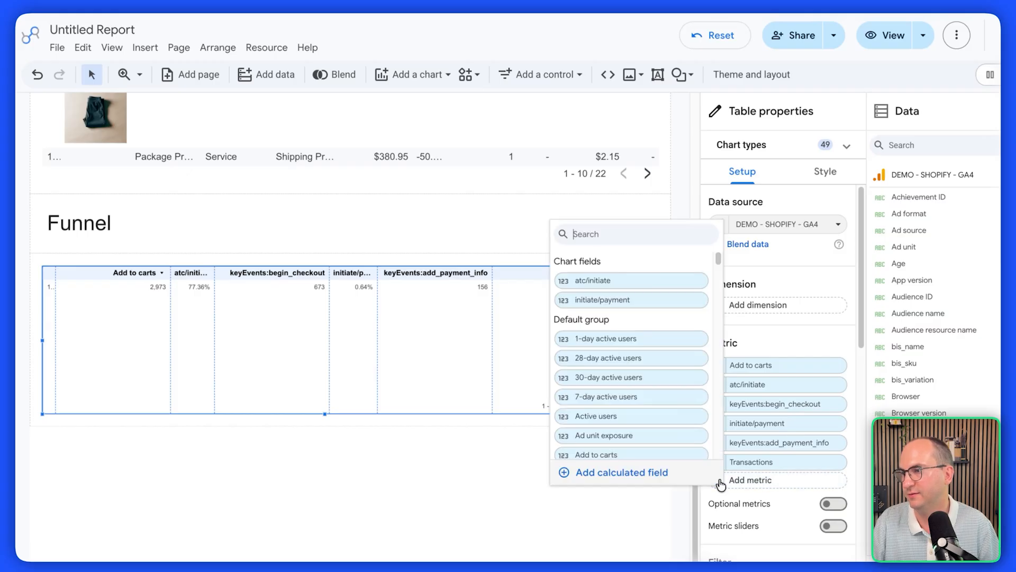
click(622, 473)
click(692, 78)
text(pay)
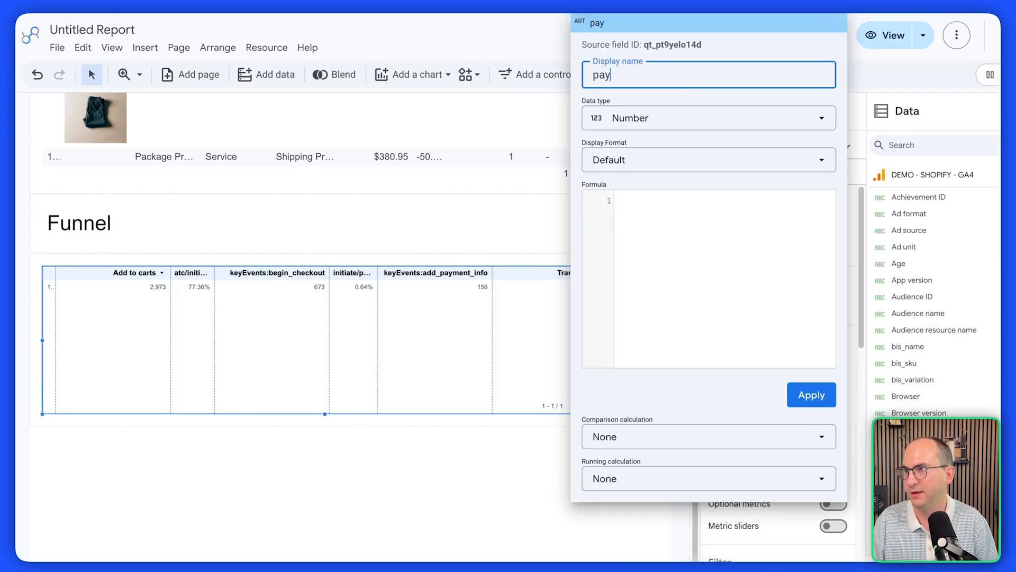
text(ment/purchase)
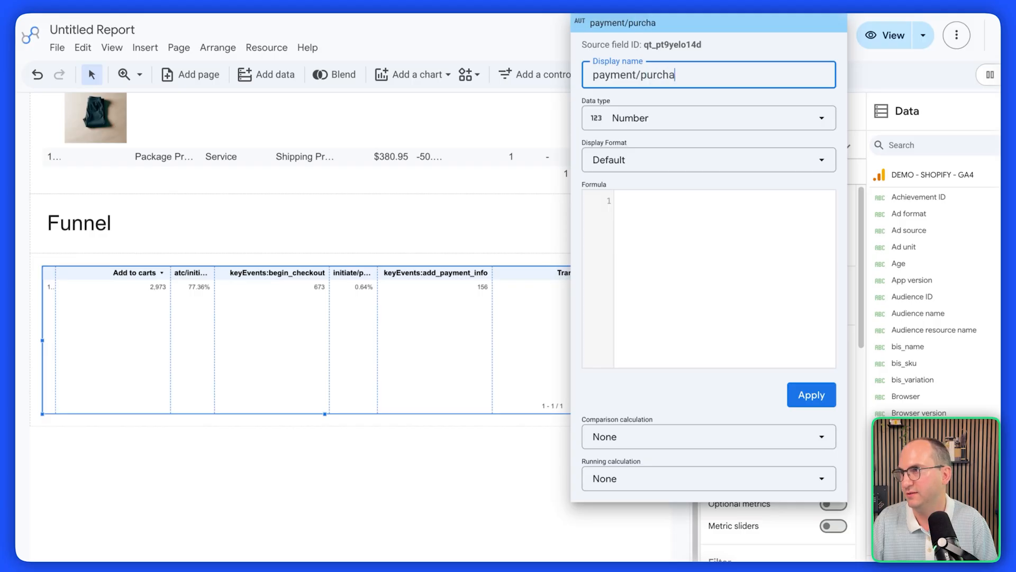
- Apply the formula (keyEvents:add_payment_info - Transactions) / keyEvents:add_payment_info to the payment/purchase field
click(733, 209)
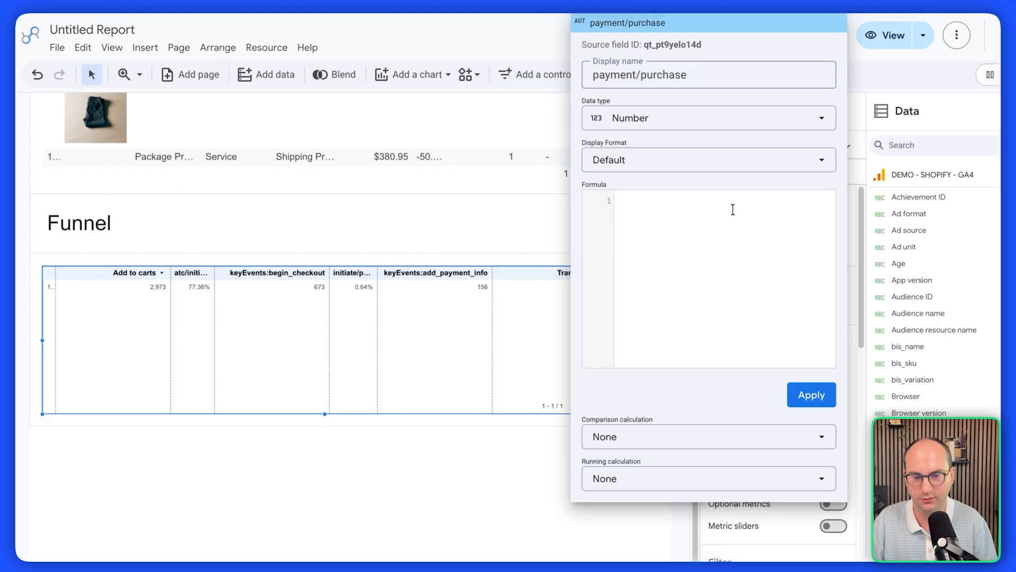
text((keye)
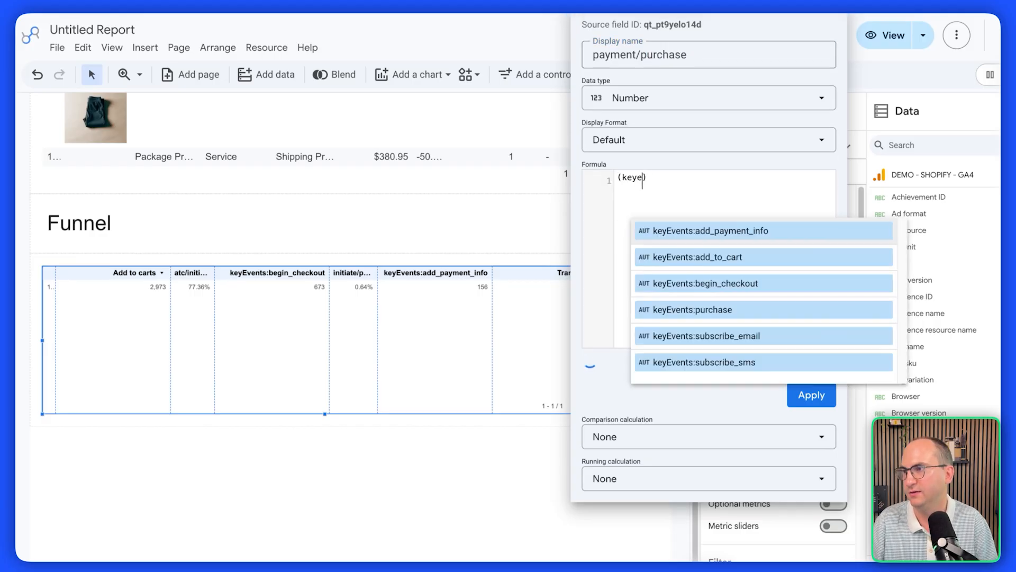
text(vent:)
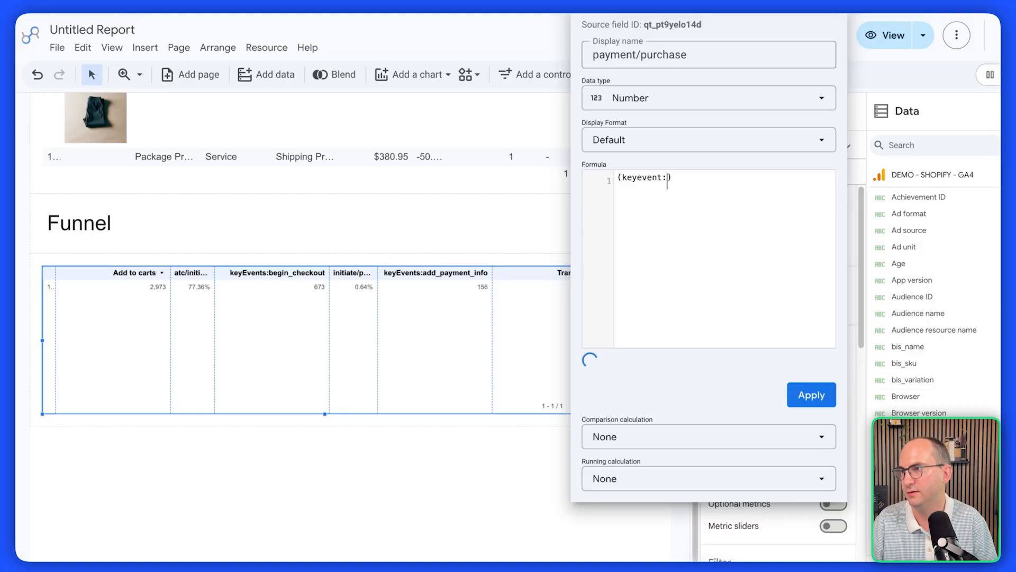
key(BackSpace)
text(s:a)
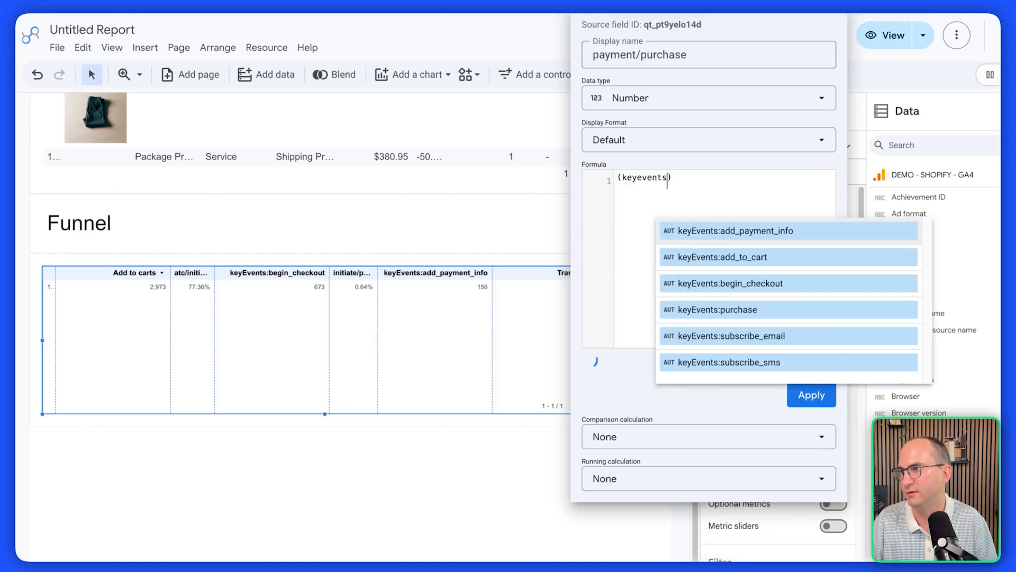
text(dd)
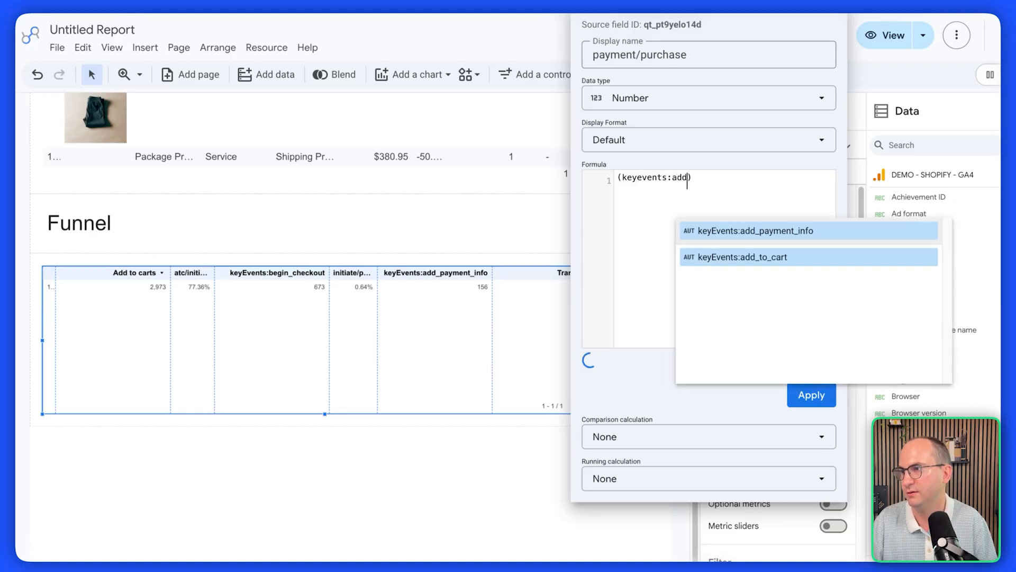
click(787, 231)
text(-tran)
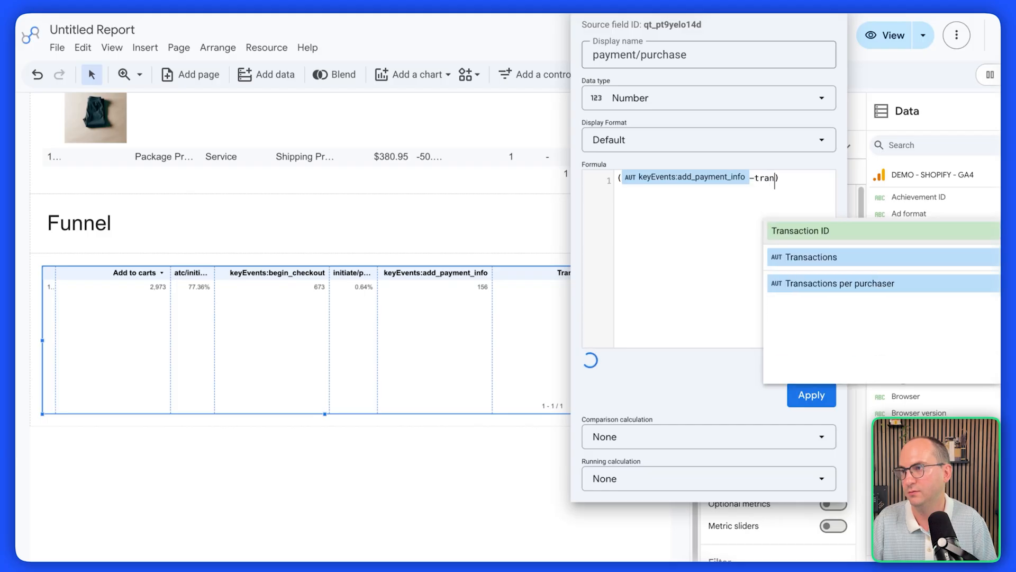
click(813, 255)
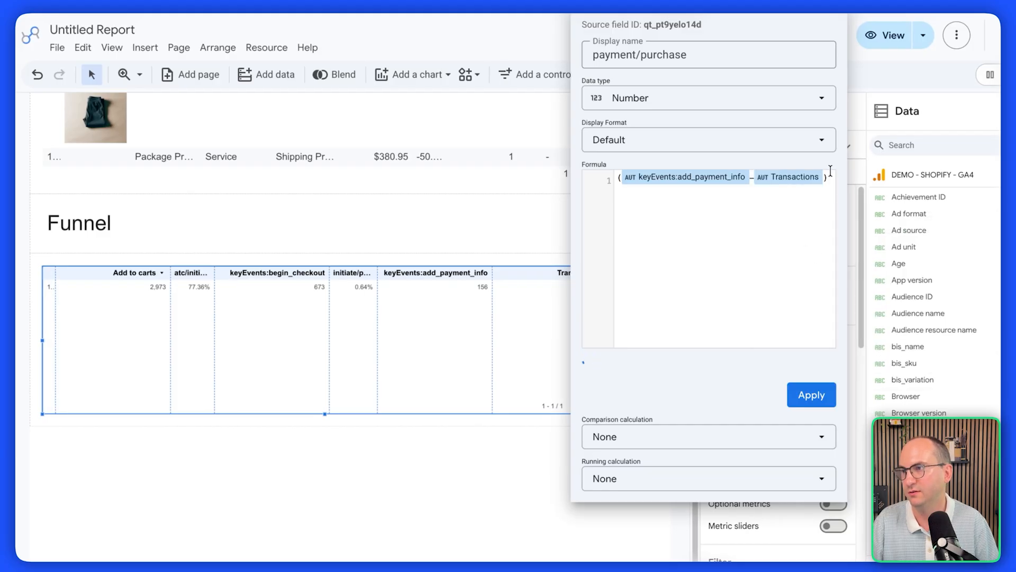
text()/keyevents)
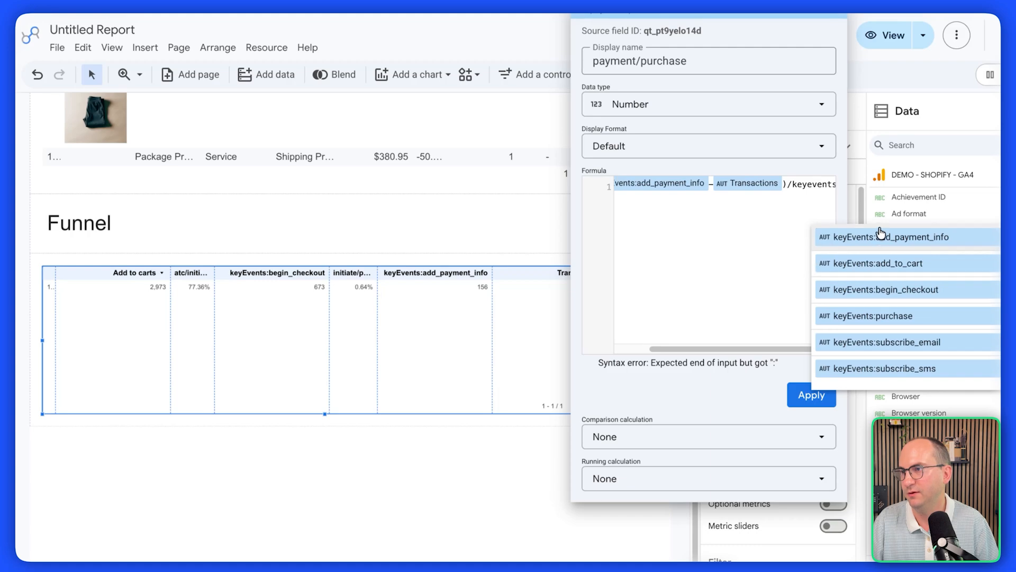
click(876, 233)
click(810, 402)
- Set the payment/purchase field's data type to Percent and save the change
click(692, 78)
mouse_move(674, 105)
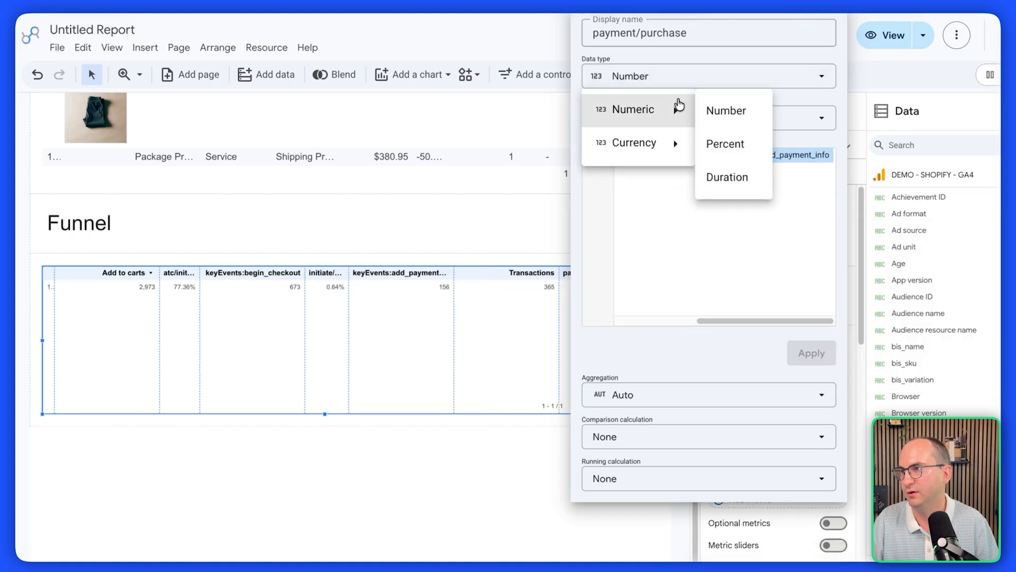
click(725, 143)
click(812, 353)
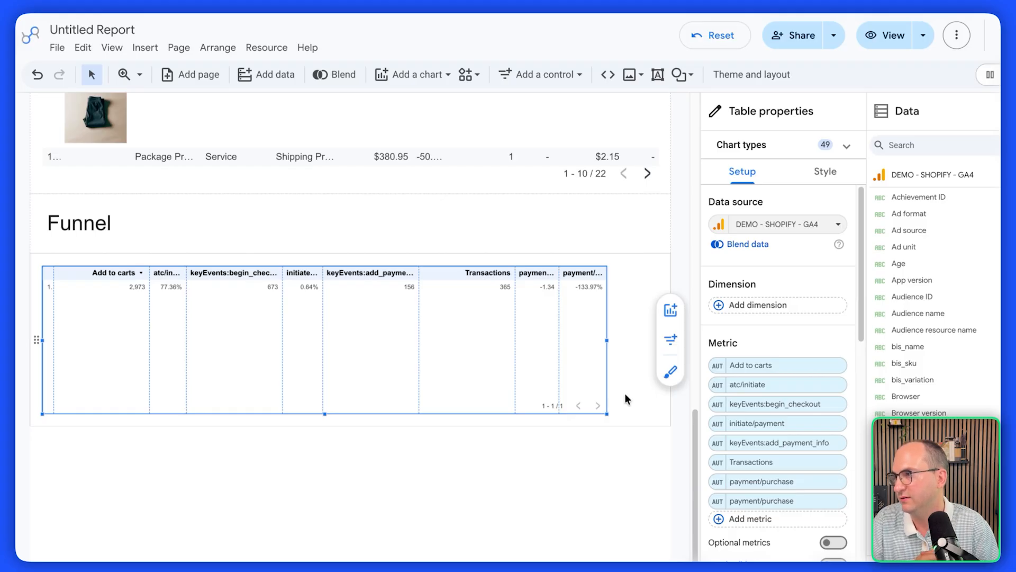
- Try replacing the Funnel table's Transactions metric with Ecommerce purchases
click(757, 462)
click(770, 139)
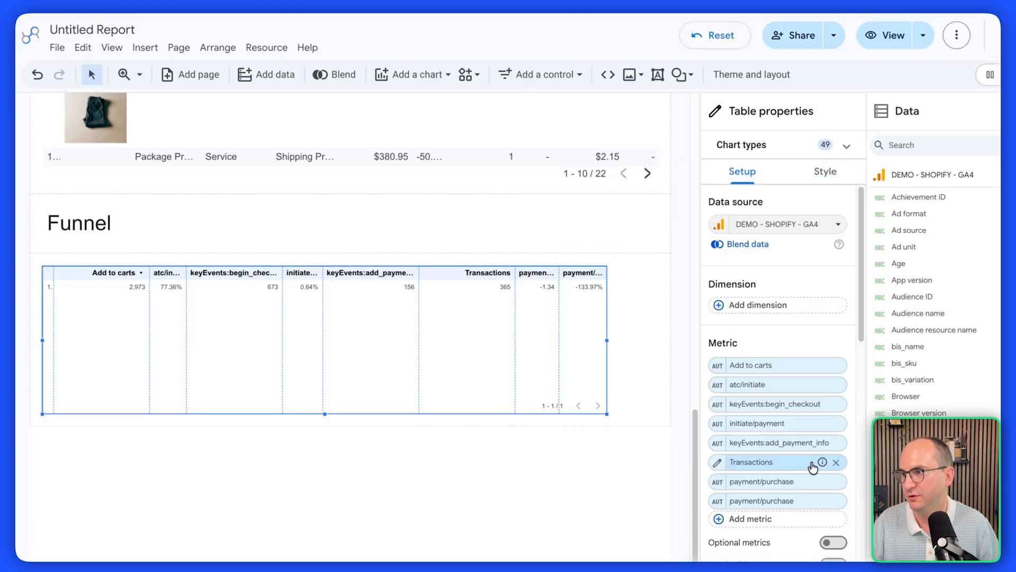
click(764, 463)
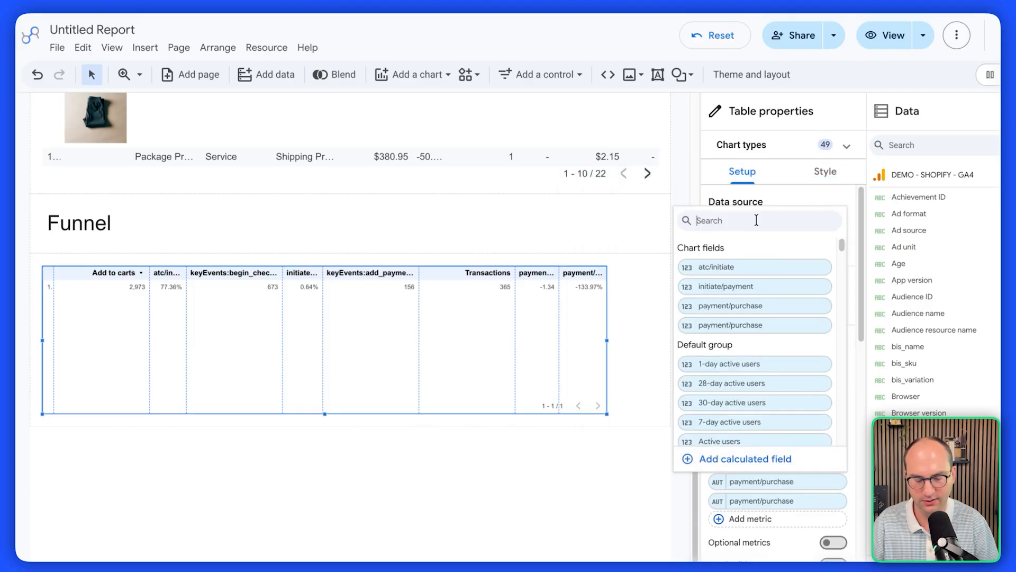
text(purchases)
click(757, 268)
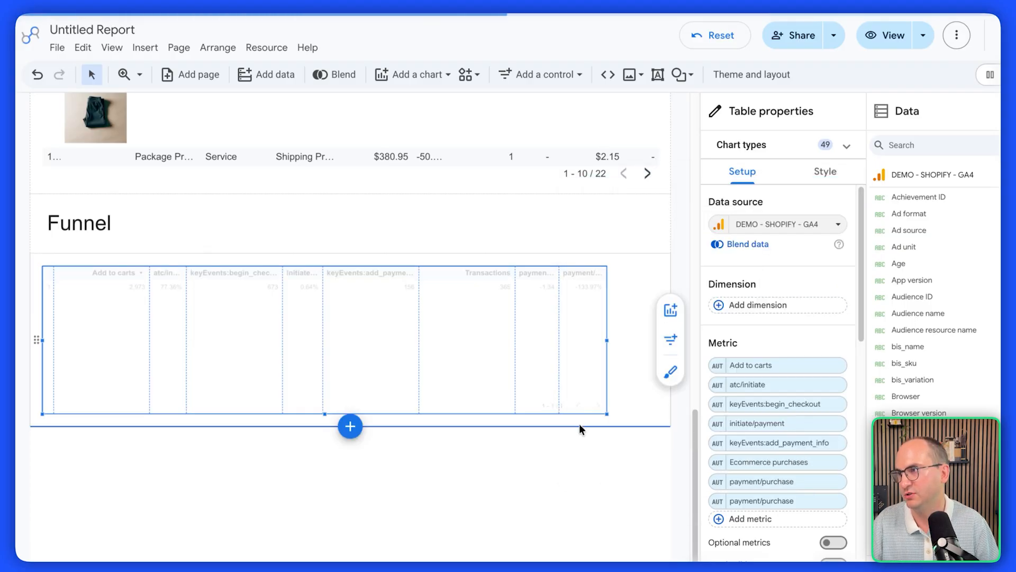
key(ctrl+z)
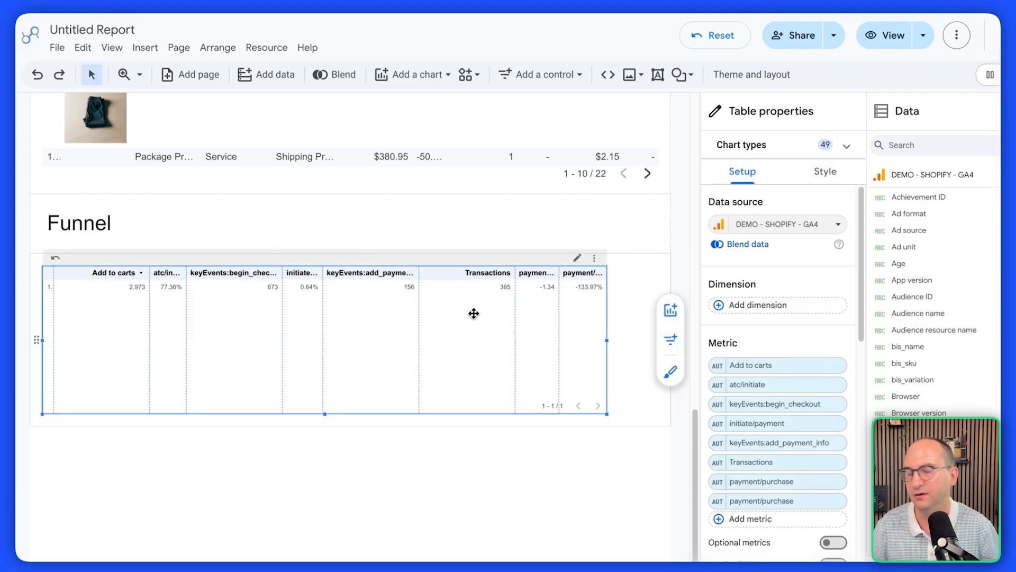
- Distribute the Funnel table's columns evenly and place the payment/purchase metric between keyEvents:add_payment_info and Transactions
right_click(473, 313)
mouse_move(461, 333)
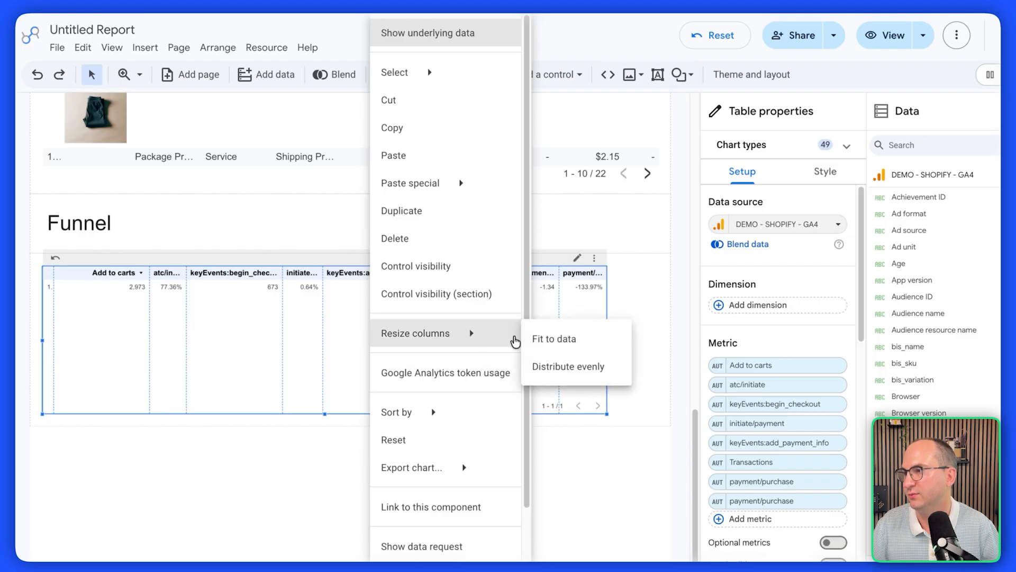
click(551, 365)
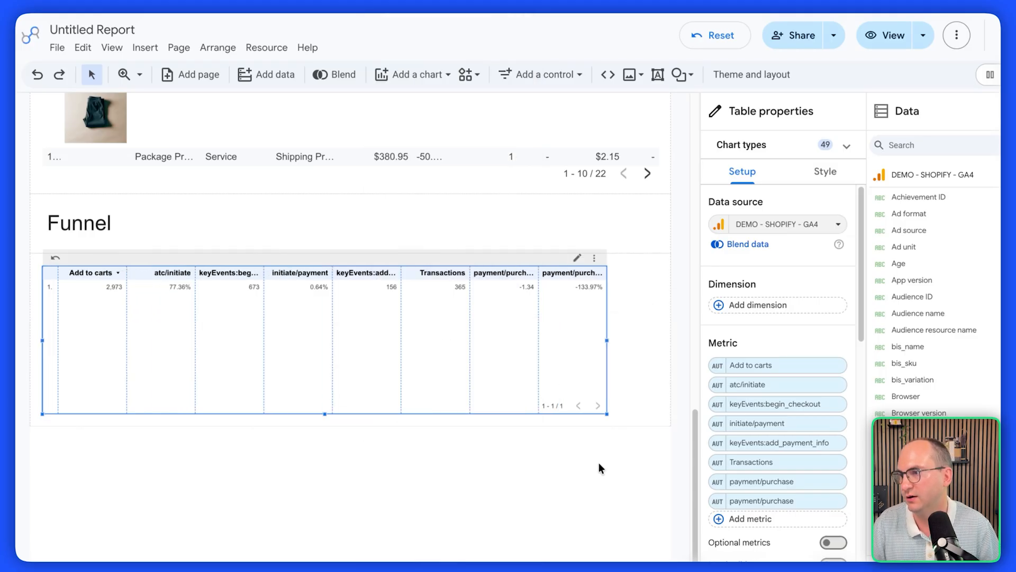
drag(756, 500, 760, 471)
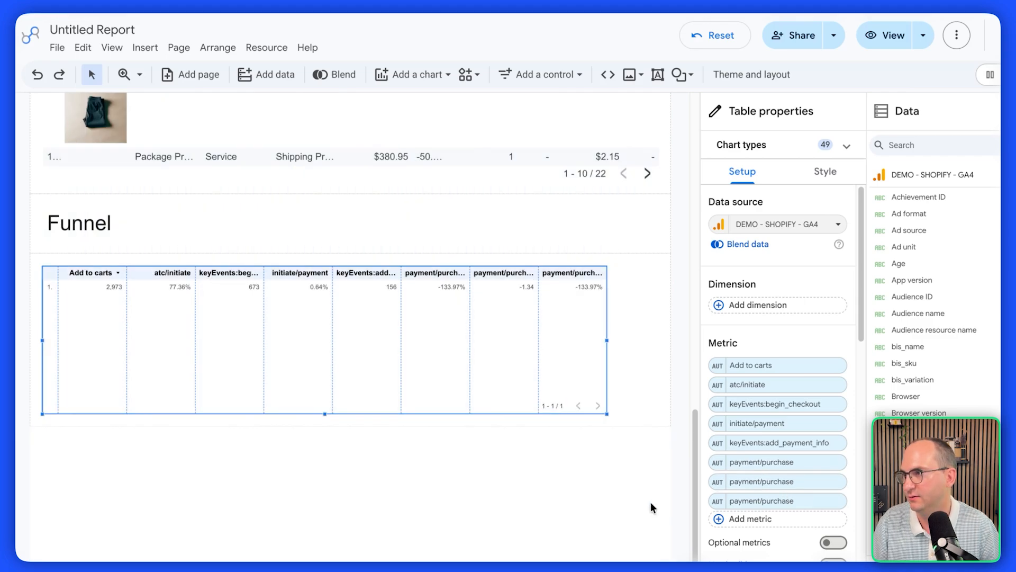
click(621, 504)
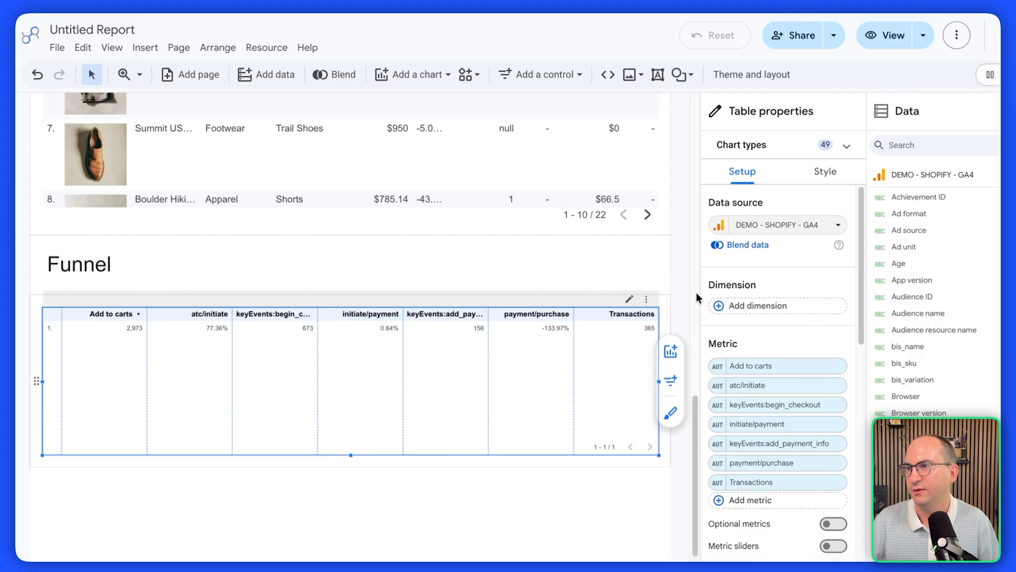
- Increase the font size of the Funnel table's labels to 18px, and enlarge it further
click(826, 172)
scroll(790, 356, down, 5)
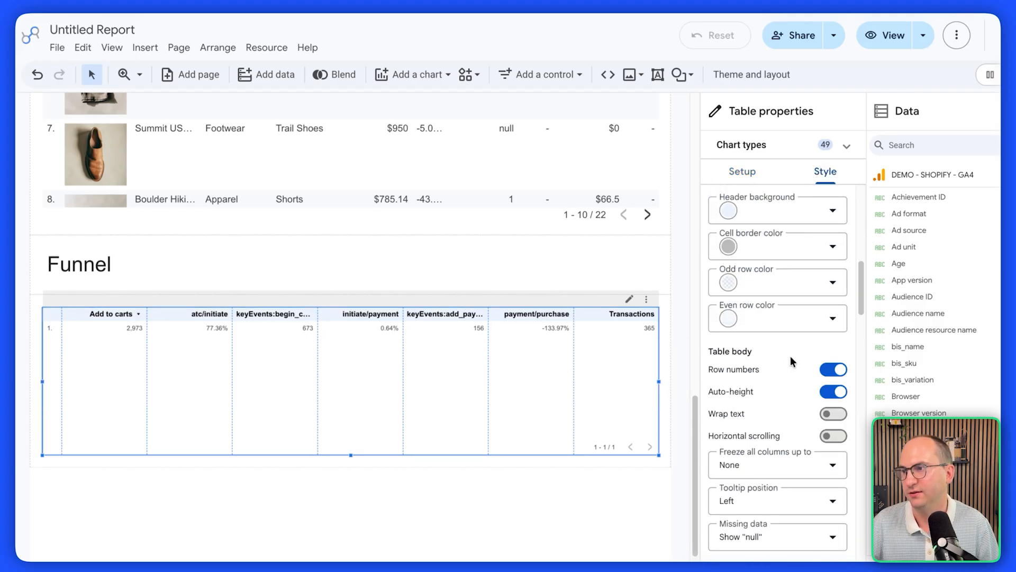
scroll(790, 356, down, 3)
scroll(789, 356, up, 8)
click(794, 414)
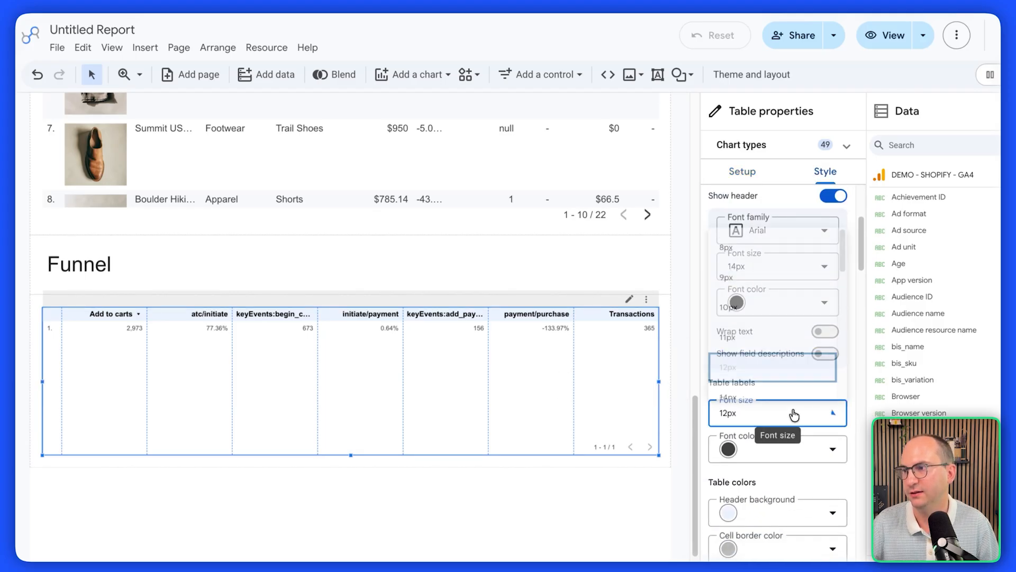
scroll(760, 340, down, 1)
click(761, 363)
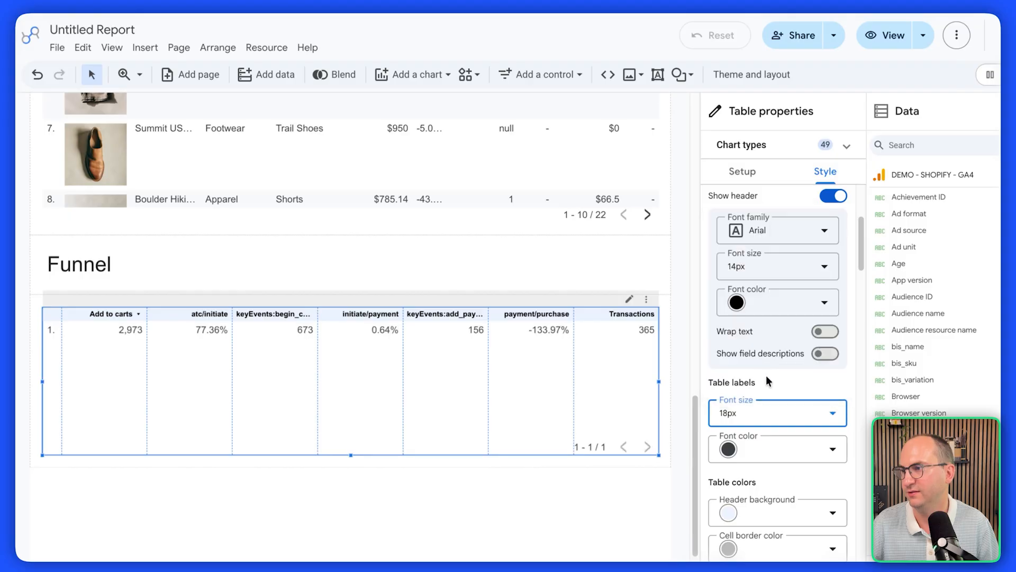
click(789, 411)
scroll(762, 368, down, 1)
click(762, 370)
key(Escape)
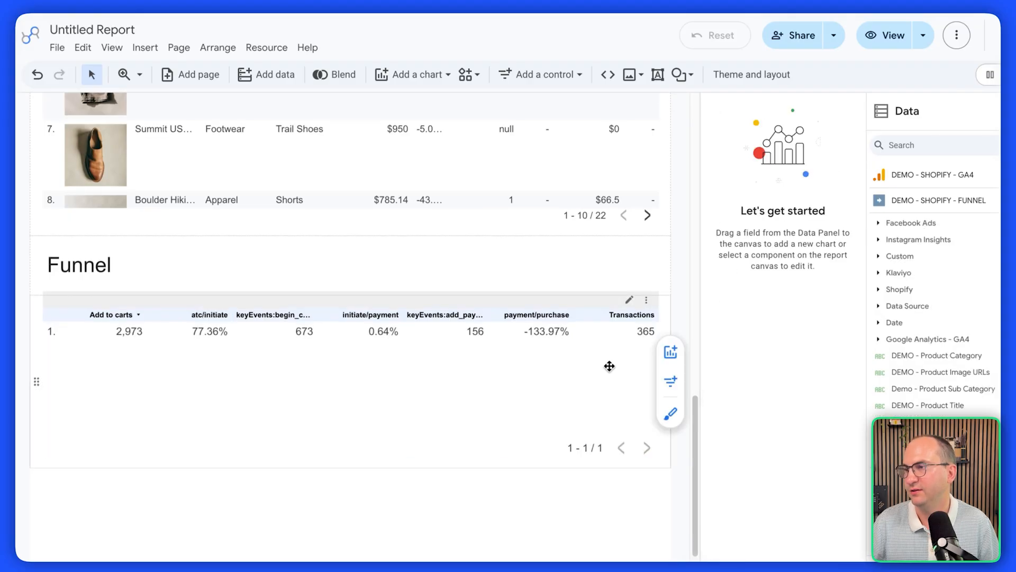
click(524, 363)
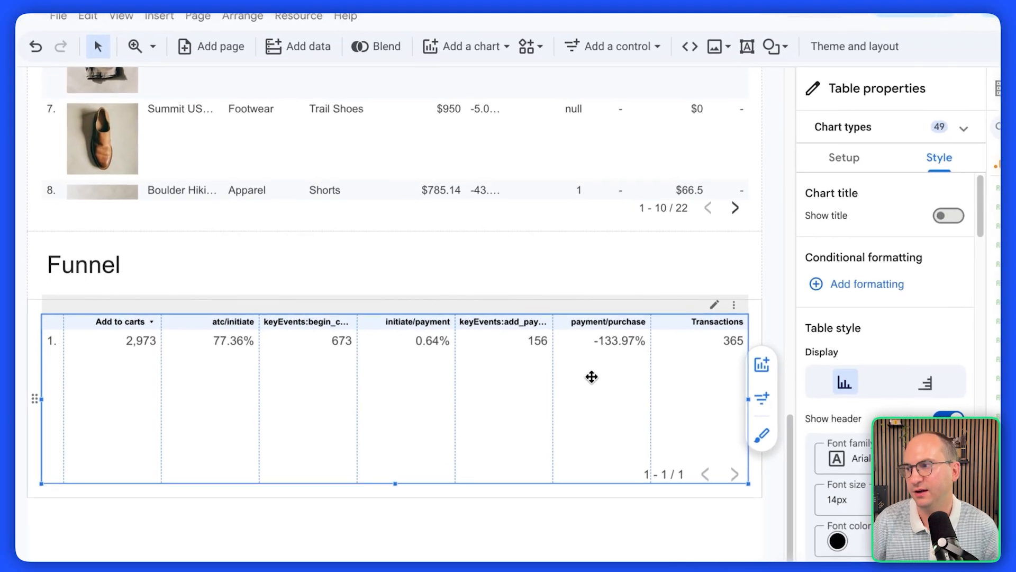
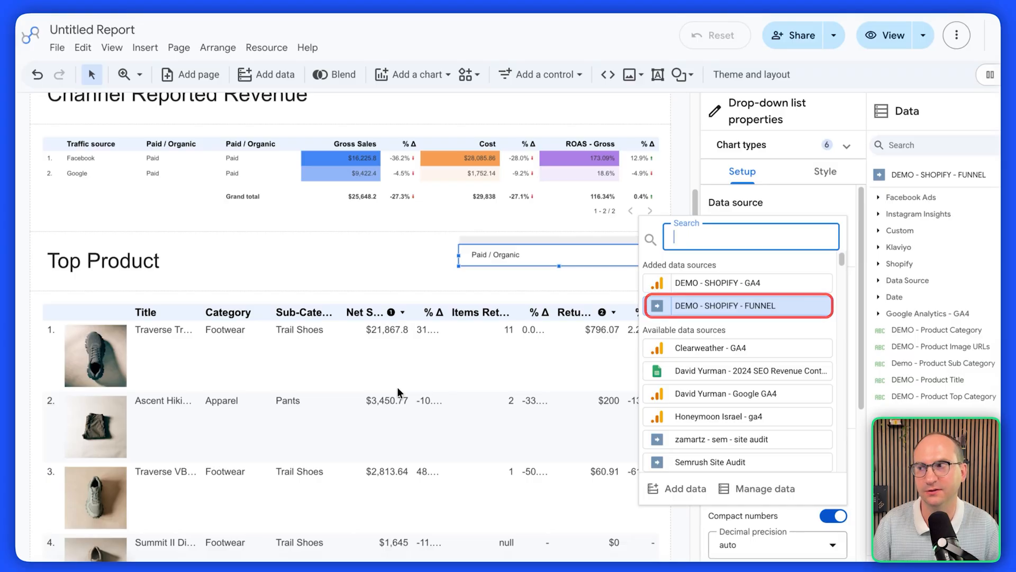
- Switch the Top Product drop-down's data source to DEMO - SHOPIFY - FUNNEL and its control field to DEMO - Product Top Category
click(710, 305)
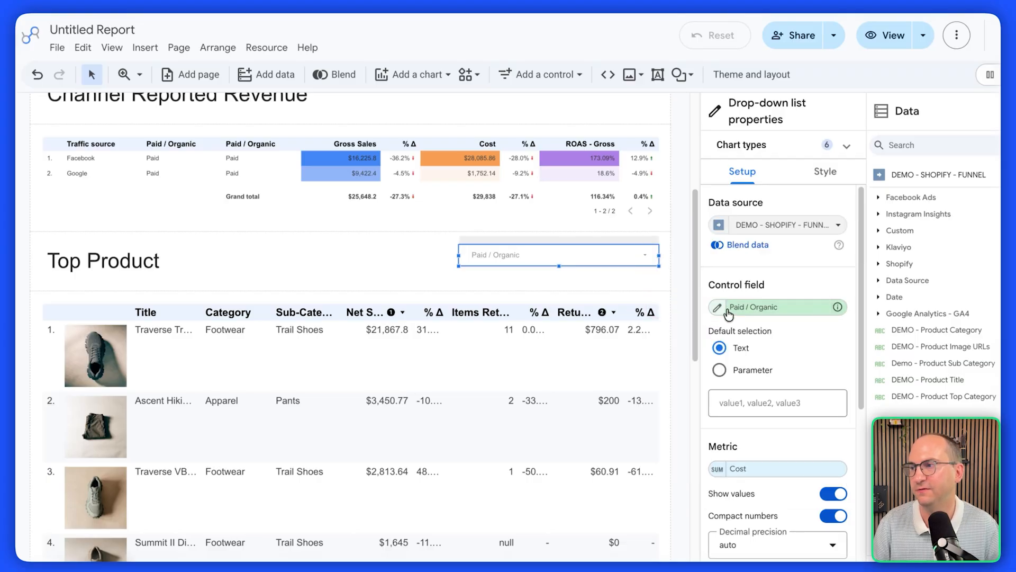
click(762, 308)
text(top)
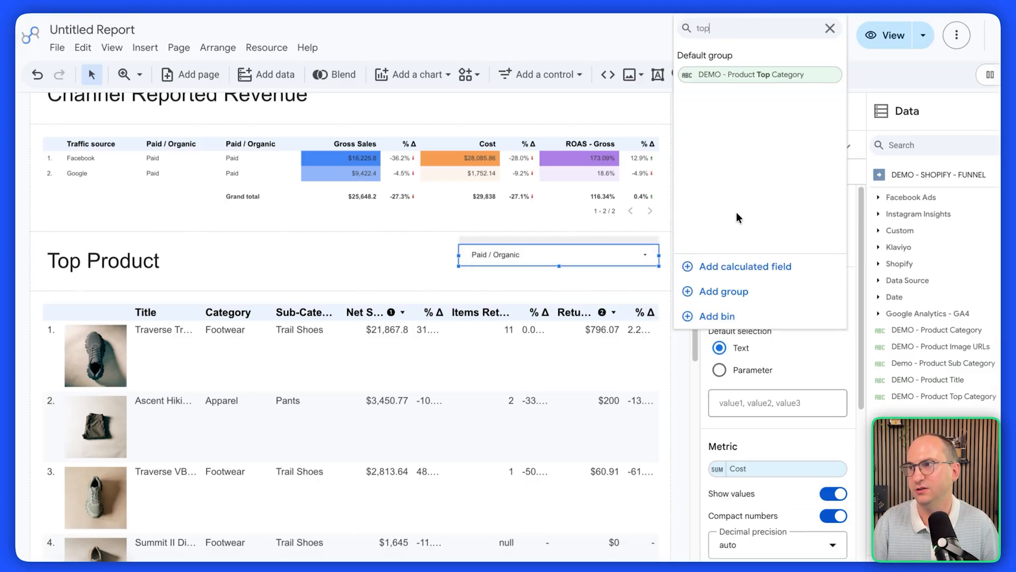
click(760, 78)
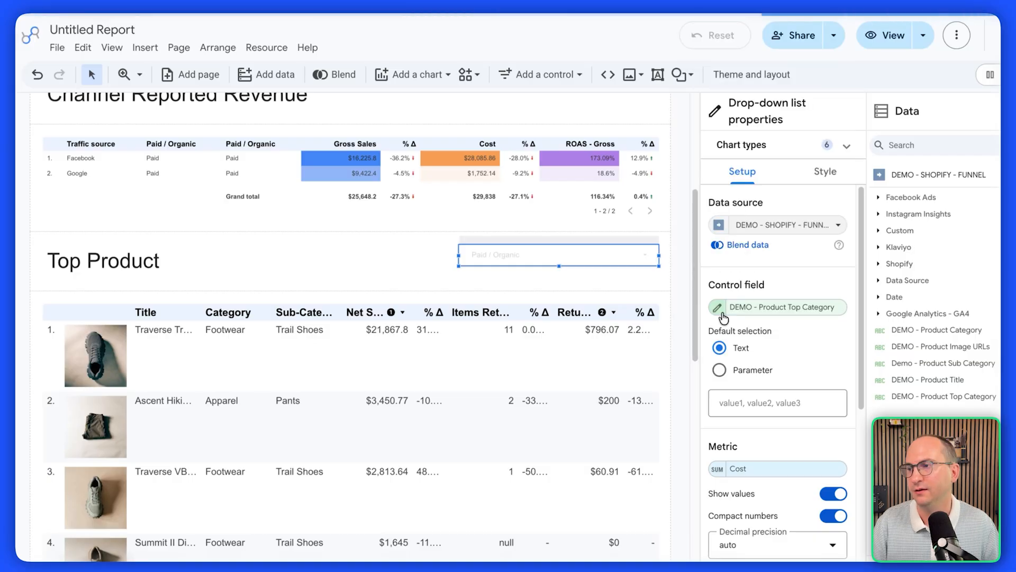
- Rename the Top Product drop-down's control field as "Category" and remove its Cost metric
click(715, 307)
click(699, 357)
text(Category)
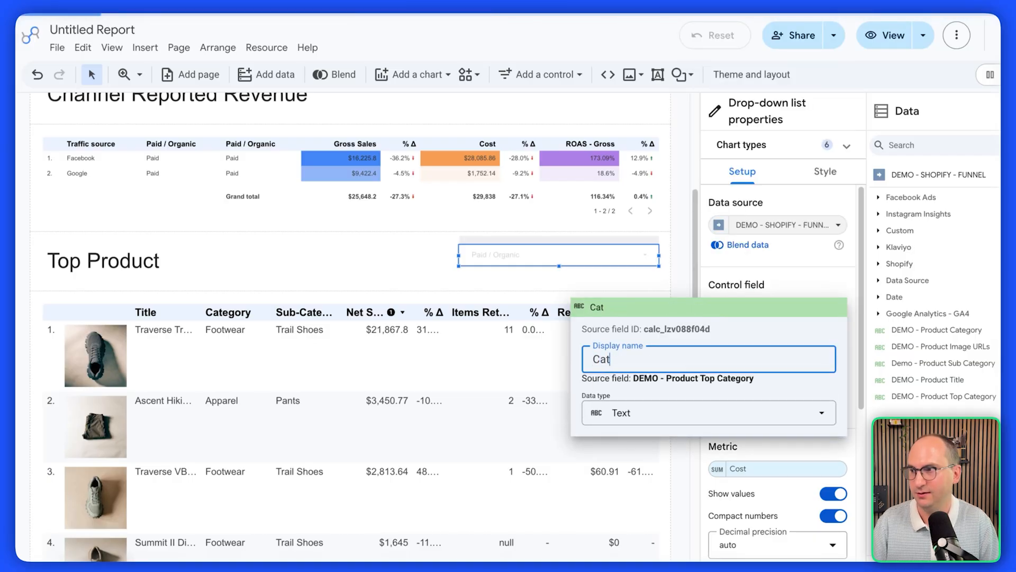
click(682, 254)
click(681, 251)
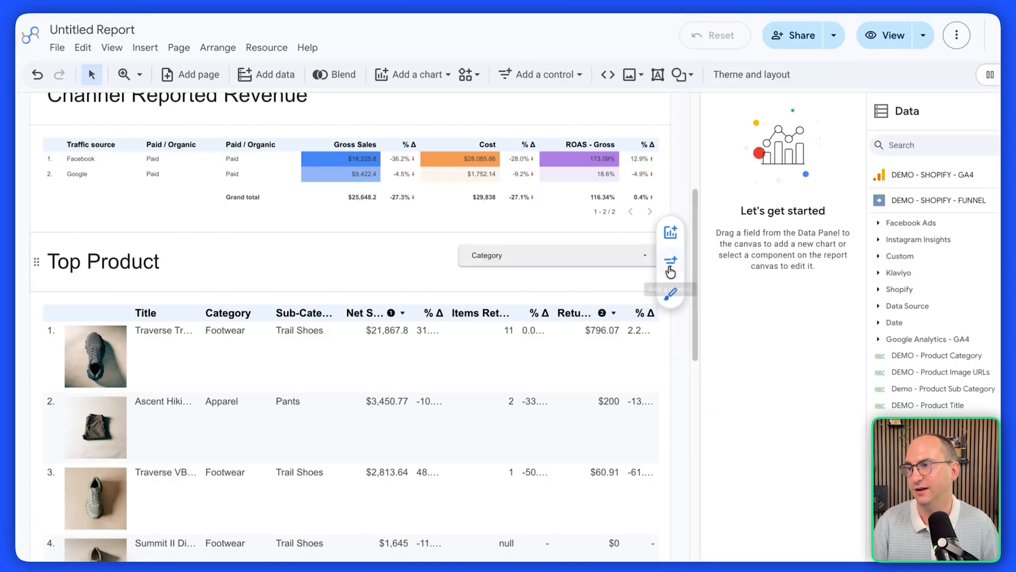
click(639, 265)
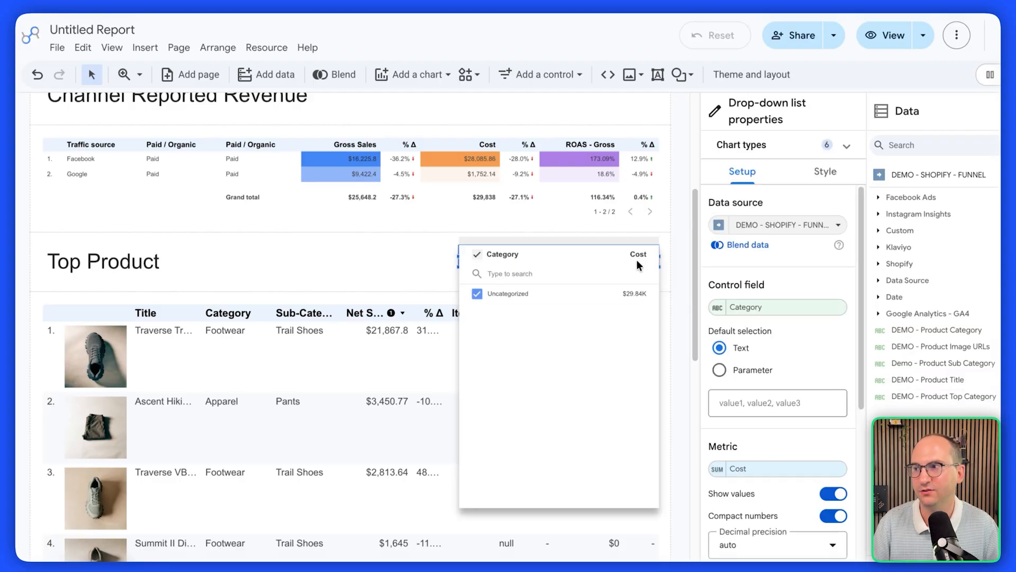
click(839, 469)
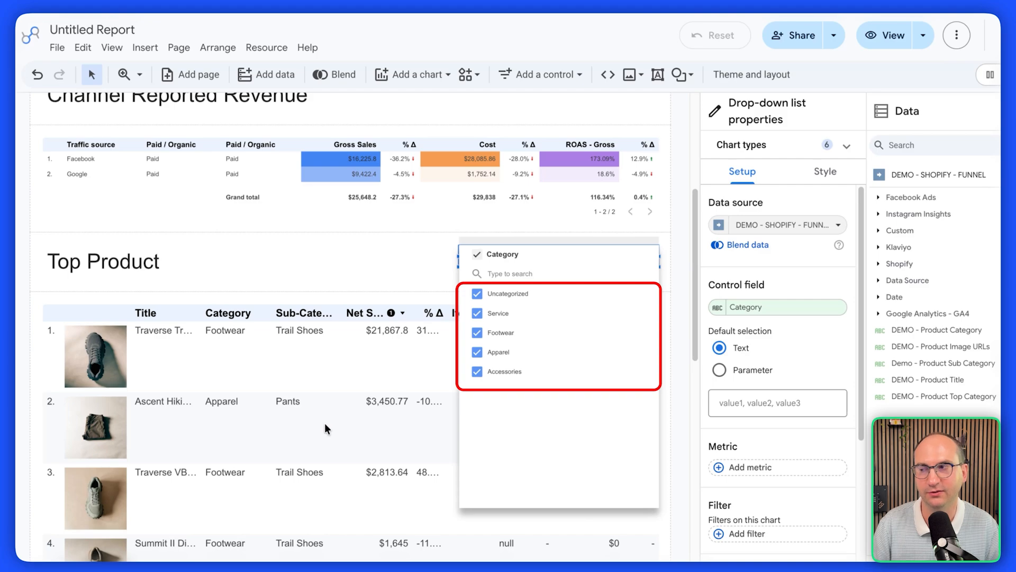
- Filter the report to Footwear only with the Category control and review the Top Product and Funnel tables
click(478, 257)
click(478, 333)
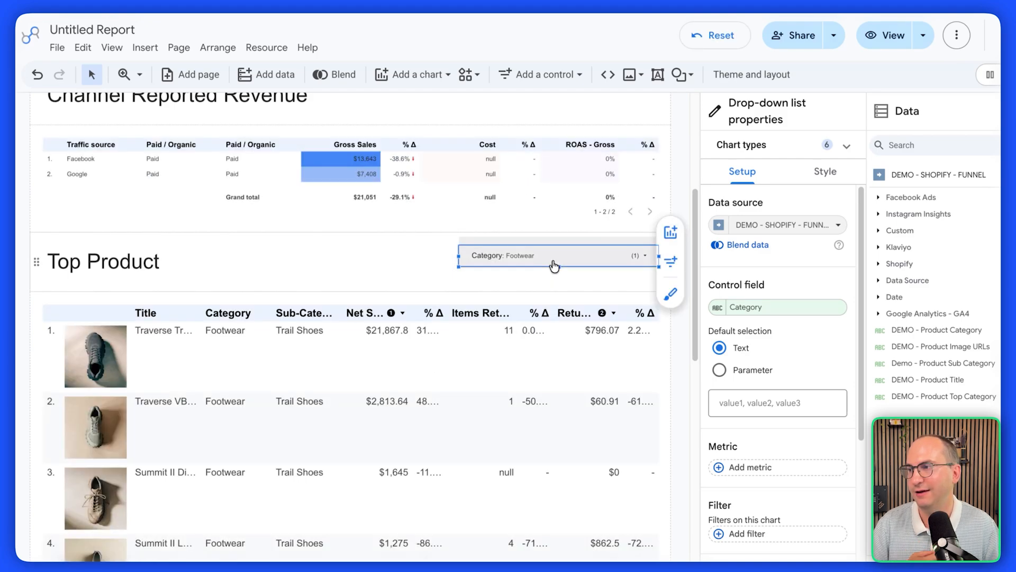
scroll(325, 458, down, 2)
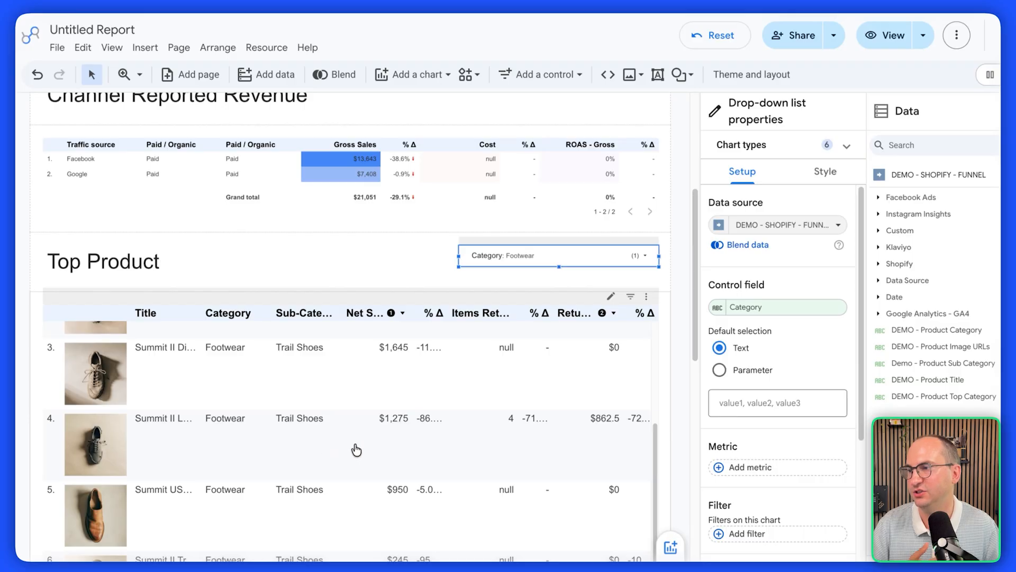
scroll(683, 379, down, 9)
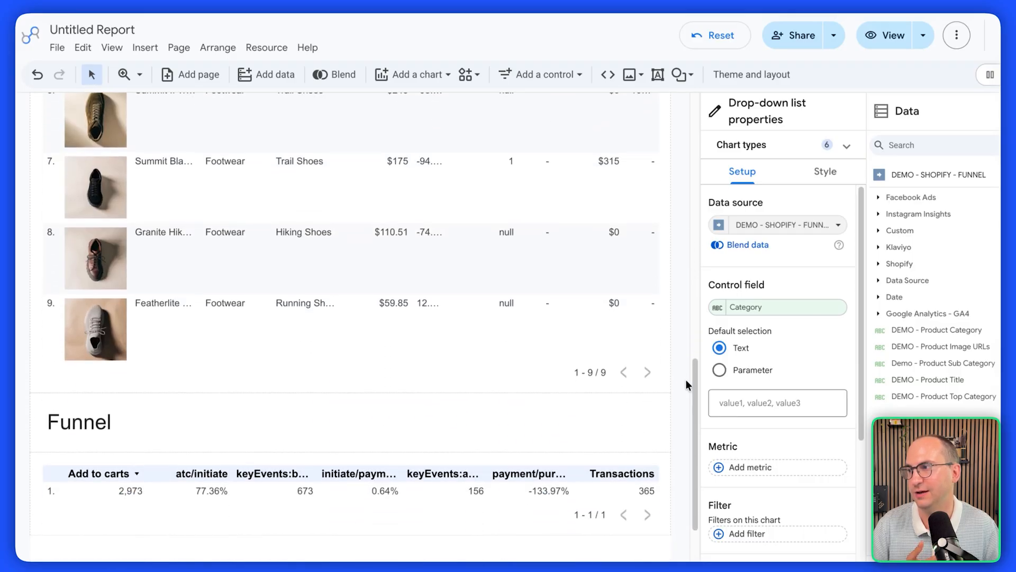
scroll(687, 385, up, 1)
scroll(685, 382, down, 2)
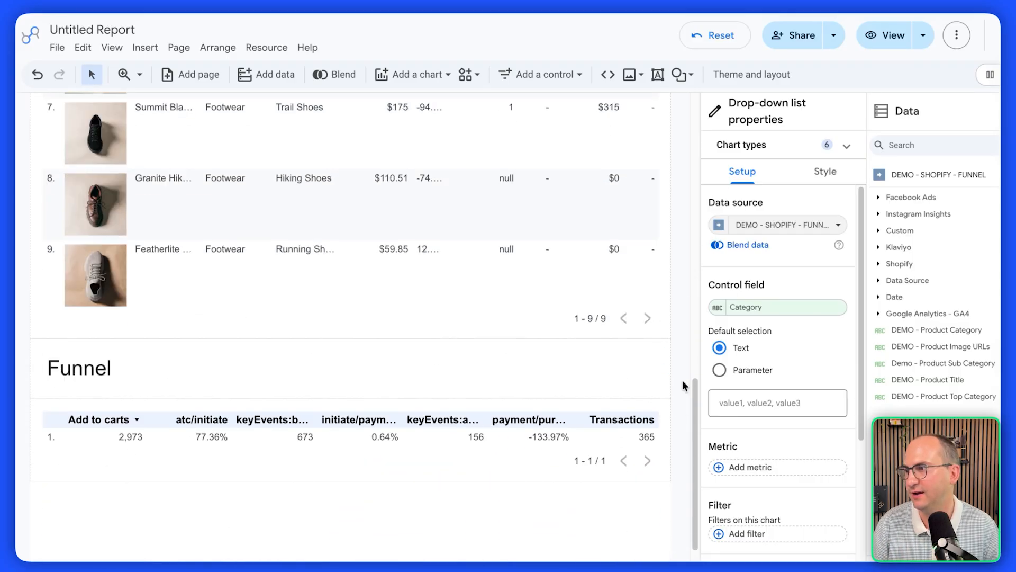
- Enable the summary row on the Top Product table
click(539, 331)
click(543, 292)
scroll(773, 323, down, 15)
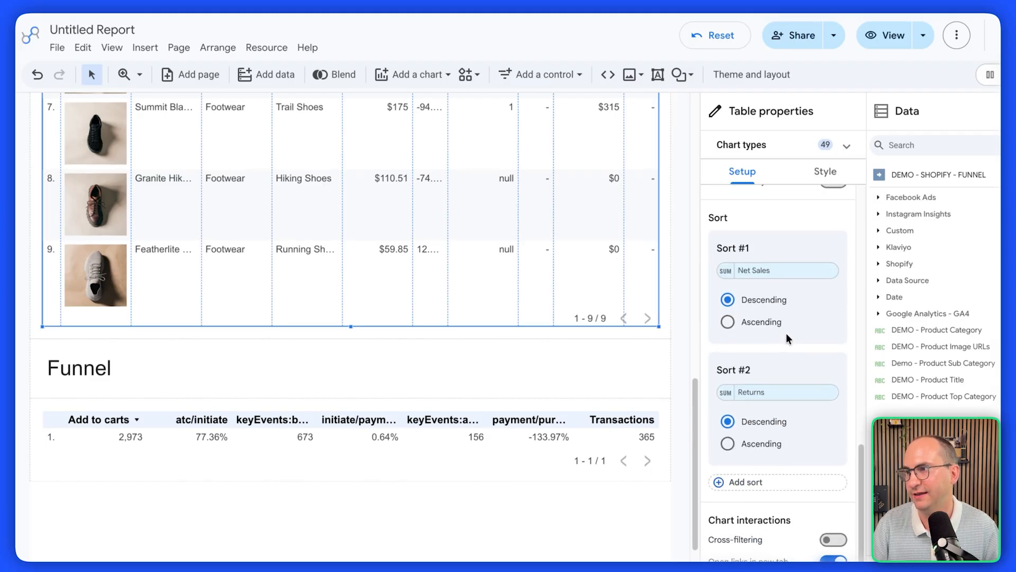
scroll(786, 332, up, 5)
click(834, 424)
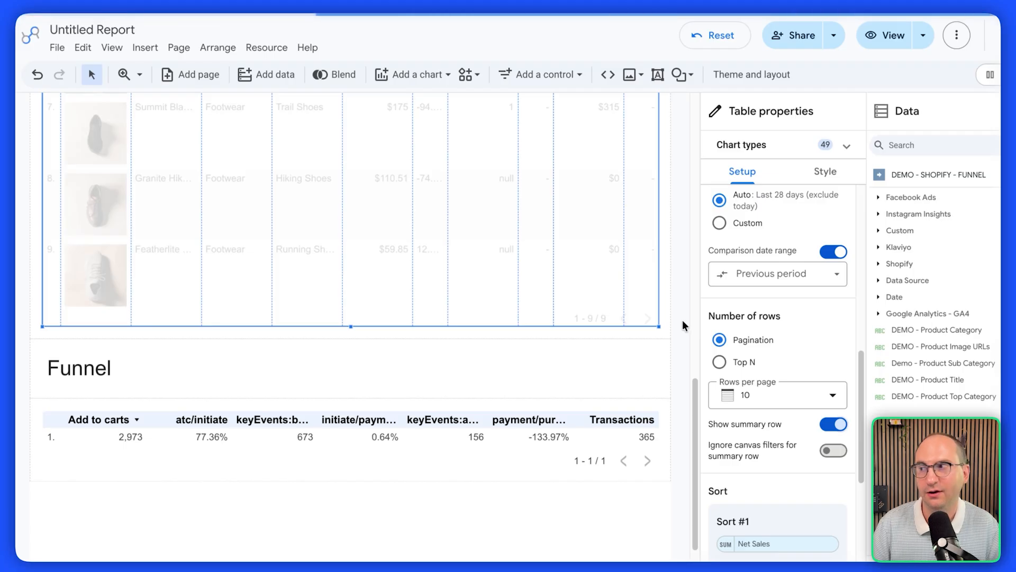
scroll(681, 318, up, 3)
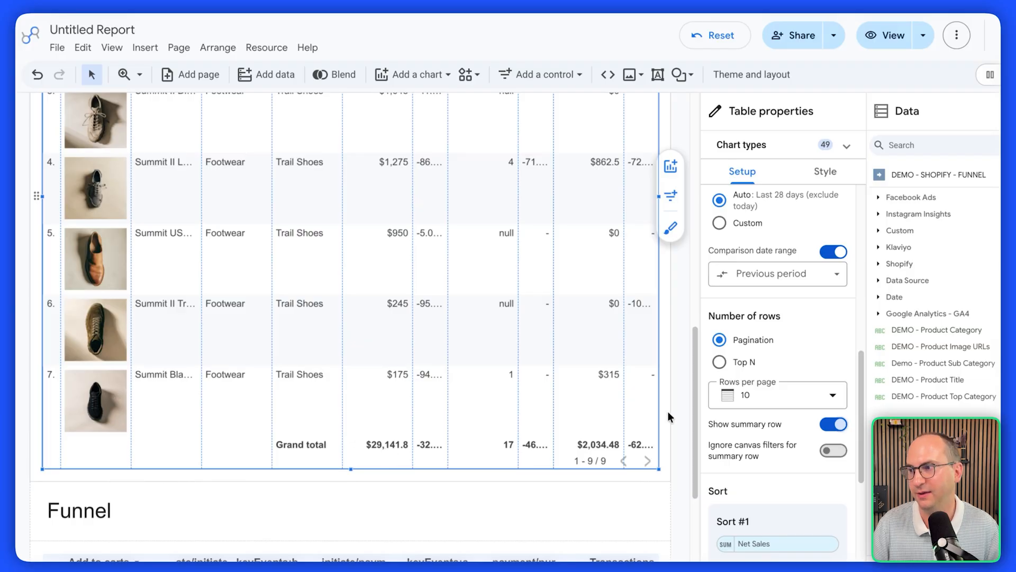
click(683, 413)
- Reset the Category control from Footwear only to all categories and review the report's tables
scroll(682, 411, up, 8)
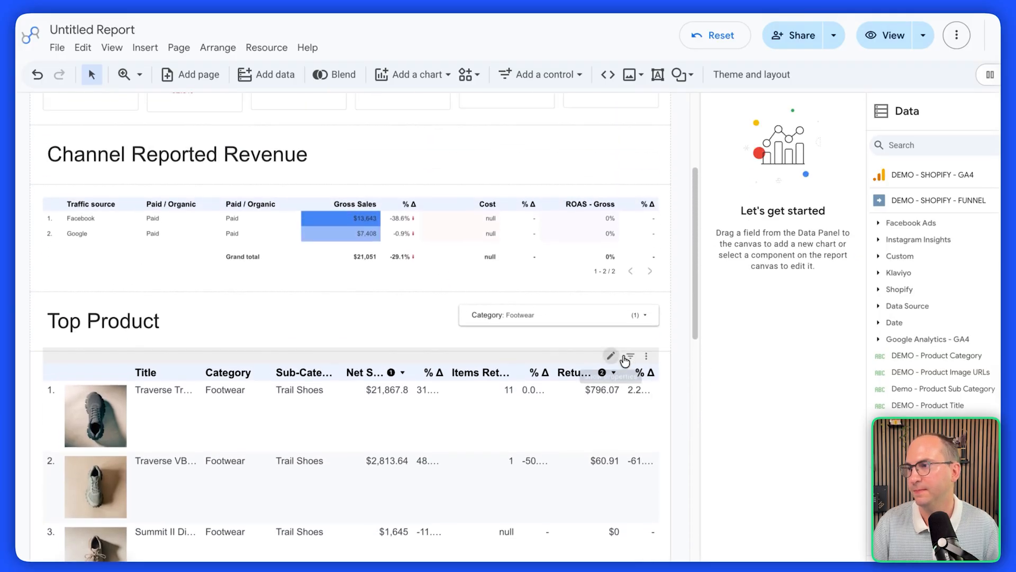
click(630, 317)
click(478, 392)
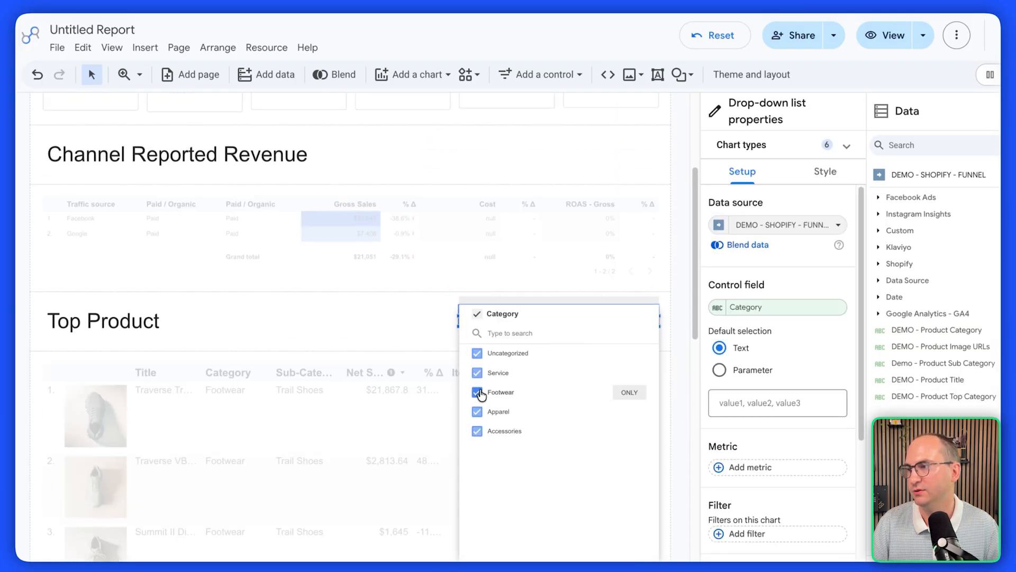
click(676, 387)
scroll(676, 386, up, 4)
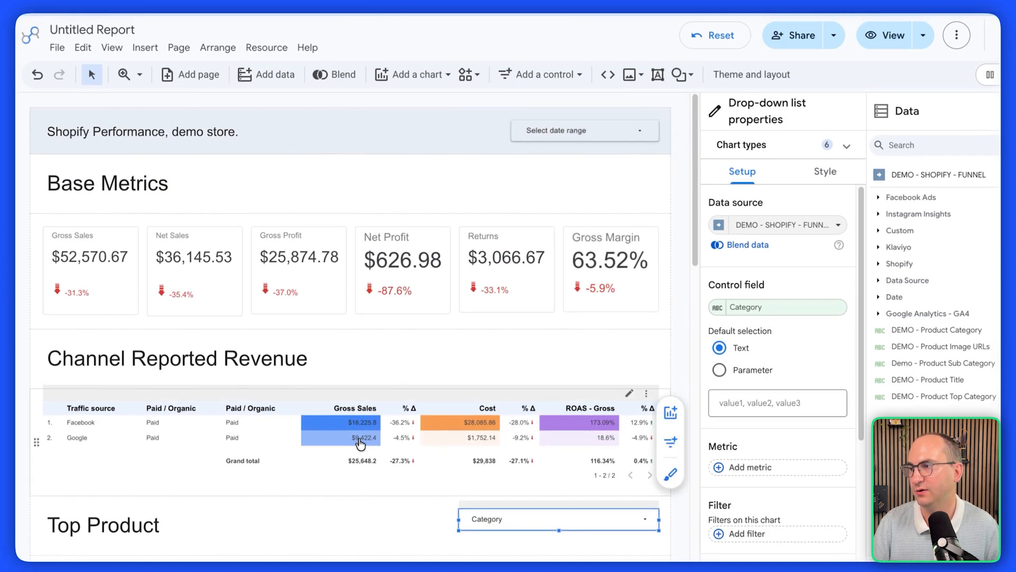
scroll(542, 333, down, 15)
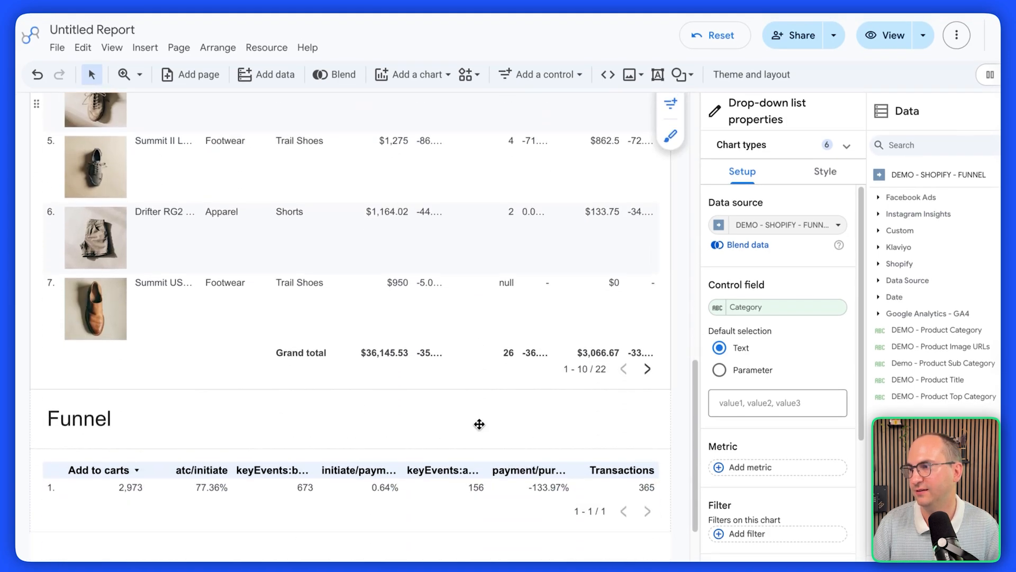
scroll(672, 288, up, 10)
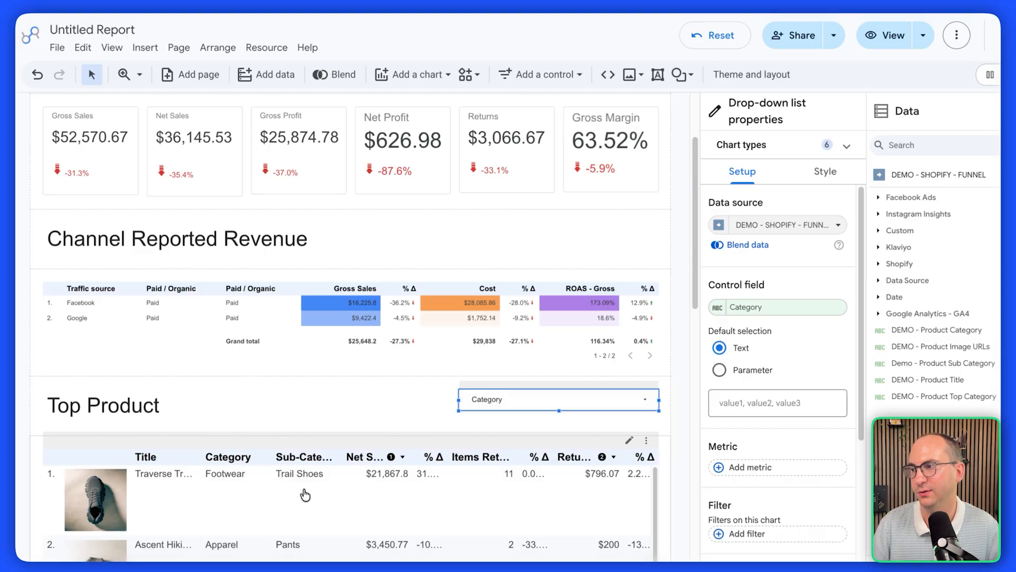
scroll(371, 392, up, 3)
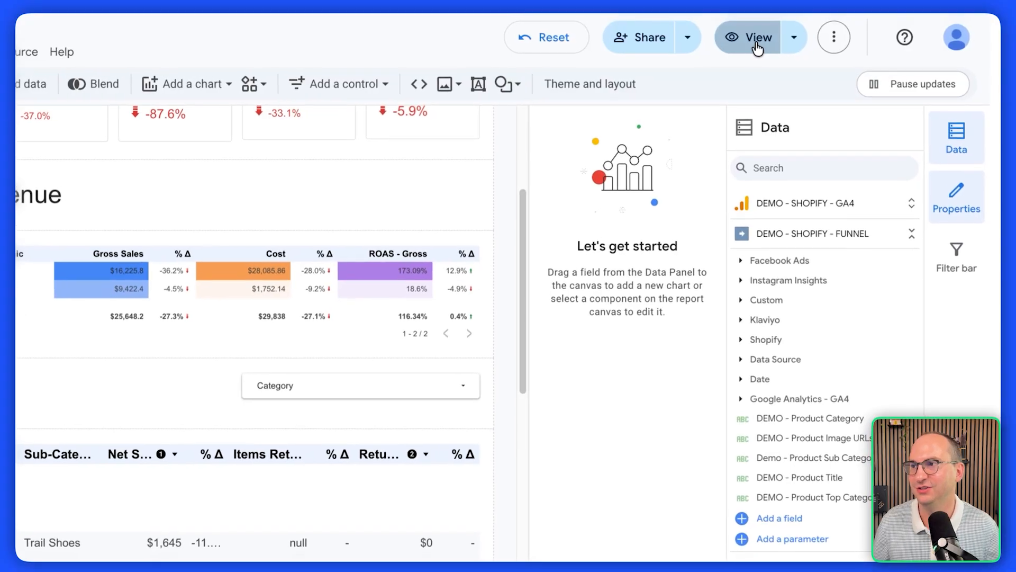
- Switch the report to view mode and examine the Base Metrics, Channel Reported Revenue, Top Product and Funnel sections
click(761, 48)
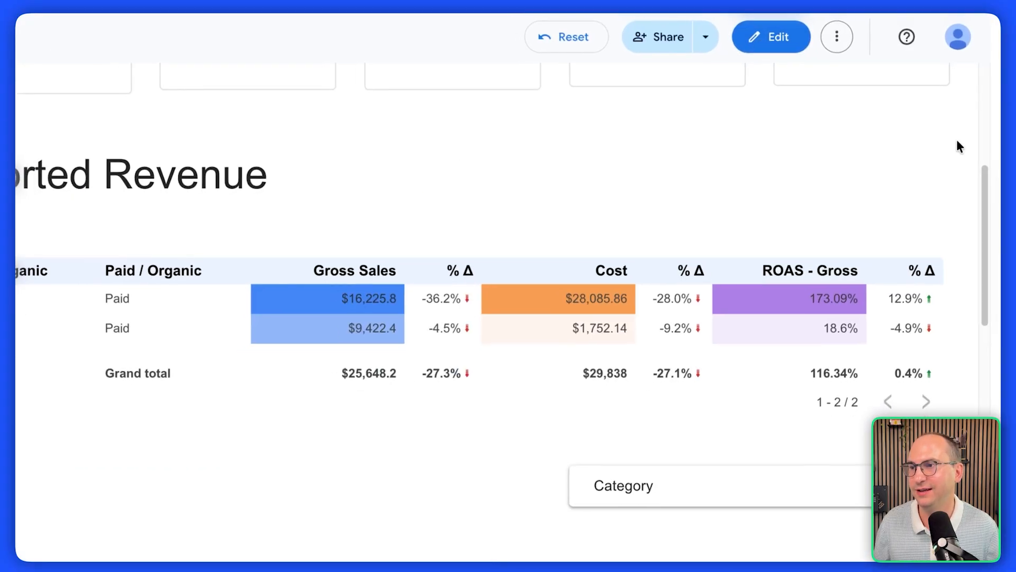
scroll(957, 142, up, 5)
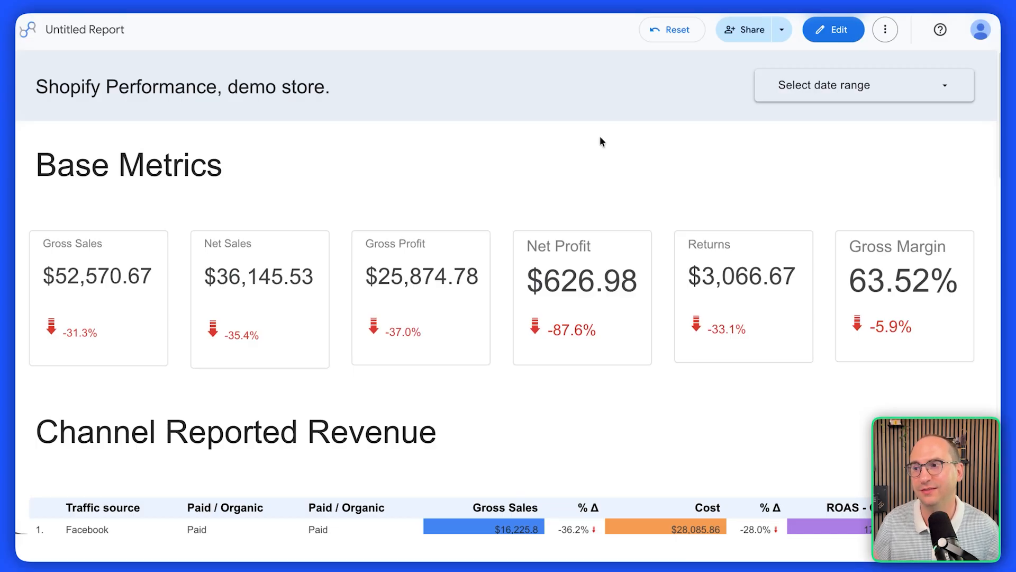
scroll(797, 197, down, 5)
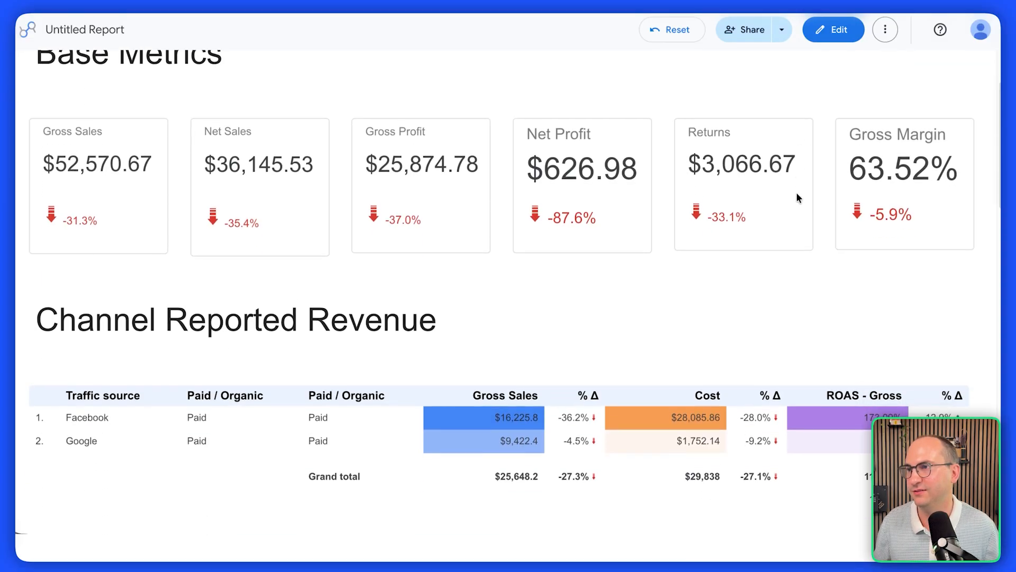
scroll(798, 197, down, 8)
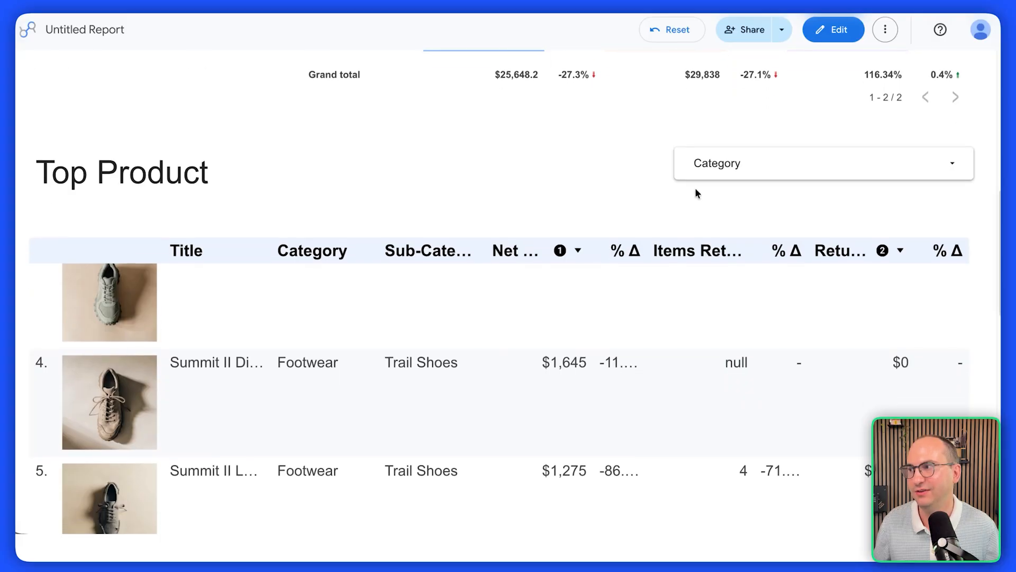
scroll(696, 190, down, 1)
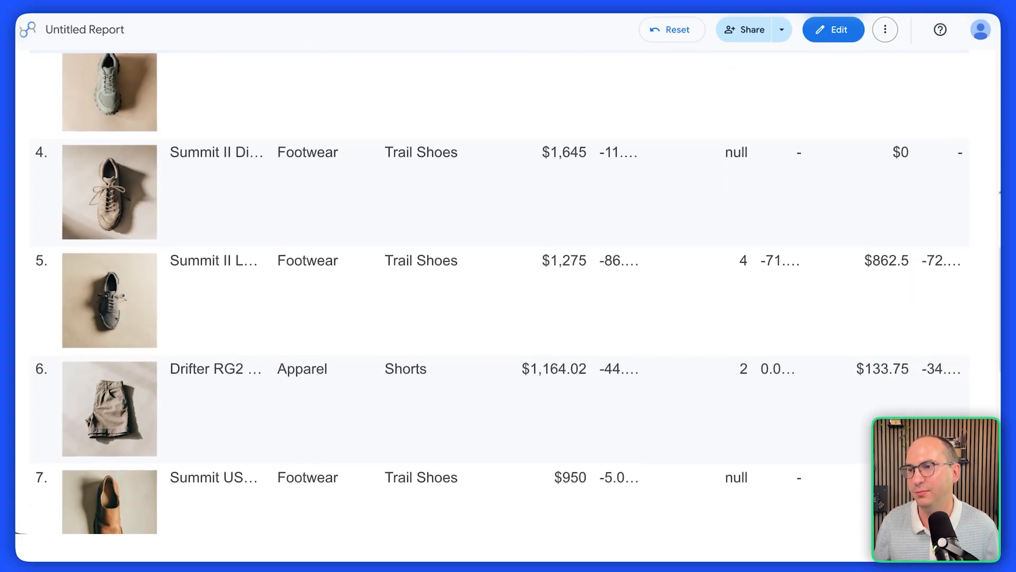
scroll(986, 194, down, 8)
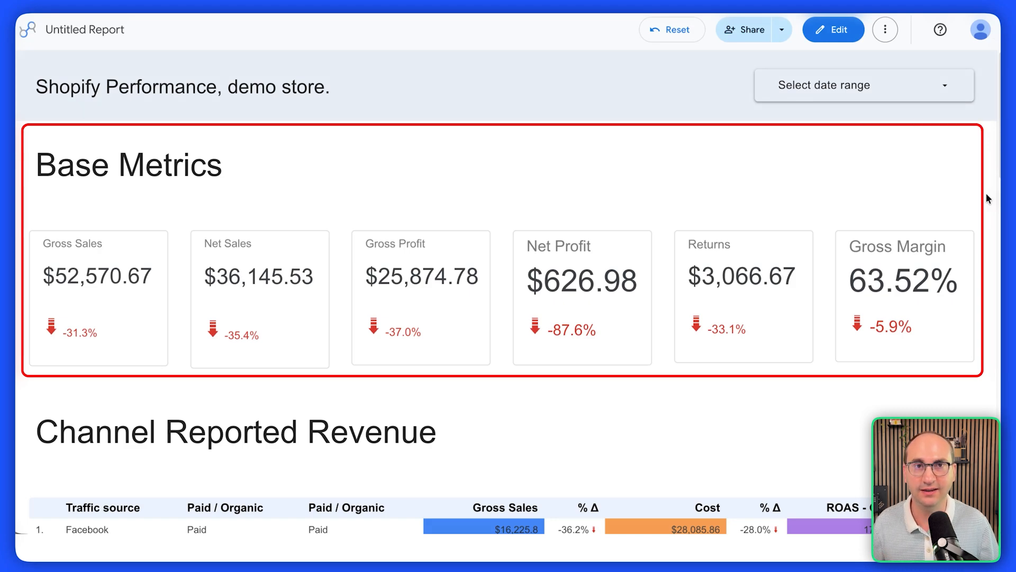
scroll(987, 194, down, 5)
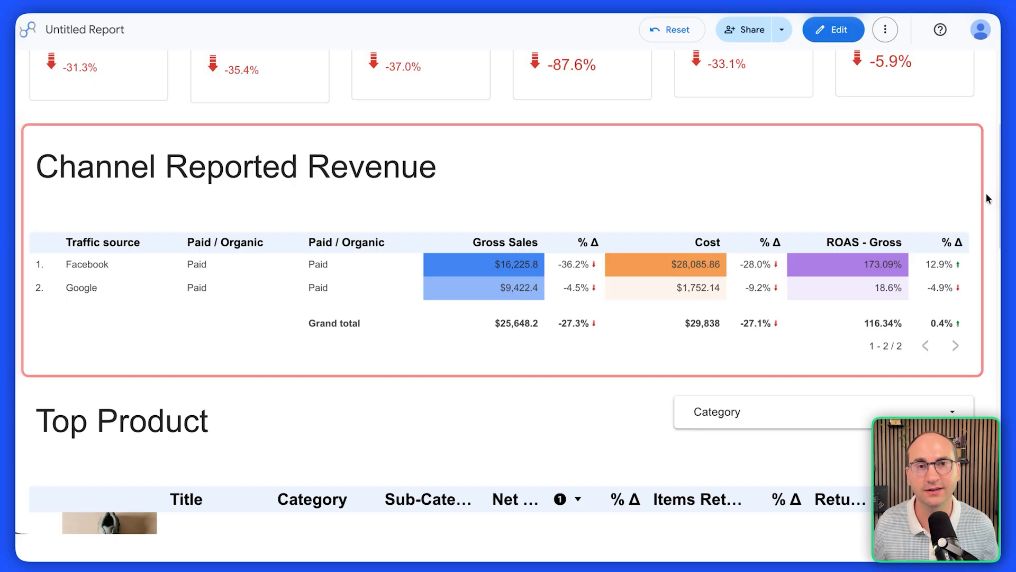
scroll(987, 193, down, 6)
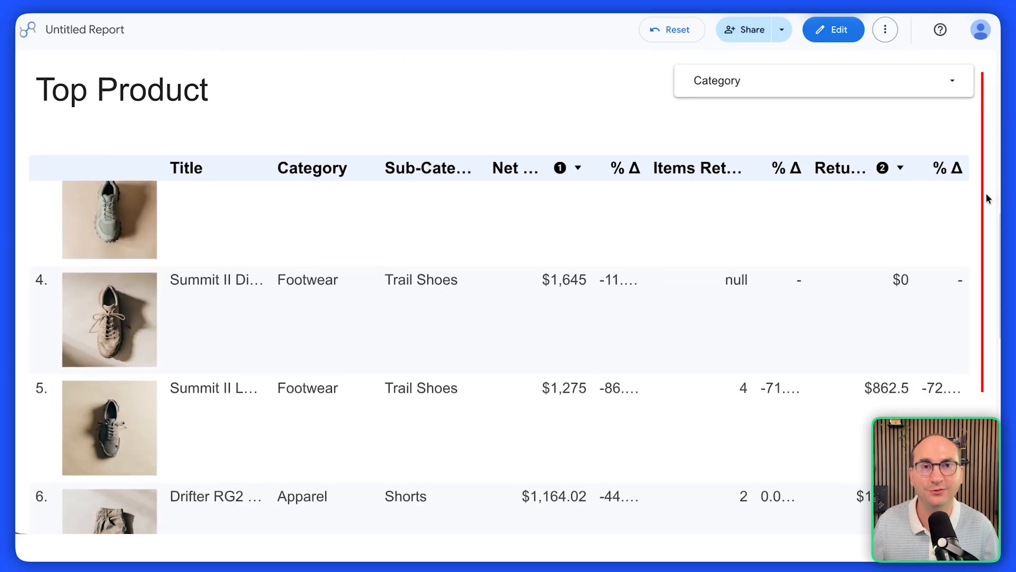
scroll(986, 198, up, 1)
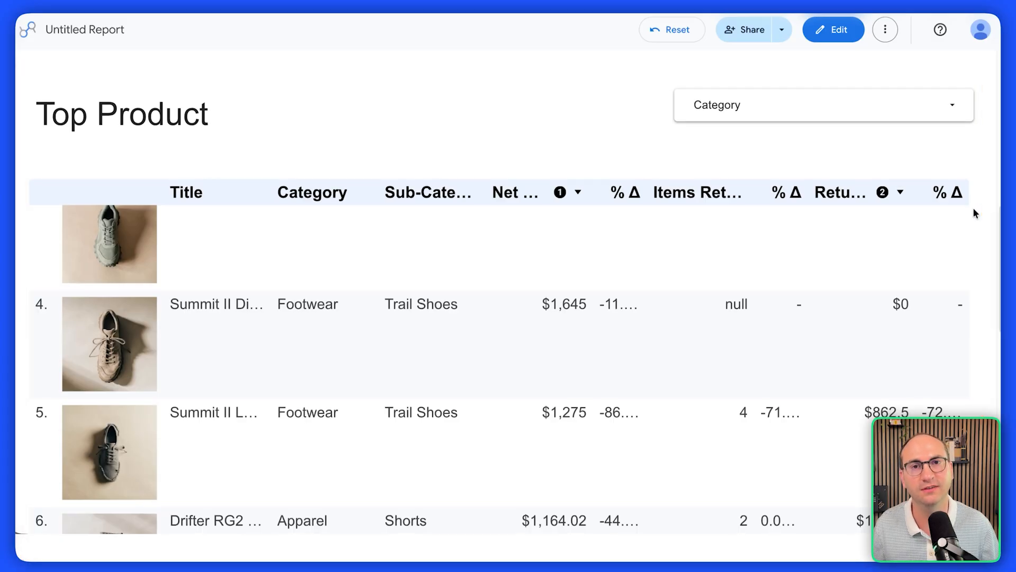
scroll(974, 209, down, 9)
scroll(973, 209, down, 5)
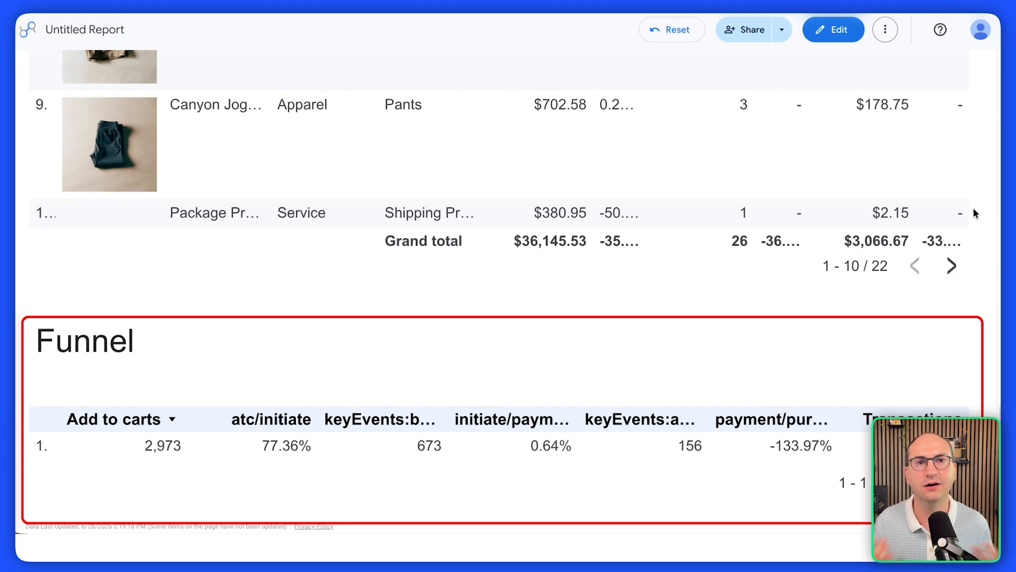
scroll(973, 208, up, 20)
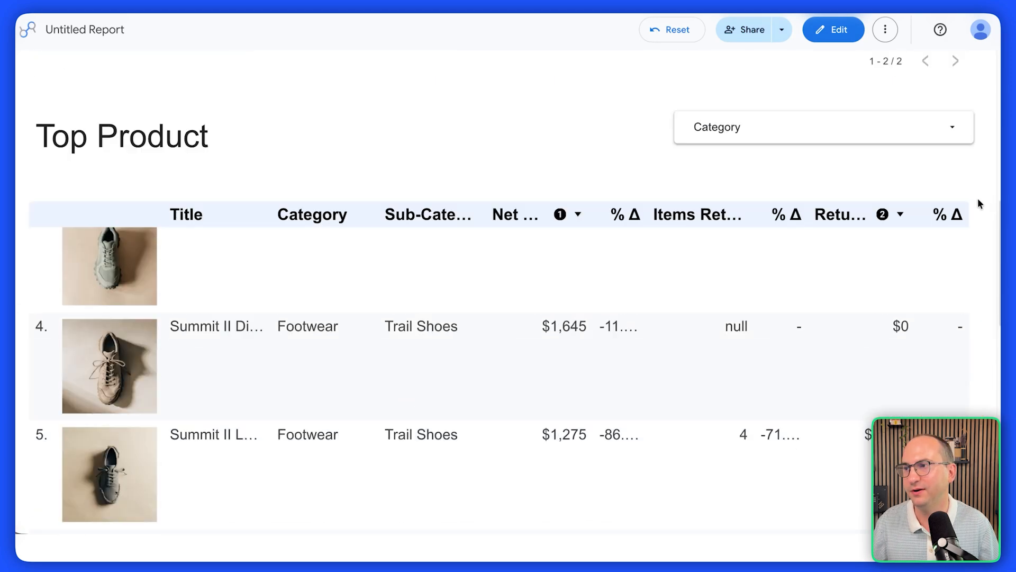
- Open the report's sharing settings and look at the link access options and the field for adding people
click(753, 31)
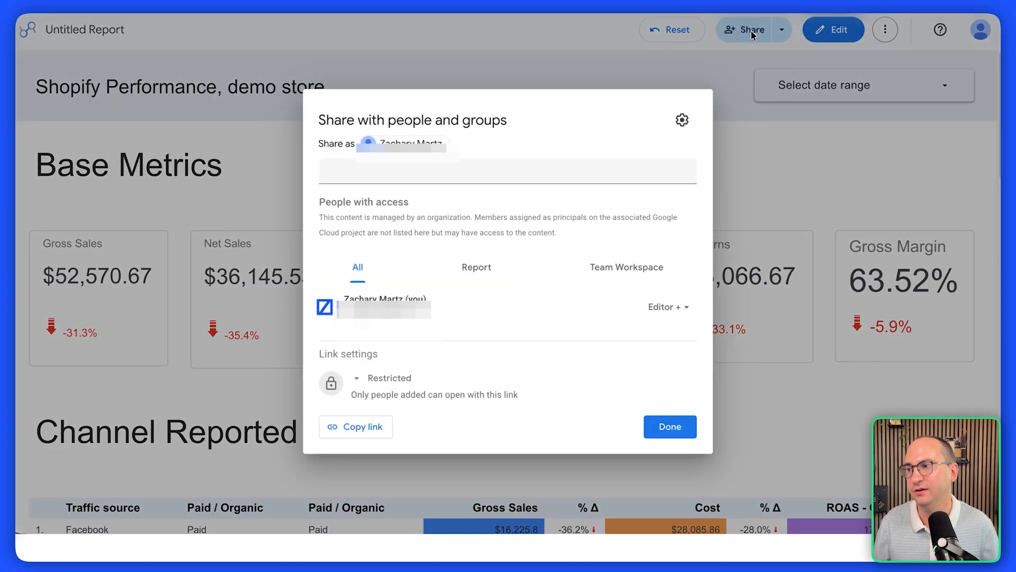
click(372, 380)
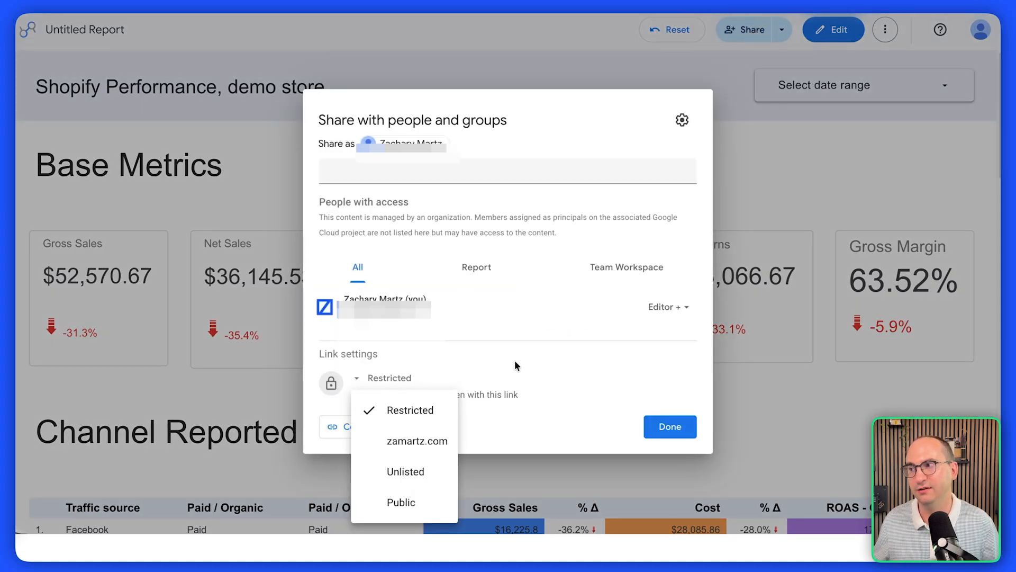
click(503, 169)
click(503, 169)
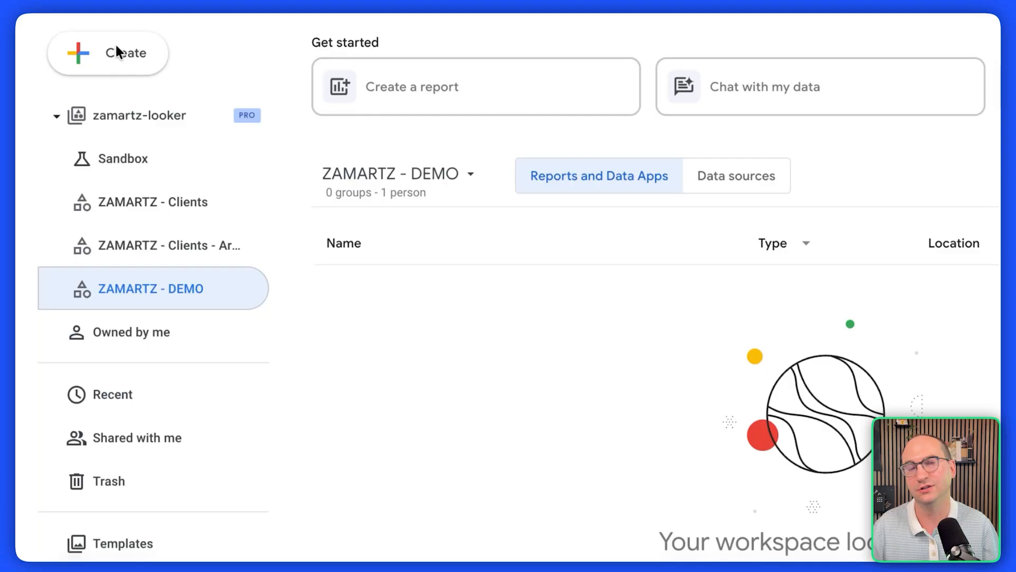
- Show the options for creating a new item in the ZAMARTZ - DEMO workspace
click(120, 53)
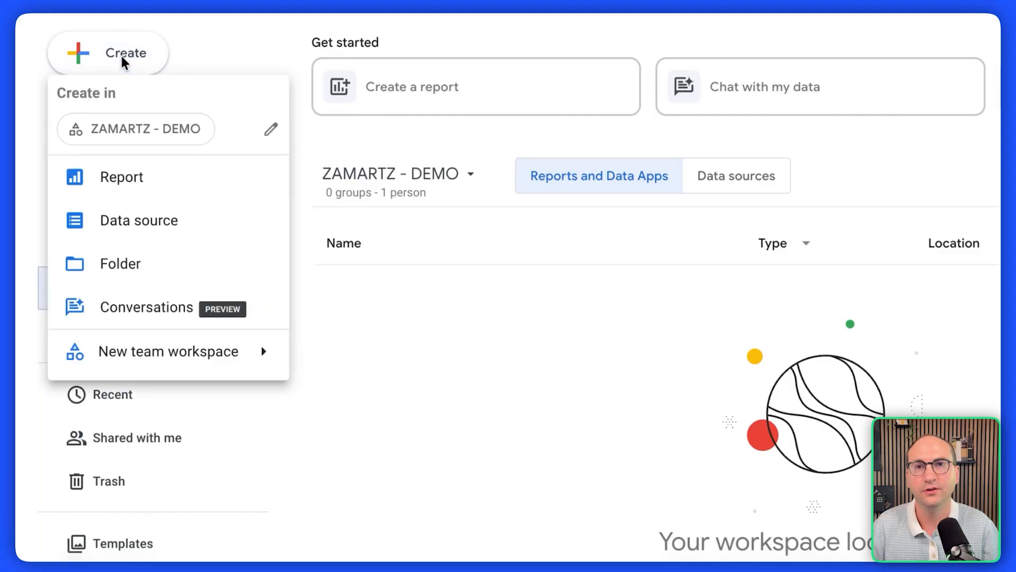